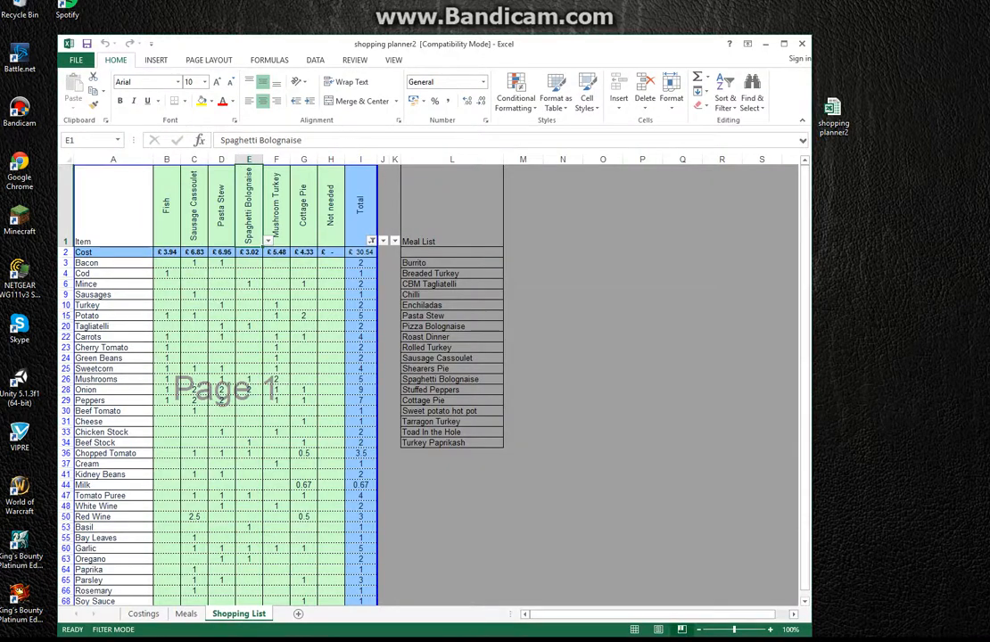
Step: Maximize the workbook window, look over the Costings, Meals and Shopping List sheets, and inspect the Sausages formula under Spaghetti Bolognaise
{"action": "left_click", "coordinate": [783, 43]}
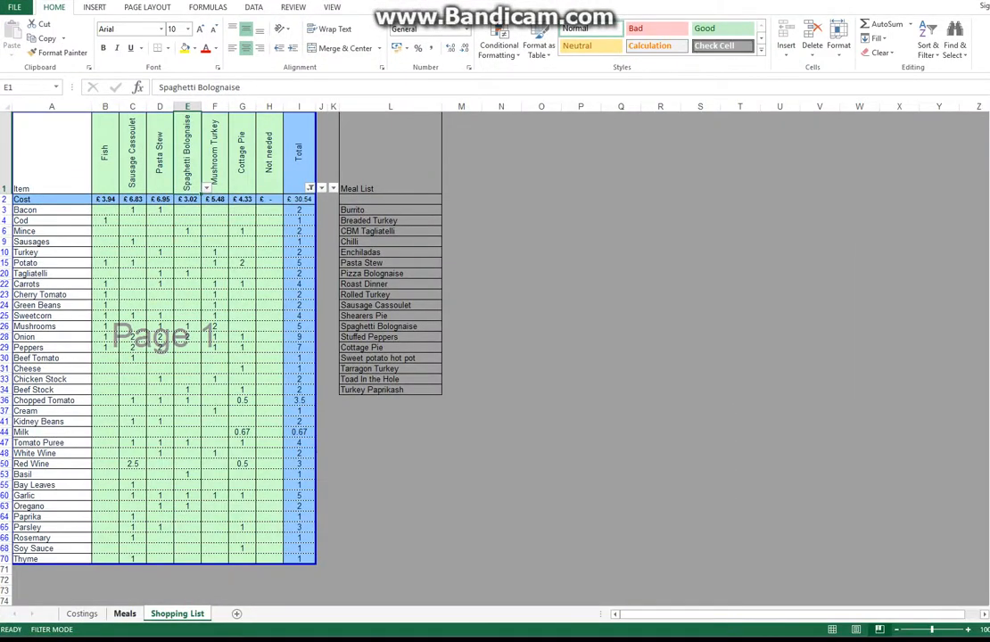
{"action": "left_click", "coordinate": [82, 613]}
{"action": "left_click", "coordinate": [125, 613]}
{"action": "left_click", "coordinate": [177, 613]}
{"action": "left_click", "coordinate": [187, 242]}
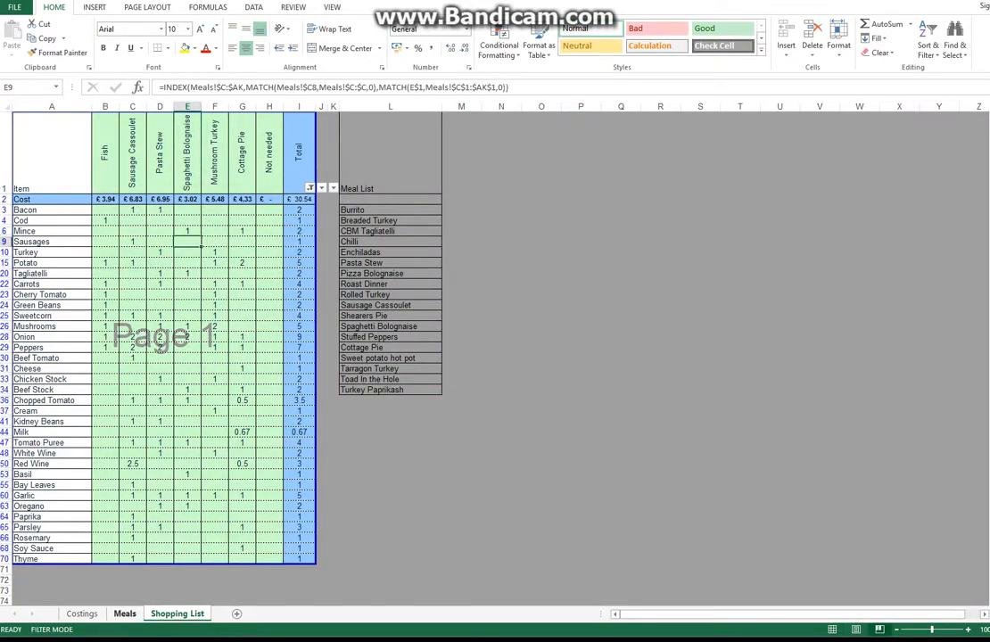
Step: Examine how the Meals sheet is laid out: meal headings, ingredient items, quantities, units, costs and types
{"action": "left_click", "coordinate": [125, 614]}
{"action": "left_click", "coordinate": [184, 513]}
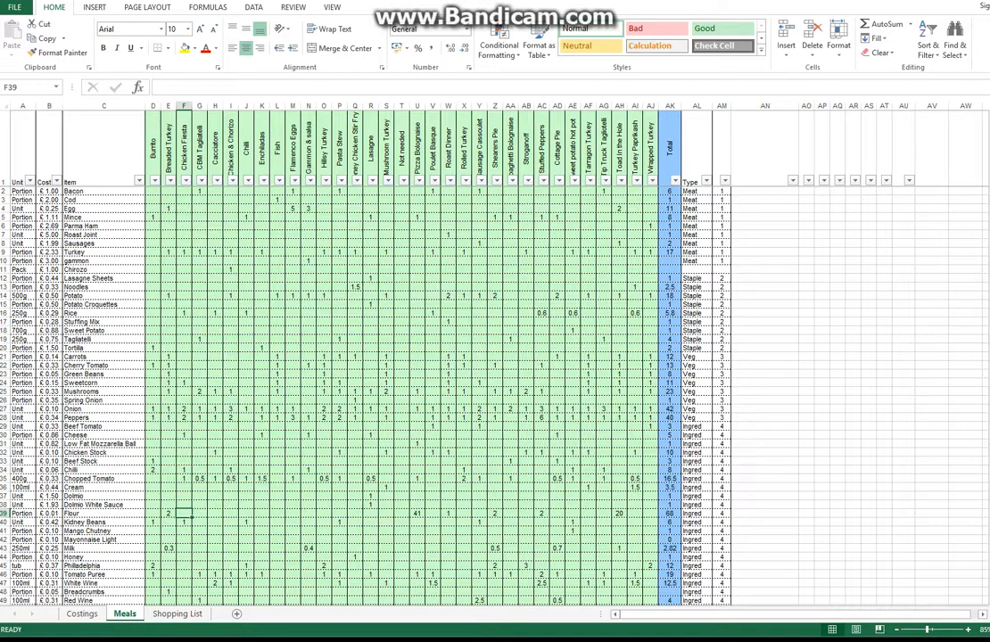
{"action": "left_click_drag", "start_coordinate": [152, 147], "coordinate": [650, 461]}
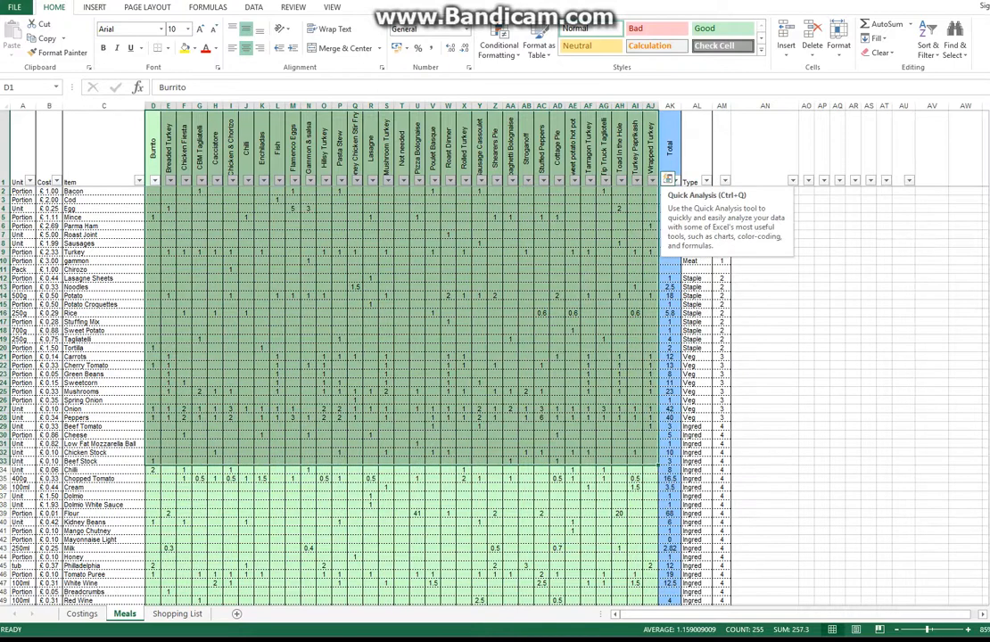
{"action": "left_click", "coordinate": [386, 244]}
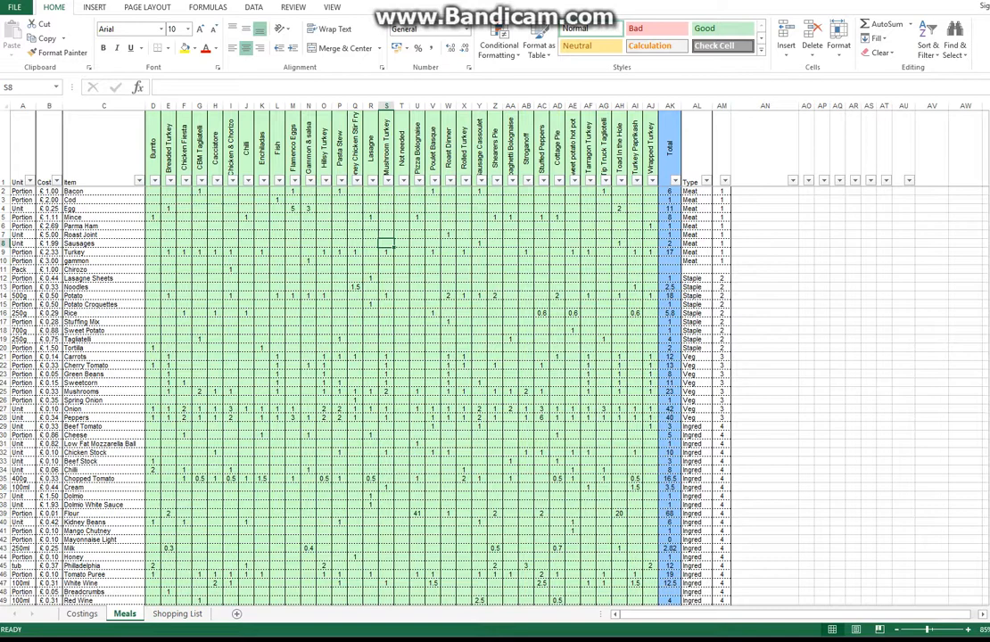
{"action": "left_click_drag", "start_coordinate": [152, 147], "coordinate": [650, 147]}
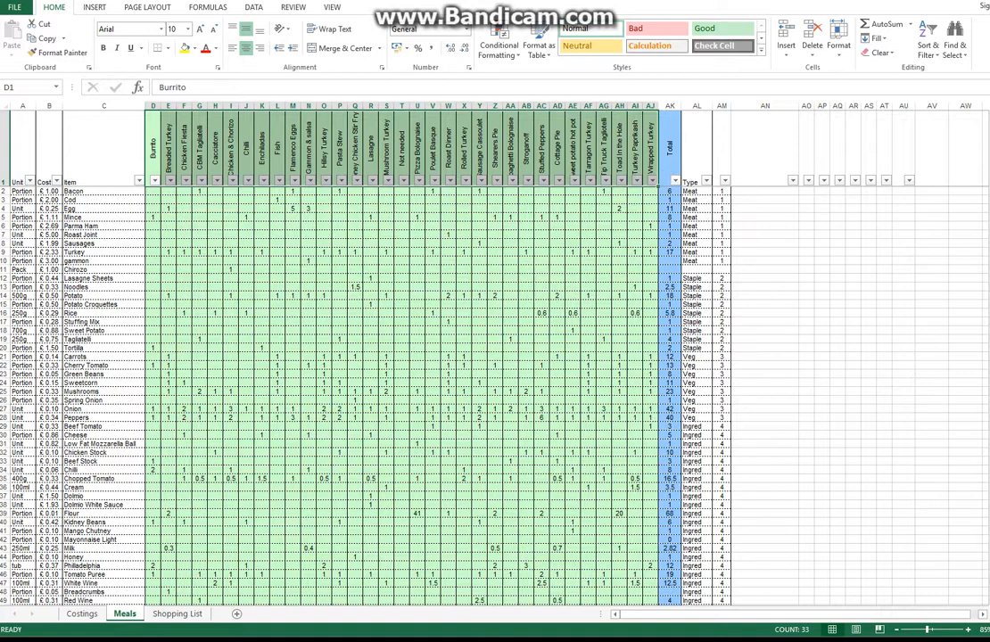
{"action": "left_click_drag", "start_coordinate": [104, 260], "coordinate": [104, 461]}
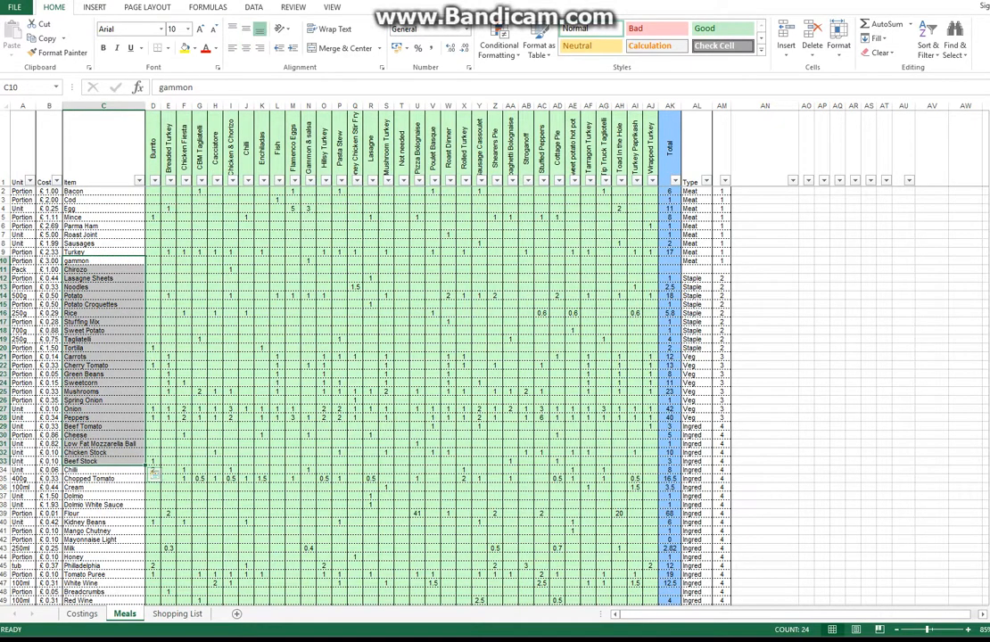
{"action": "left_click", "coordinate": [23, 304]}
{"action": "left_click", "coordinate": [49, 304]}
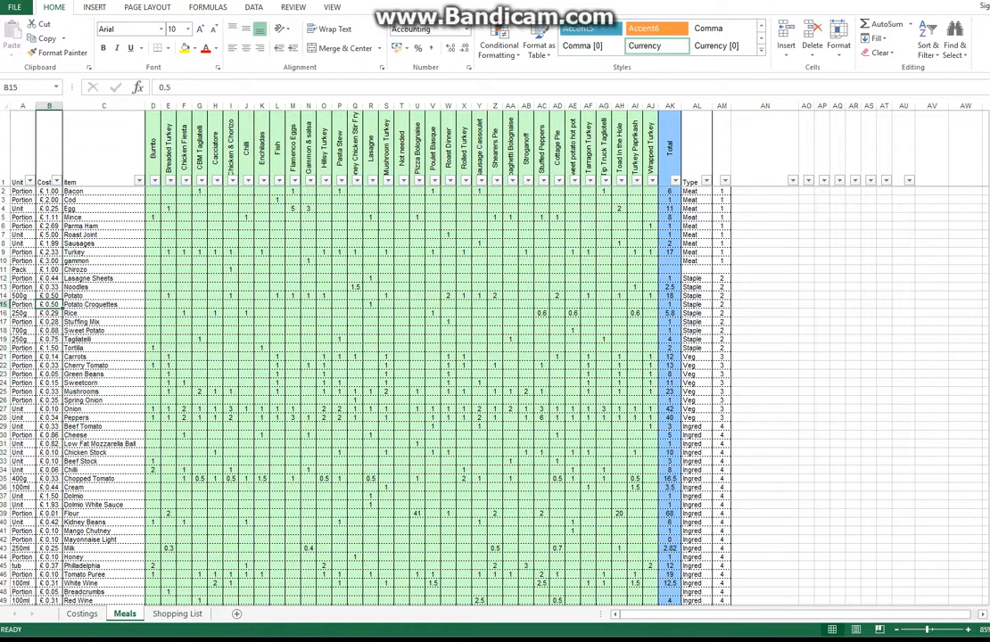
{"action": "left_click", "coordinate": [696, 304]}
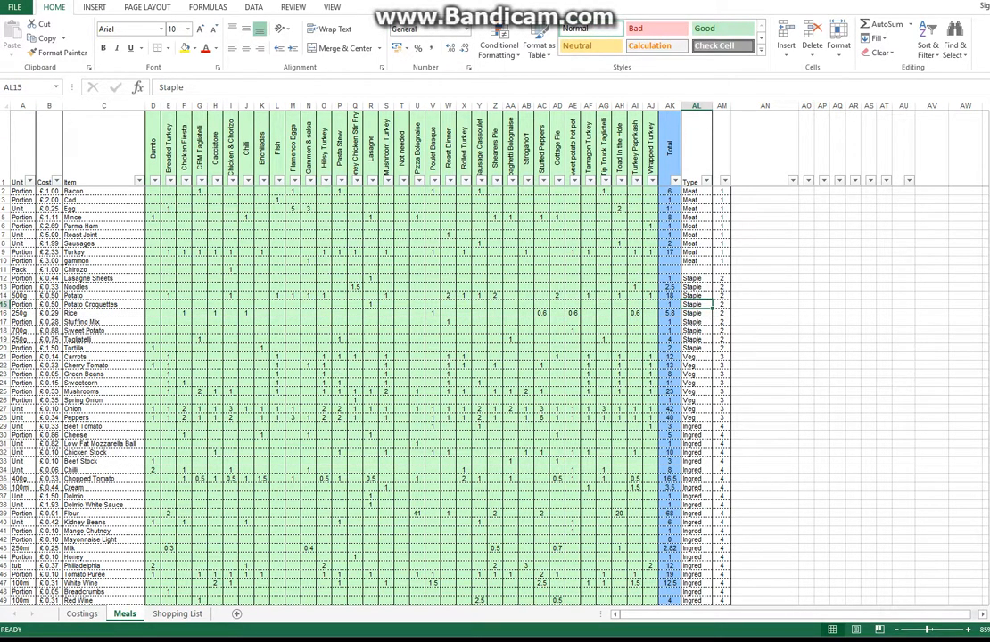
Step: Fill in the Chirozo row's type as Meat with type number 1
{"action": "left_click", "coordinate": [696, 269]}
{"action": "type", "text": "Meat"}
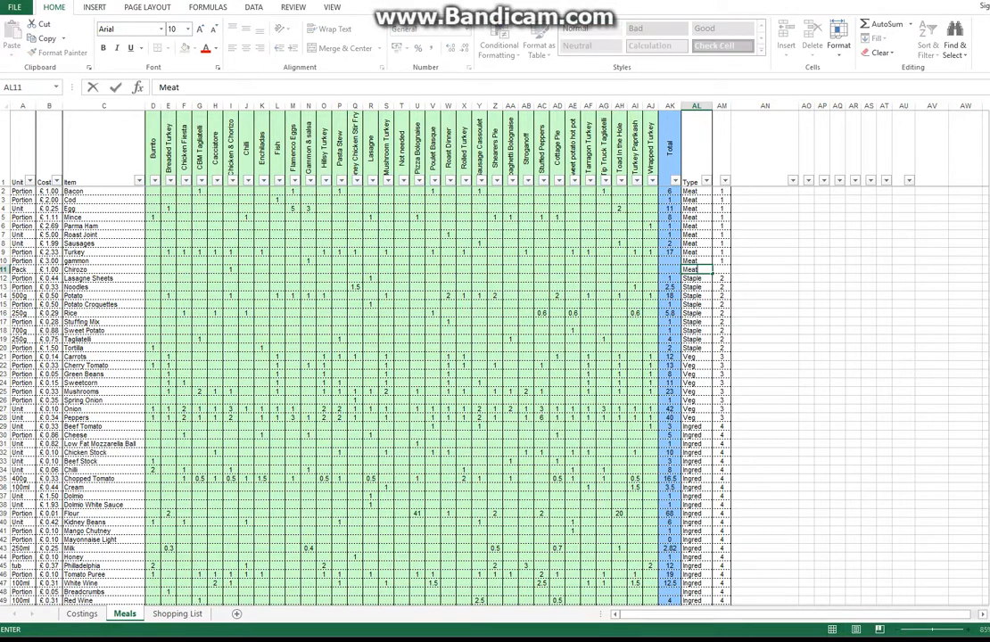
{"action": "key", "text": "Tab"}
{"action": "type", "text": "1"}
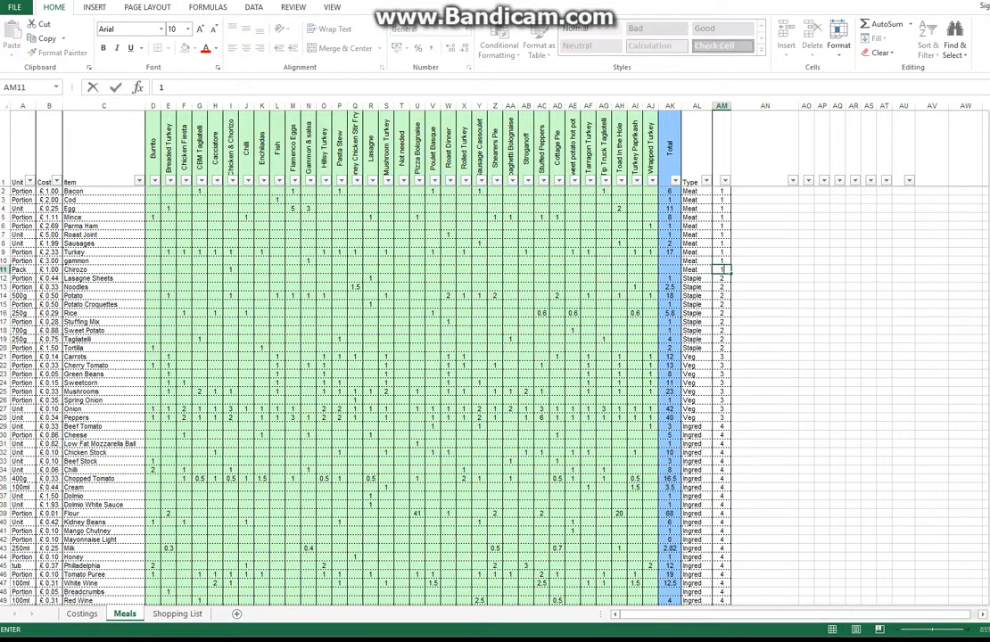
{"action": "key", "text": "Left"}
Step: Insert a new meal column before Pasta Stew and head it "Irish Stew"
{"action": "key", "text": "Left"}
{"action": "key", "text": "Left"}
{"action": "key", "text": "Left"}
{"action": "key", "text": "Left"}
{"action": "key", "text": "Left"}
{"action": "key", "text": "Left"}
{"action": "key", "text": "Left"}
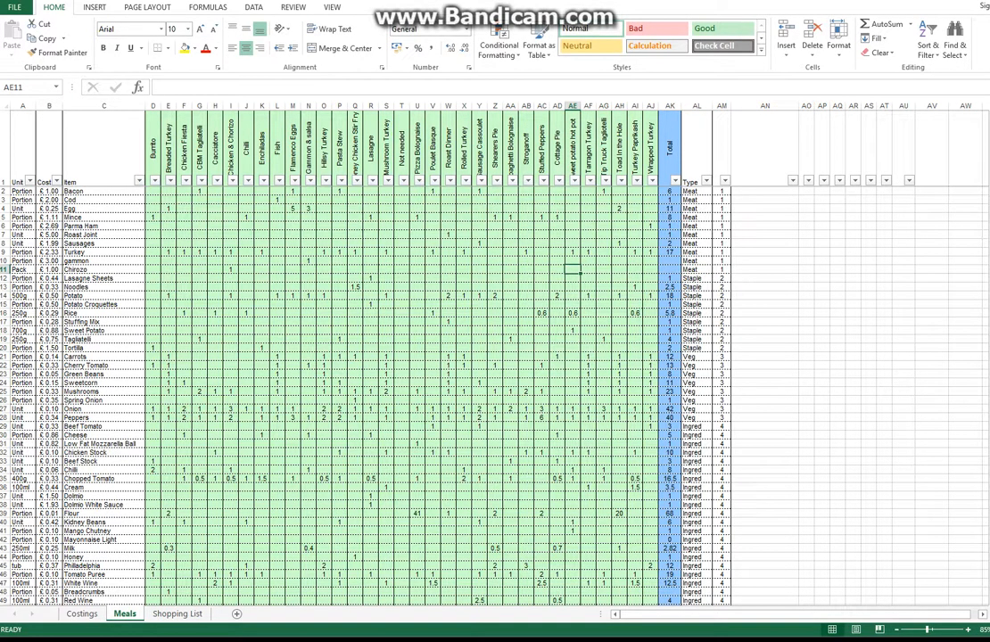
{"action": "left_click", "coordinate": [339, 106]}
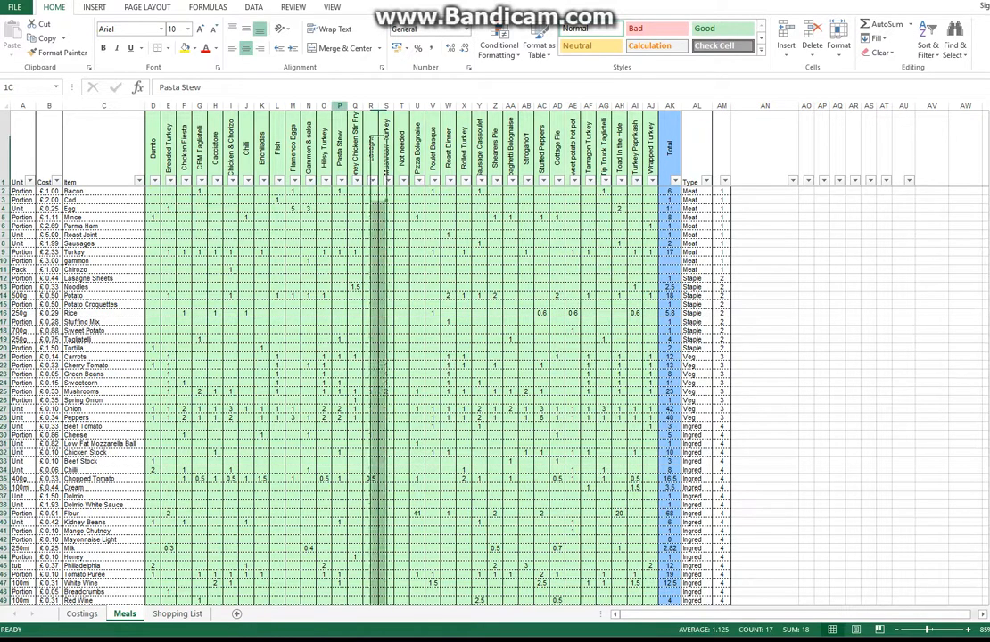
{"action": "right_click", "coordinate": [339, 105]}
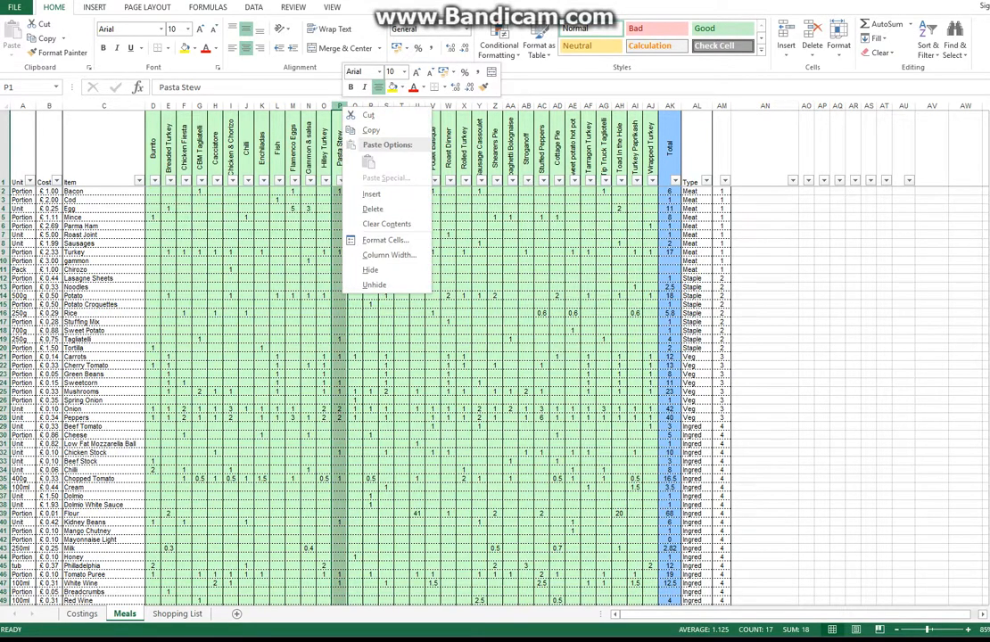
{"action": "left_click", "coordinate": [371, 194]}
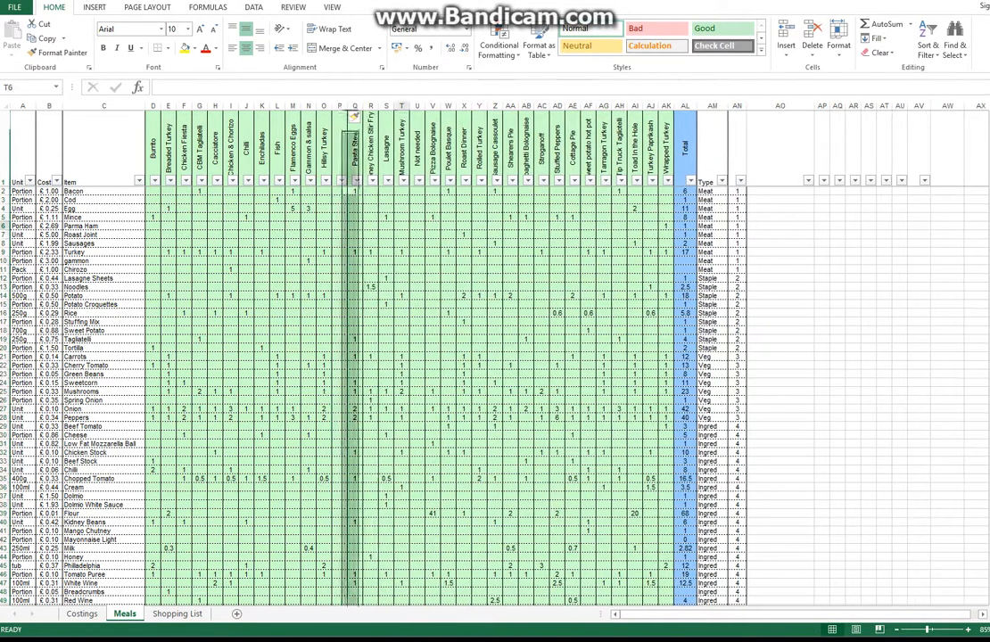
{"action": "type", "text": "Iri"}
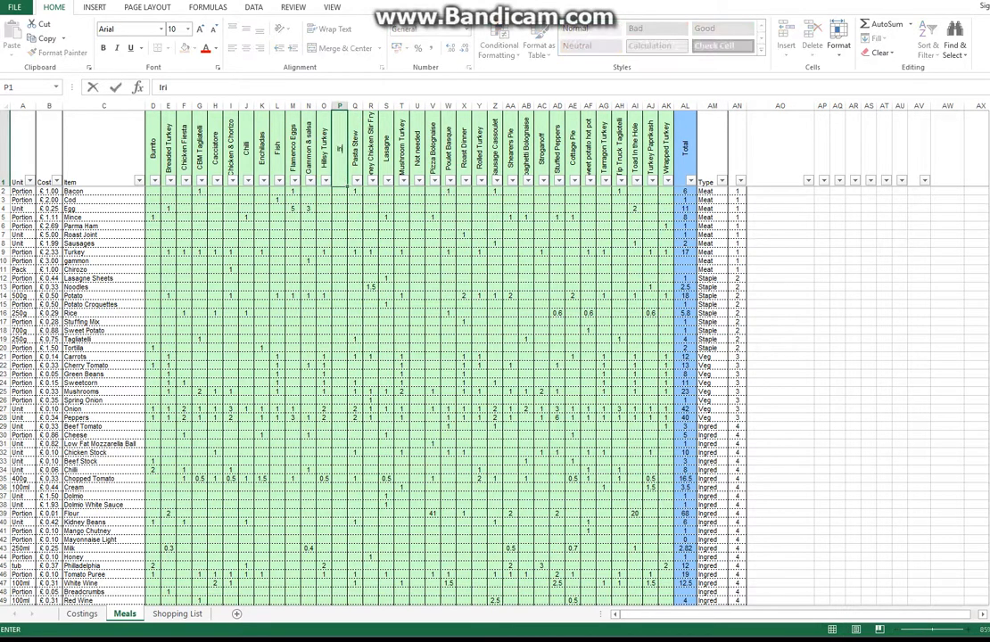
{"action": "type", "text": "sh Stew"}
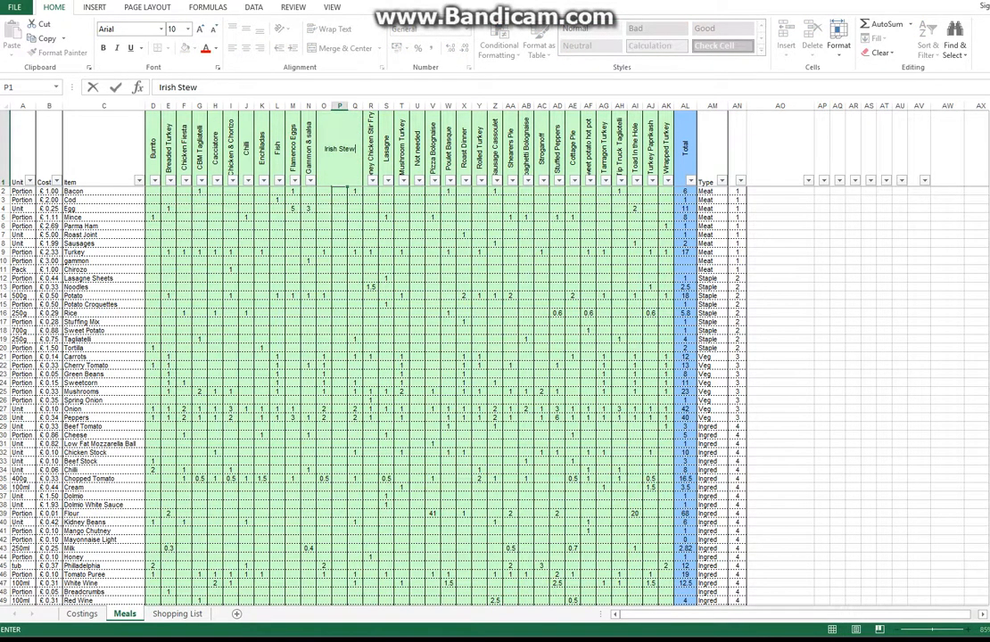
{"action": "key", "text": "Return"}
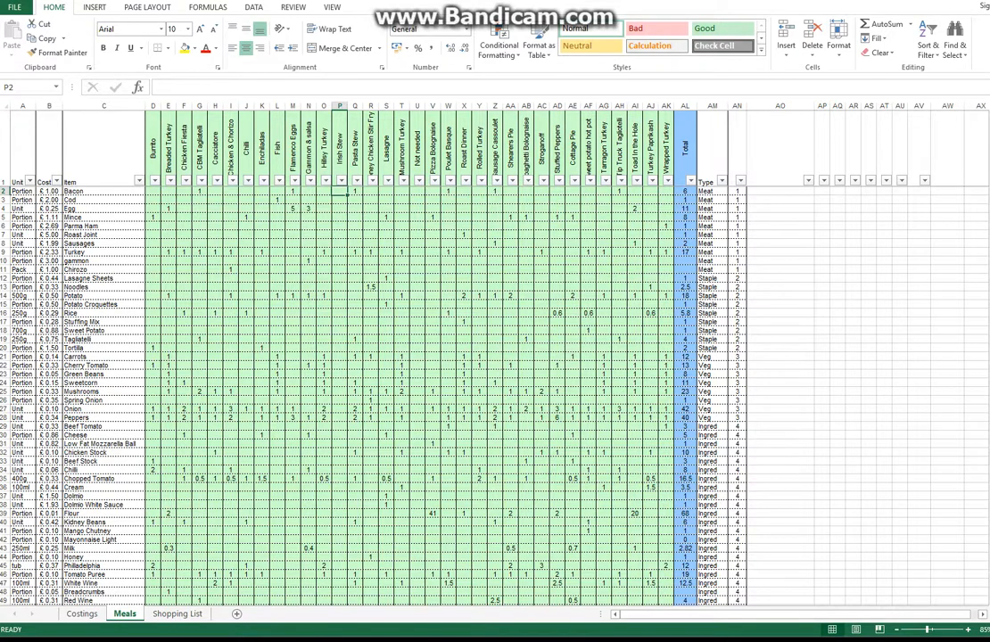
Step: Enter 2 as the Potato quantity for Irish Stew
{"action": "key", "text": "Down"}
{"action": "key", "text": "Down"}
{"action": "key", "text": "Down"}
{"action": "key", "text": "Down"}
{"action": "key", "text": "Down"}
{"action": "key", "text": "Down"}
{"action": "key", "text": "Down"}
{"action": "key", "text": "Down"}
{"action": "key", "text": "Down"}
{"action": "key", "text": "Down"}
{"action": "key", "text": "Down"}
{"action": "key", "text": "Down"}
{"action": "type", "text": "2"}
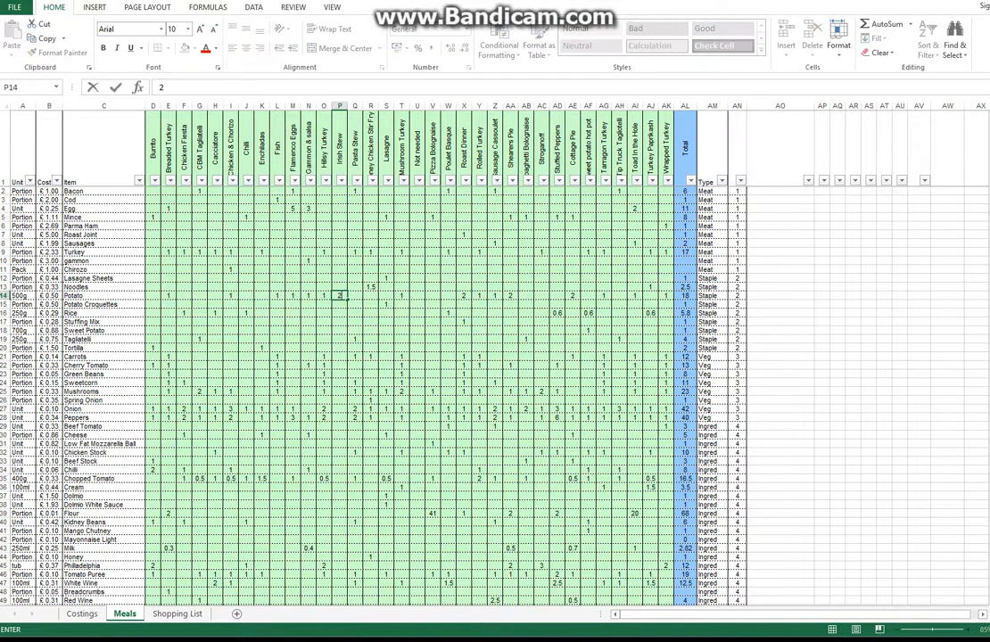
{"action": "key", "text": "Return"}
Step: Enter 1 as the Carrots quantity for Irish Stew
{"action": "key", "text": "Down"}
{"action": "key", "text": "Down"}
{"action": "key", "text": "Down"}
{"action": "key", "text": "Down"}
{"action": "key", "text": "Down"}
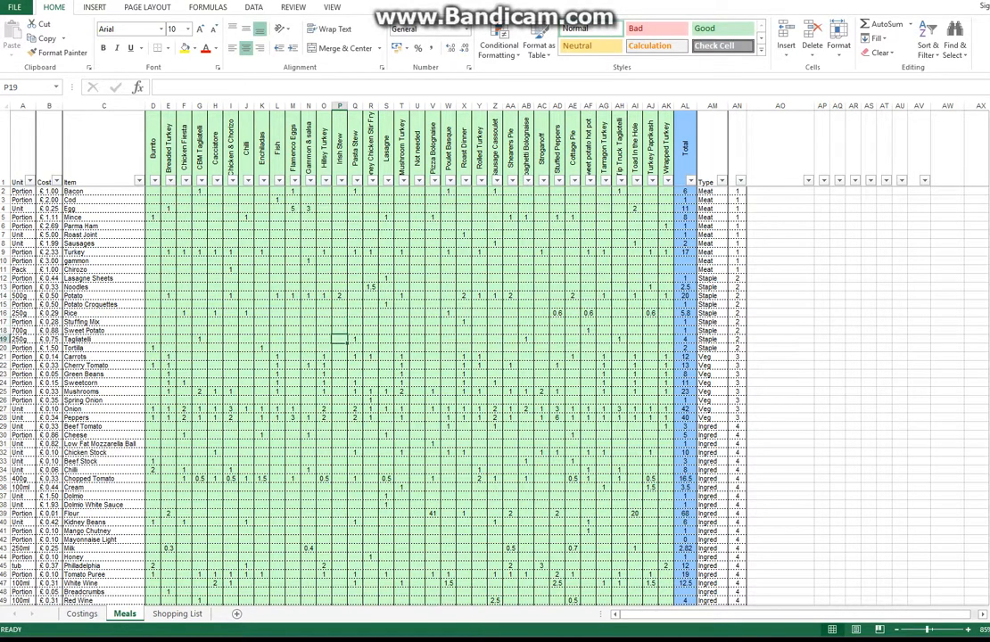
{"action": "key", "text": "Down"}
{"action": "type", "text": "1"}
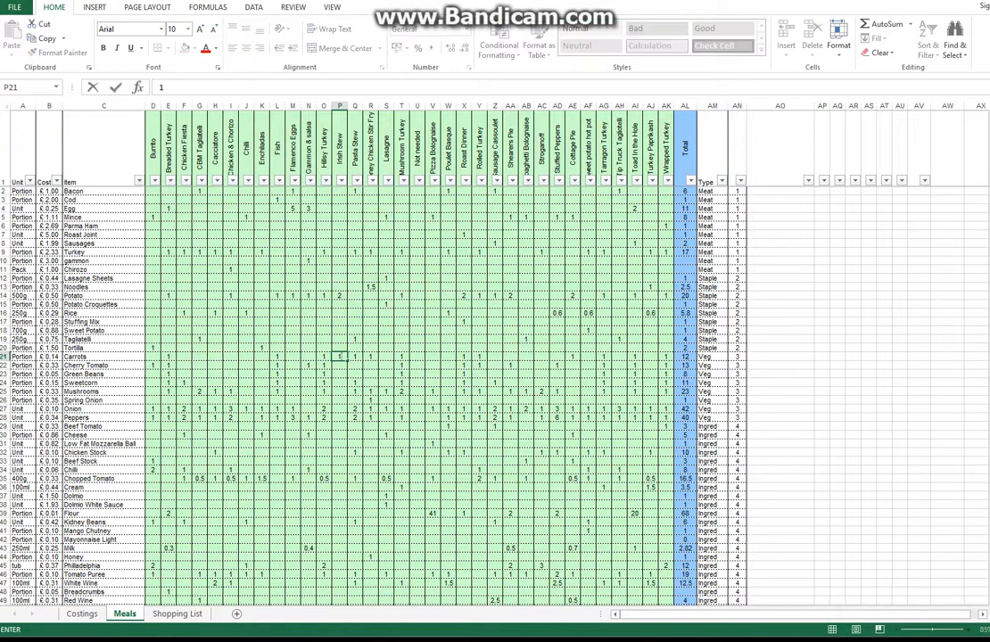
{"action": "key", "text": "Return"}
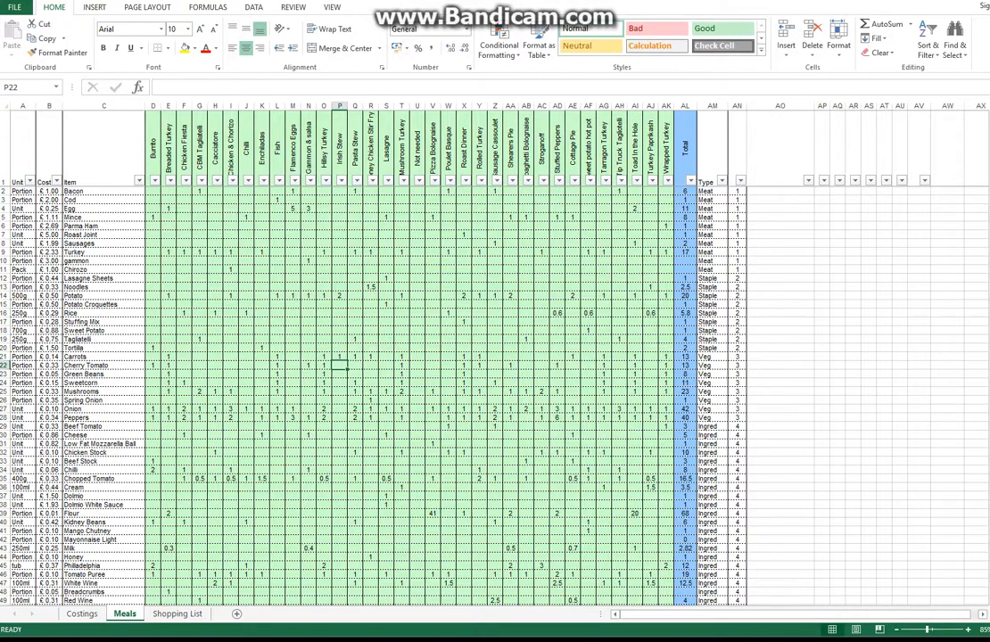
Step: Enter 1 each for Green Beans, Sweetcorn and Mushrooms in the Irish Stew column
{"action": "key", "text": "Down"}
{"action": "type", "text": "1"}
{"action": "key", "text": "Return"}
{"action": "type", "text": "1"}
{"action": "key", "text": "Return"}
{"action": "type", "text": "1"}
{"action": "key", "text": "Return"}
Step: Enter 2 each for Onion and Peppers in the Irish Stew column
{"action": "key", "text": "Down"}
{"action": "type", "text": "2"}
{"action": "key", "text": "Return"}
{"action": "type", "text": "2"}
{"action": "key", "text": "Return"}
Step: Enter 1 each for Beef Stock and Flour in the Irish Stew column
{"action": "key", "text": "Down"}
{"action": "key", "text": "Down"}
{"action": "key", "text": "Down"}
{"action": "key", "text": "Down"}
{"action": "type", "text": "1"}
{"action": "key", "text": "Return"}
{"action": "key", "text": "Down"}
{"action": "key", "text": "Down"}
{"action": "key", "text": "Down"}
{"action": "key", "text": "Down"}
{"action": "key", "text": "Down"}
{"action": "type", "text": "1"}
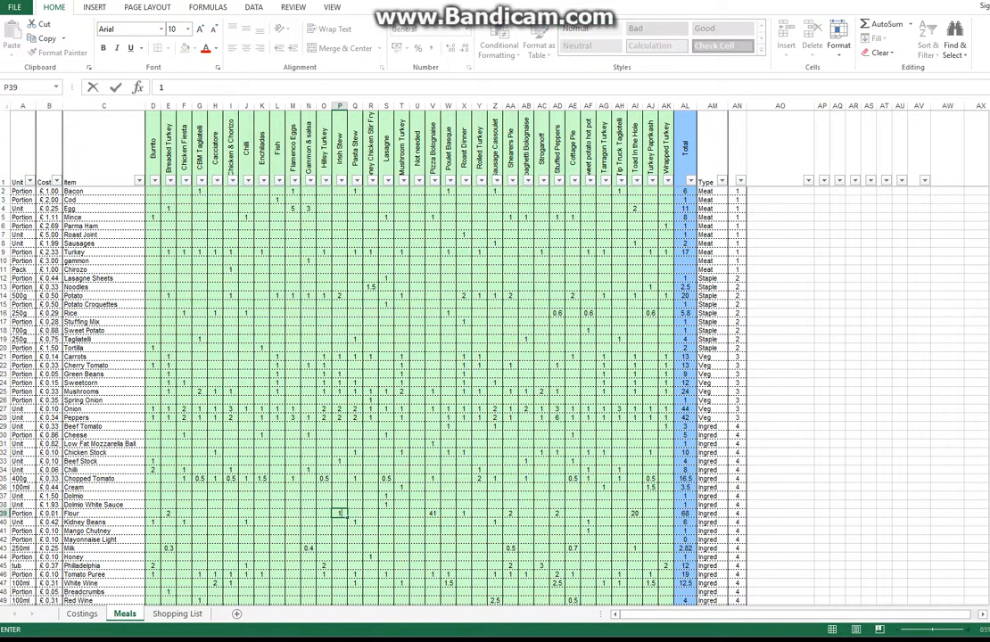
{"action": "key", "text": "Return"}
Step: Enter 1 as the Tomato Puree quantity for Irish Stew
{"action": "scroll", "coordinate": [428, 392], "scroll_direction": "down", "scroll_amount": 6}
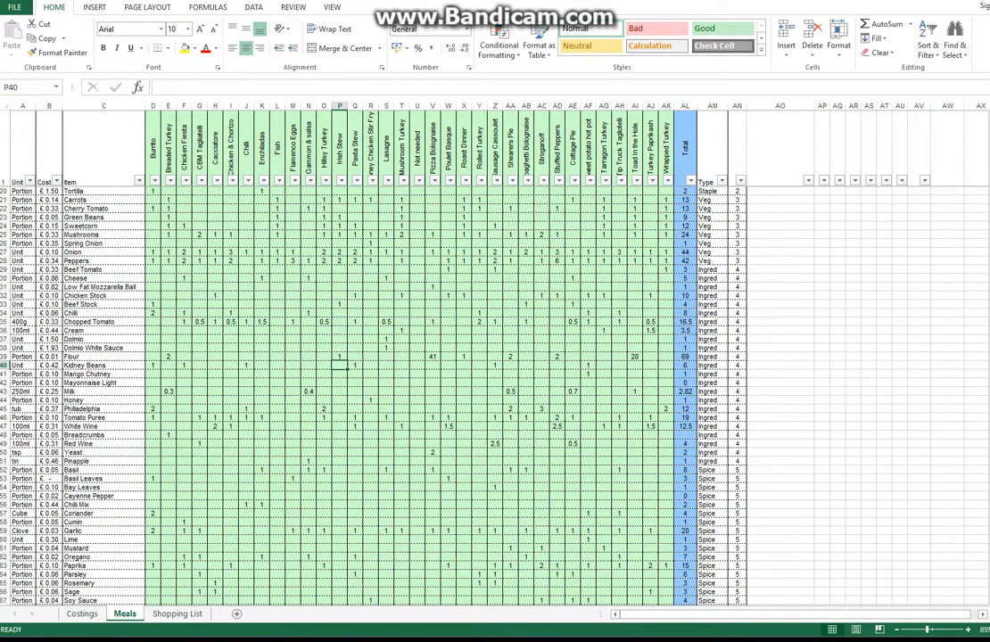
{"action": "key", "text": "Down"}
{"action": "key", "text": "Down"}
{"action": "key", "text": "Down"}
{"action": "key", "text": "Down"}
{"action": "key", "text": "Down"}
{"action": "key", "text": "Down"}
{"action": "type", "text": "1"}
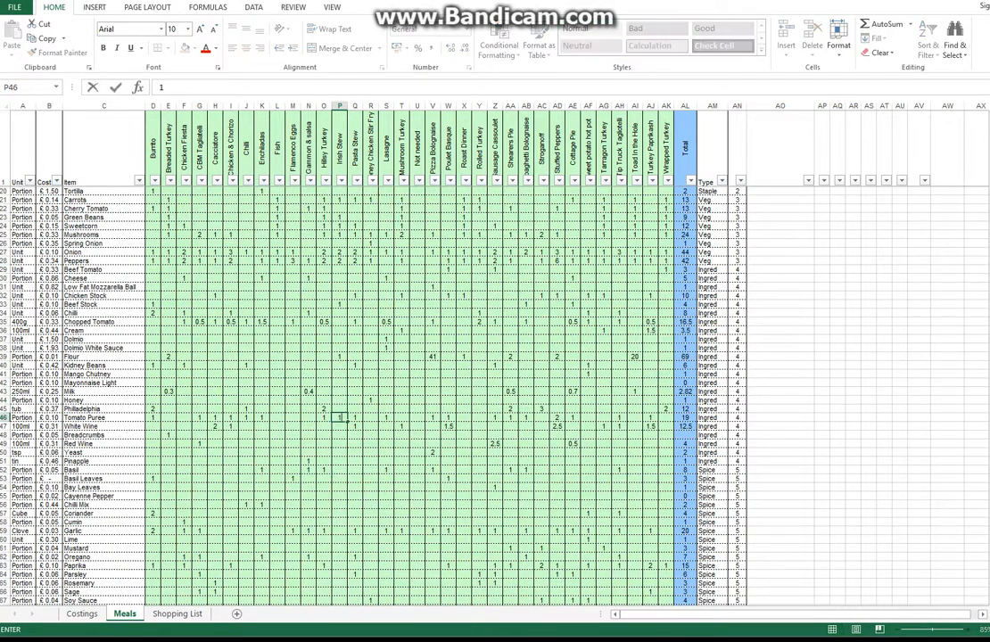
{"action": "key", "text": "Return"}
Step: Enter 1 each for Red Wine and Bay Leaves in the Irish Stew column
{"action": "key", "text": "Down"}
{"action": "key", "text": "Down"}
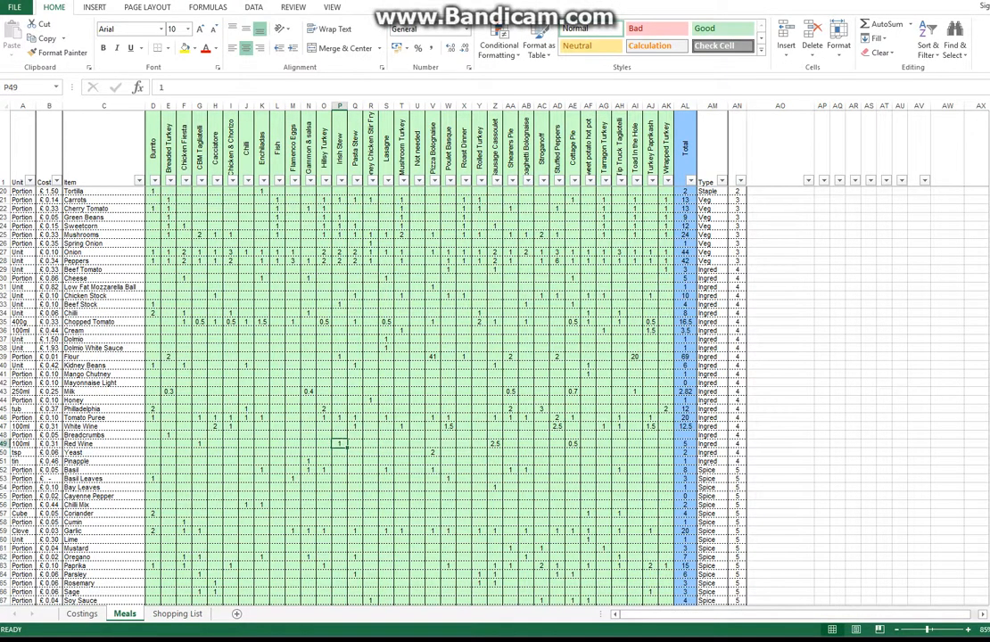
{"action": "key", "text": "Delete"}
{"action": "key", "text": "Down"}
{"action": "key", "text": "Down"}
{"action": "key", "text": "Down"}
{"action": "key", "text": "Down"}
{"action": "key", "text": "Down"}
{"action": "type", "text": "1"}
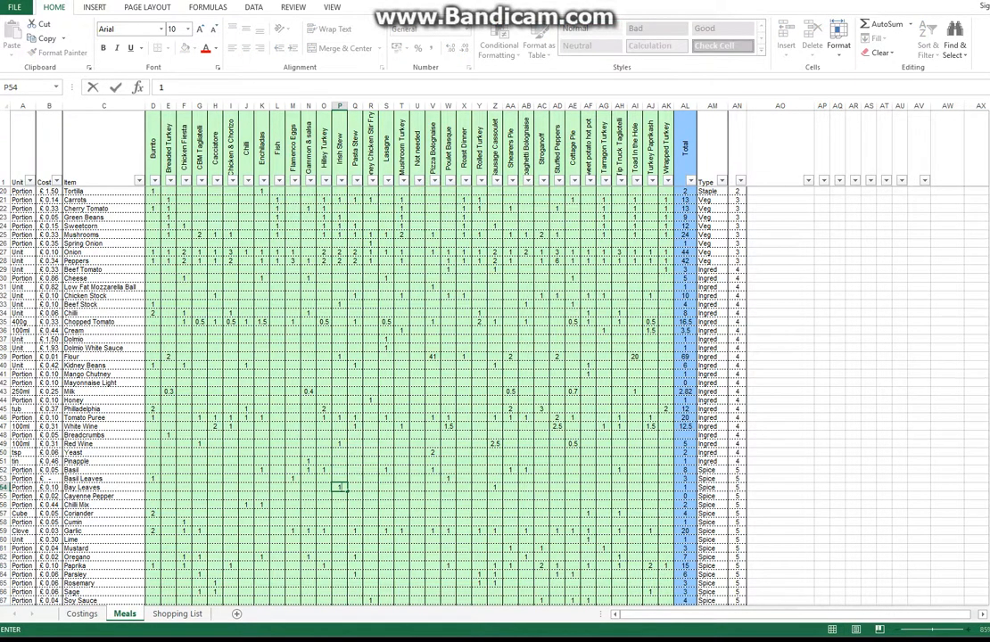
{"action": "key", "text": "Return"}
Step: Enter 1 each for Garlic and Parsley in the Irish Stew column
{"action": "key", "text": "Down"}
{"action": "key", "text": "Down"}
{"action": "key", "text": "Down"}
{"action": "key", "text": "Down"}
{"action": "key", "text": "Down"}
{"action": "key", "text": "Down"}
{"action": "key", "text": "Down"}
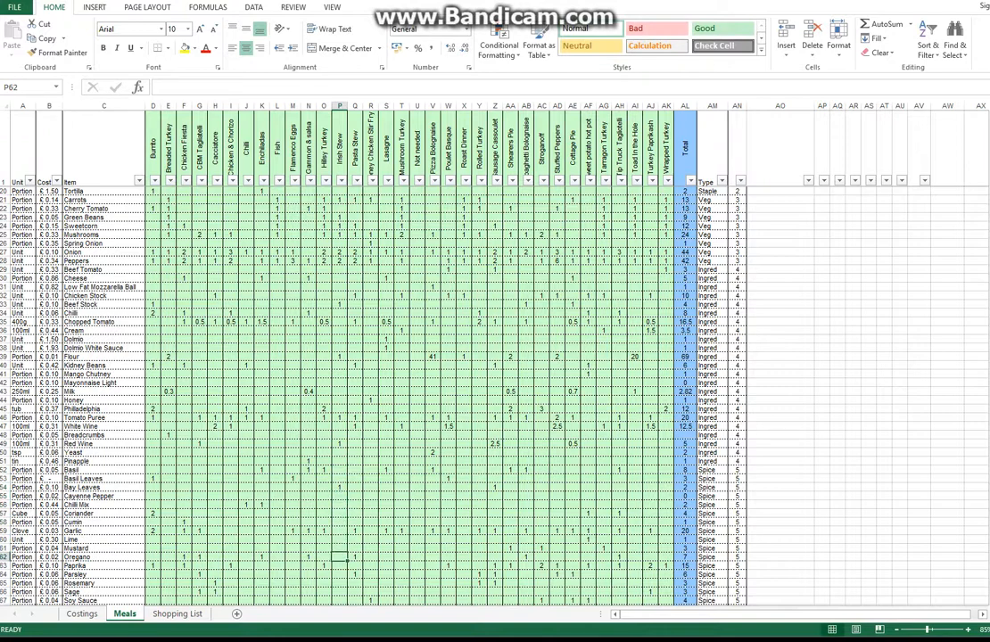
{"action": "key", "text": "Up"}
{"action": "key", "text": "Up"}
{"action": "key", "text": "Up"}
{"action": "type", "text": "1"}
{"action": "key", "text": "Return"}
{"action": "key", "text": "Down"}
{"action": "key", "text": "Down"}
{"action": "key", "text": "Down"}
{"action": "type", "text": "1"}
{"action": "key", "text": "Return"}
{"action": "key", "text": "Down"}
{"action": "key", "text": "Up"}
{"action": "key", "text": "Up"}
{"action": "key", "text": "Down"}
Step: Insert a blank ingredient row between Sausages and Turkey
{"action": "scroll", "coordinate": [428, 393], "scroll_direction": "down", "scroll_amount": 1}
{"action": "scroll", "coordinate": [428, 392], "scroll_direction": "up", "scroll_amount": 7}
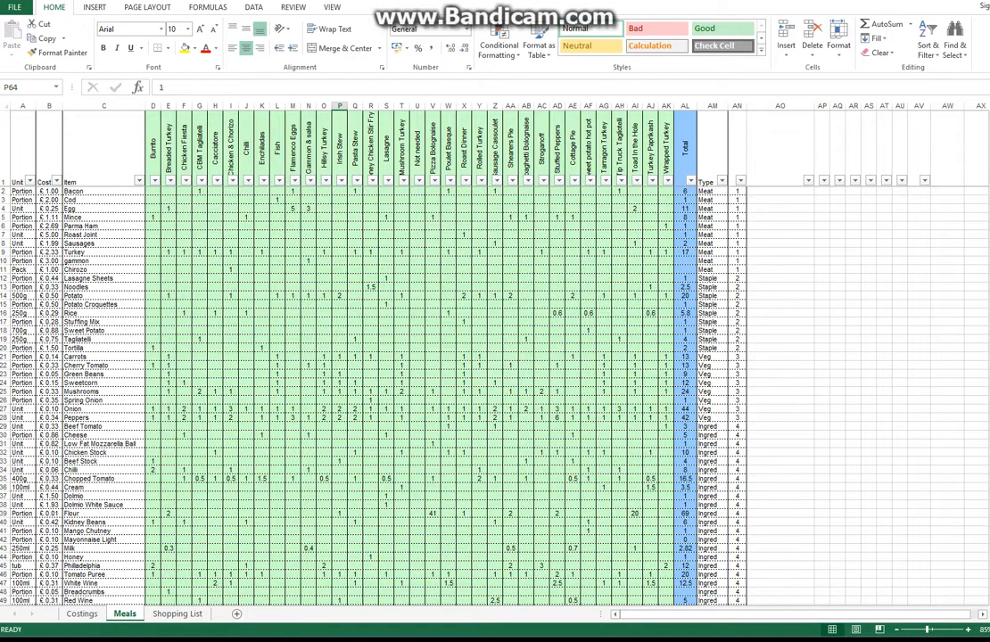
{"action": "left_click", "coordinate": [103, 244]}
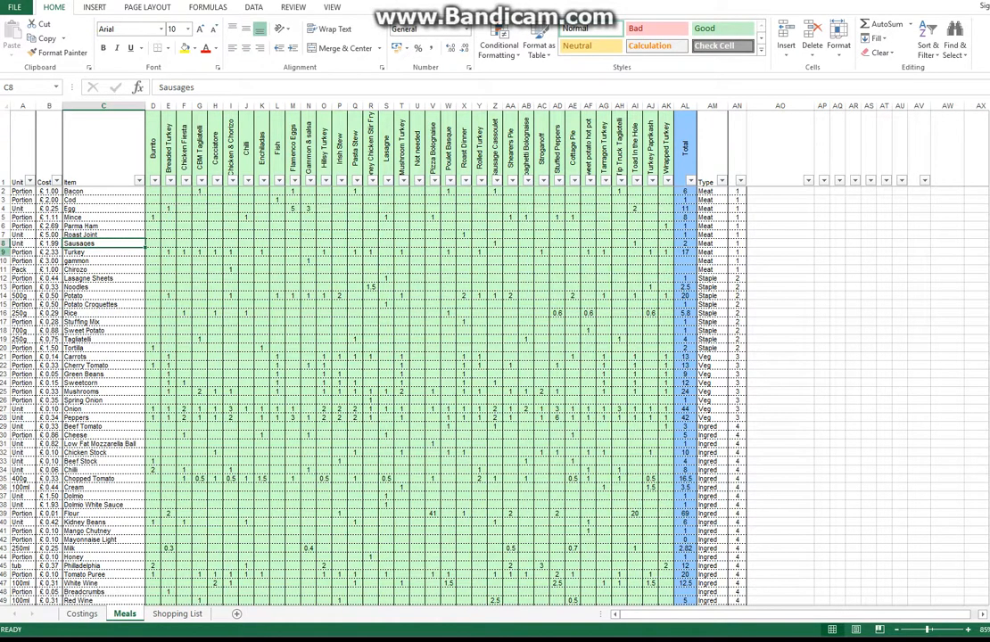
{"action": "left_click", "coordinate": [3, 252]}
{"action": "right_click", "coordinate": [5, 252]}
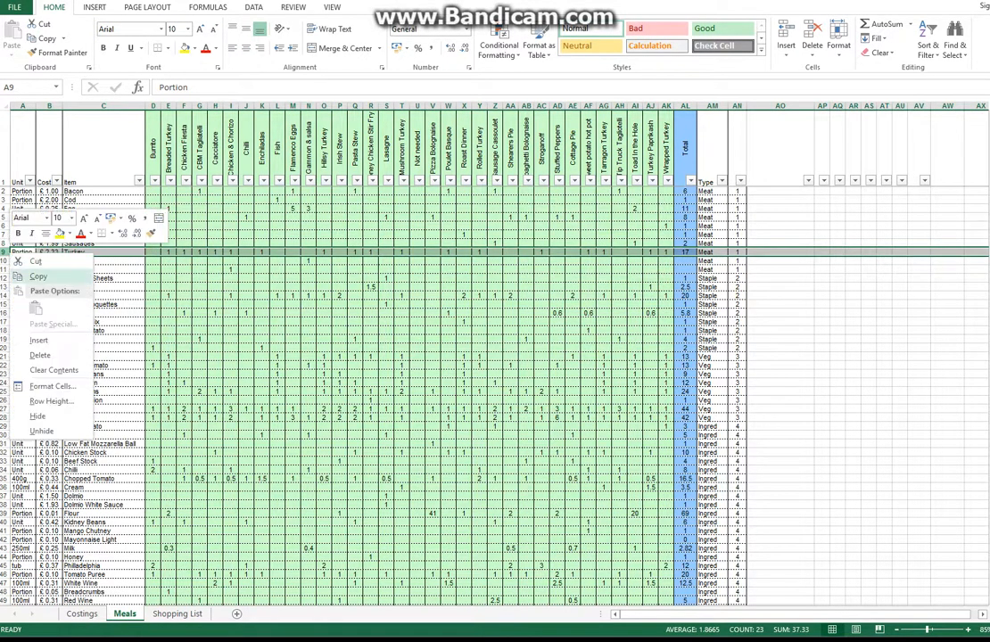
{"action": "left_click", "coordinate": [39, 339]}
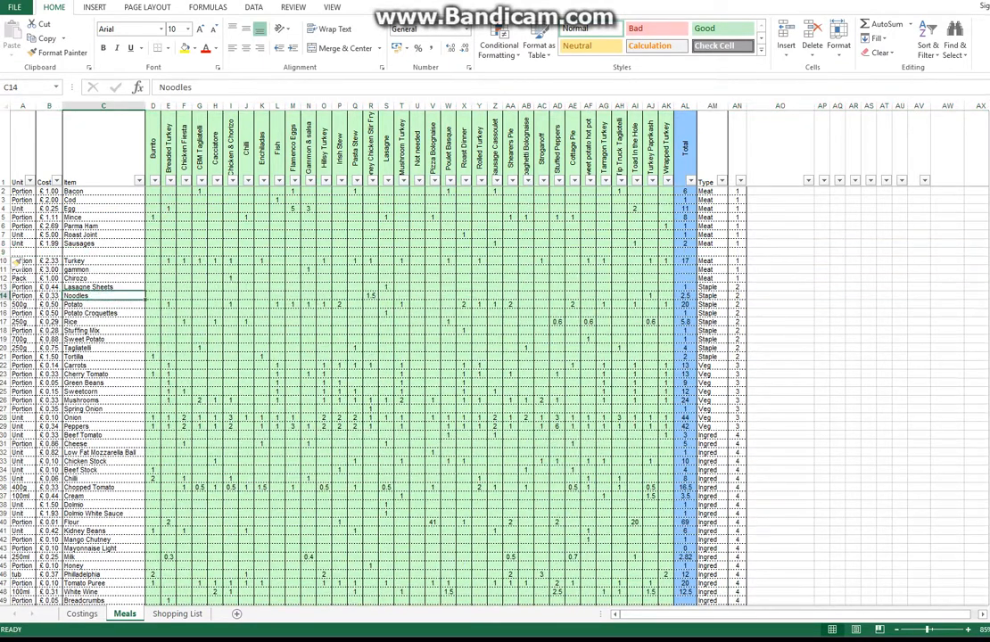
Step: Fill in the new ingredient row's unit as Portion and its cost as 3.00
{"action": "type", "text": "Portion"}
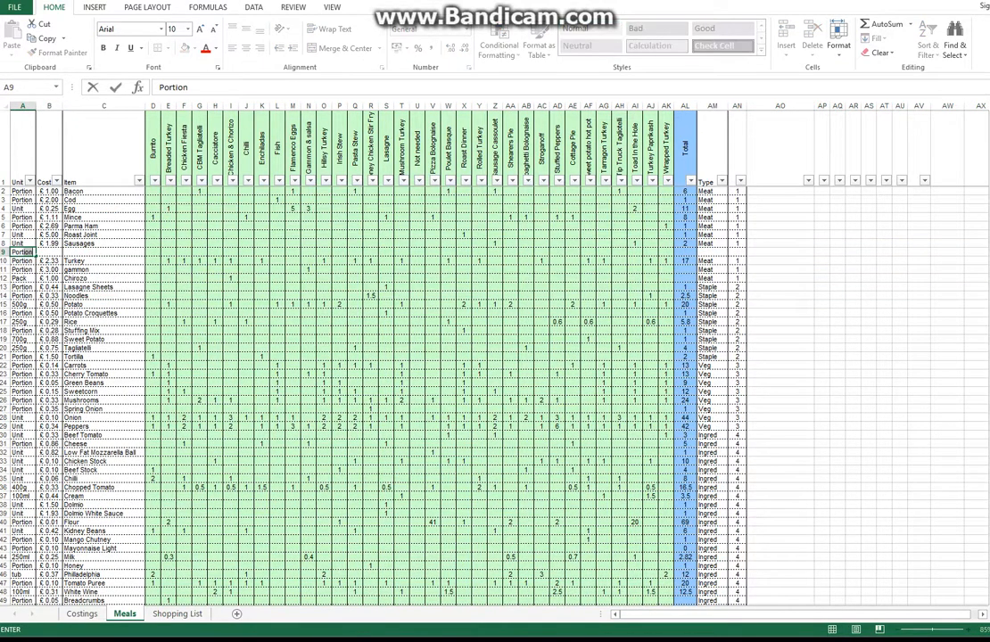
{"action": "key", "text": "Tab"}
{"action": "type", "text": "3.00"}
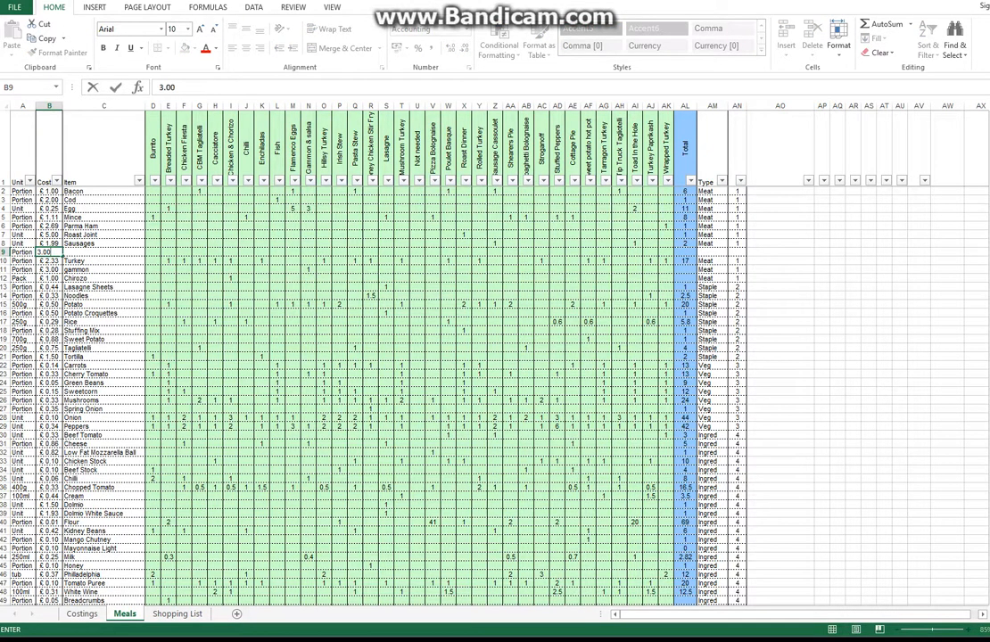
{"action": "key", "text": "Tab"}
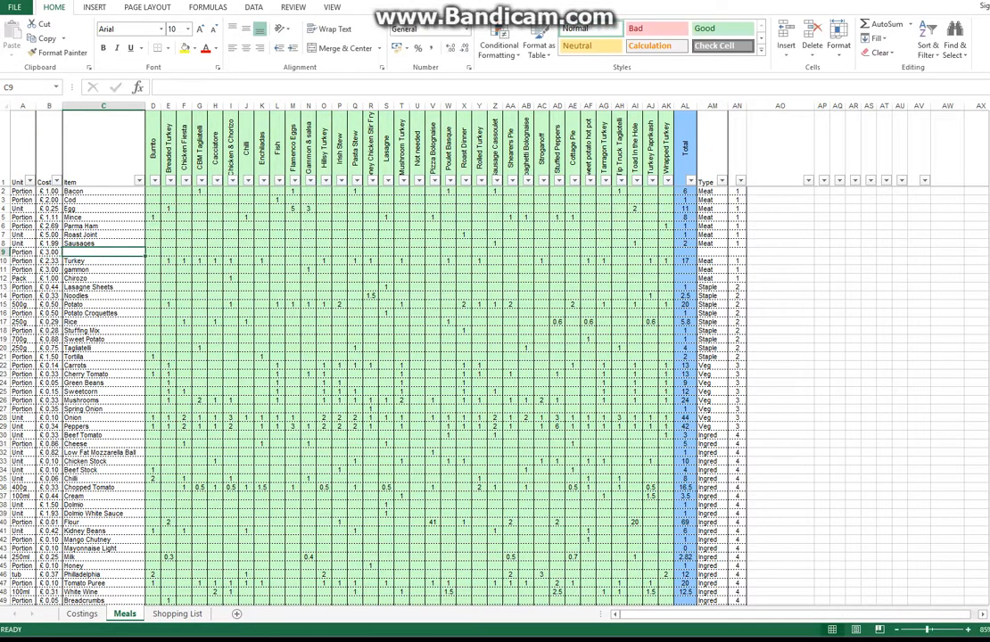
Step: Name the new ingredient row Stewing Beef in the Item column
{"action": "type", "text": "Stewing Be"}
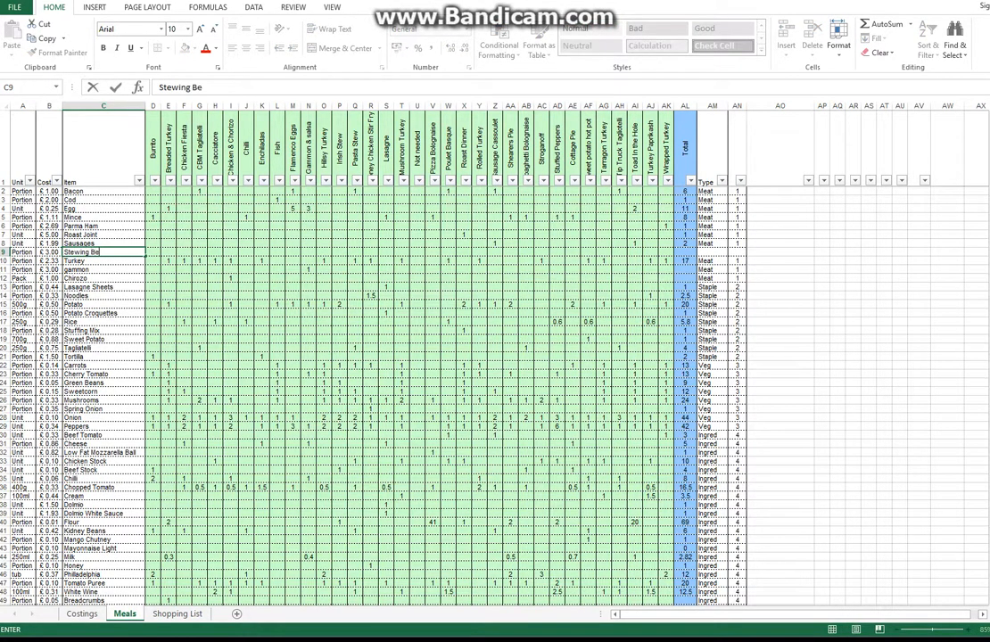
{"action": "type", "text": "ef"}
{"action": "key", "text": "Return"}
Step: Enter 1 for Stewing Beef in the Irish Stew column
{"action": "key", "text": "Up"}
{"action": "key", "text": "Up"}
{"action": "key", "text": "Right"}
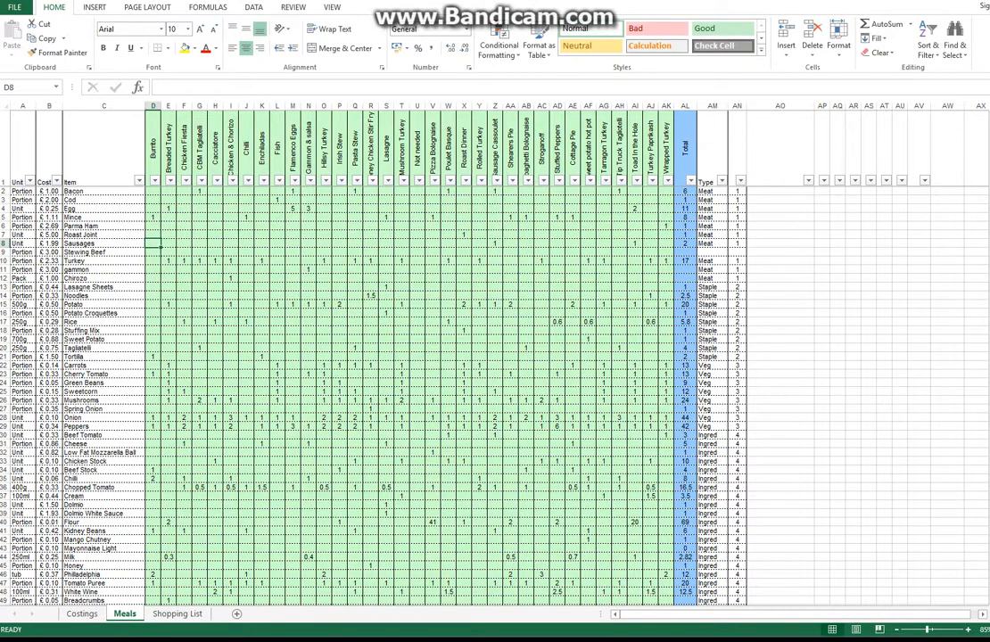
{"action": "key", "text": "Down"}
{"action": "key", "text": "Right"}
{"action": "key", "text": "Right"}
{"action": "key", "text": "Right"}
{"action": "key", "text": "Right"}
{"action": "key", "text": "Right"}
{"action": "key", "text": "Right"}
{"action": "key", "text": "Right"}
{"action": "key", "text": "Right"}
{"action": "key", "text": "Right"}
{"action": "key", "text": "Right"}
{"action": "key", "text": "Right"}
{"action": "key", "text": "Right"}
{"action": "key", "text": "Right"}
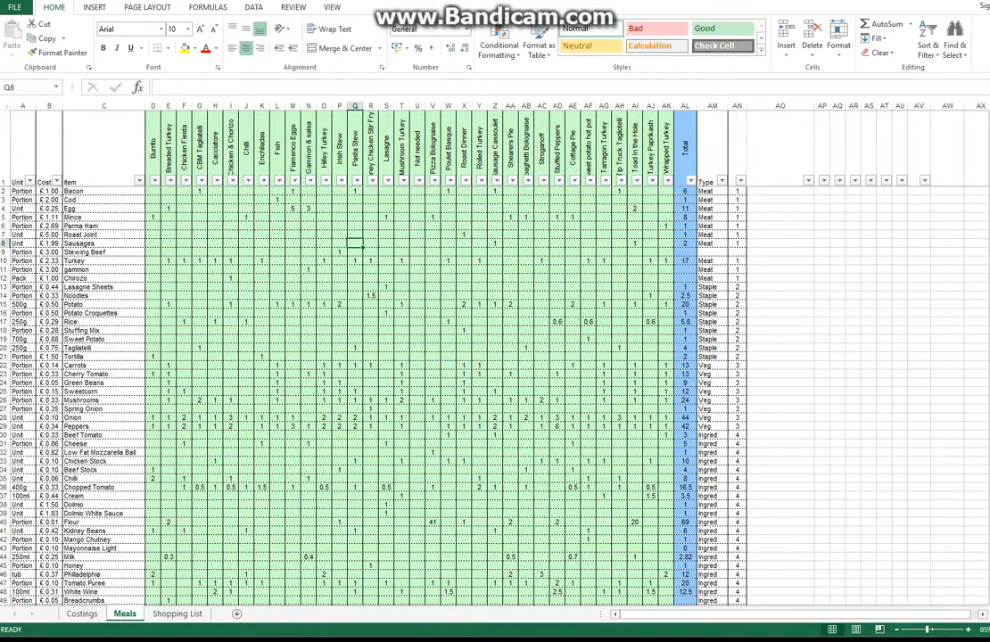
Step: Fill the Sausages row's total formula, type and category number down into the Stewing Beef row
{"action": "key", "text": "Right"}
{"action": "key", "text": "Right"}
{"action": "key", "text": "Right"}
{"action": "key", "text": "Right"}
{"action": "key", "text": "Right"}
{"action": "key", "text": "Right"}
{"action": "key", "text": "Right"}
{"action": "key", "text": "Right"}
{"action": "key", "text": "Right"}
{"action": "key", "text": "Right"}
{"action": "key", "text": "Right"}
{"action": "key", "text": "Right"}
{"action": "key", "text": "Right"}
{"action": "key", "text": "Right"}
{"action": "key", "text": "Right"}
{"action": "key", "text": "Right"}
{"action": "key", "text": "Right"}
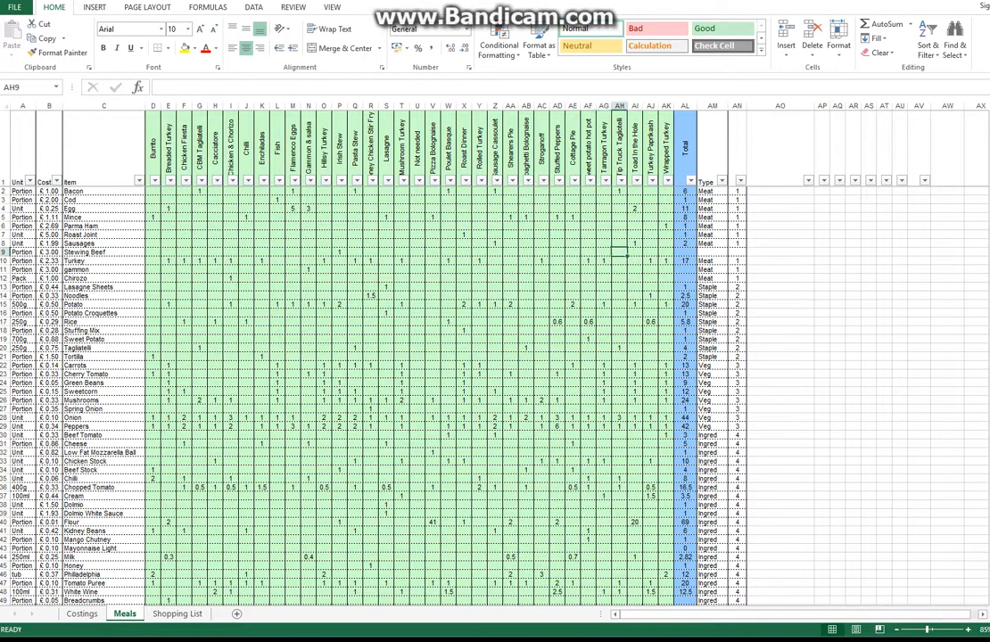
{"action": "left_click_drag", "start_coordinate": [686, 244], "coordinate": [739, 244]}
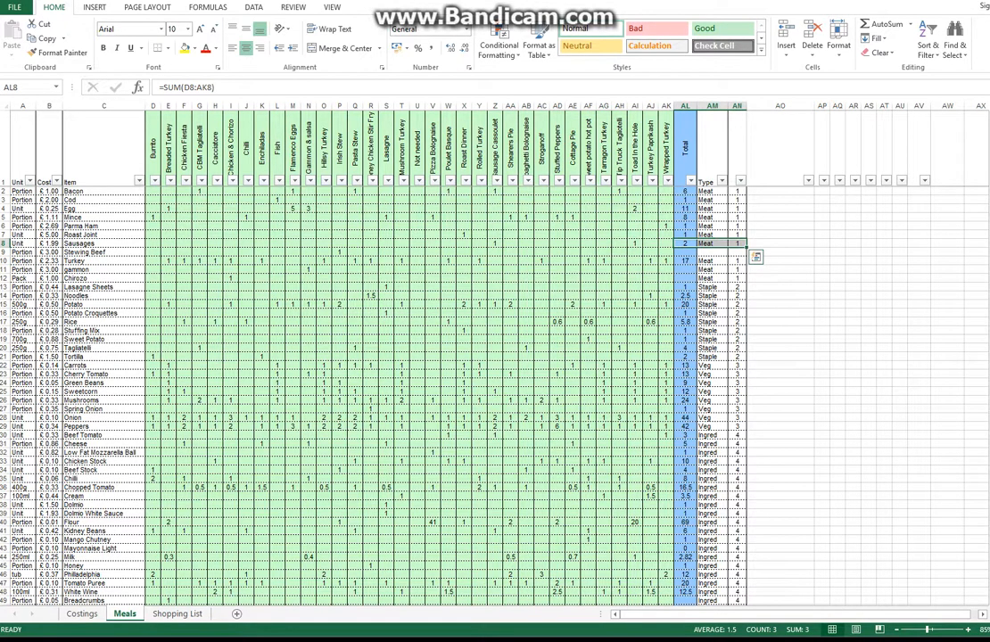
{"action": "left_click_drag", "start_coordinate": [745, 248], "coordinate": [746, 256]}
{"action": "left_click", "coordinate": [685, 243]}
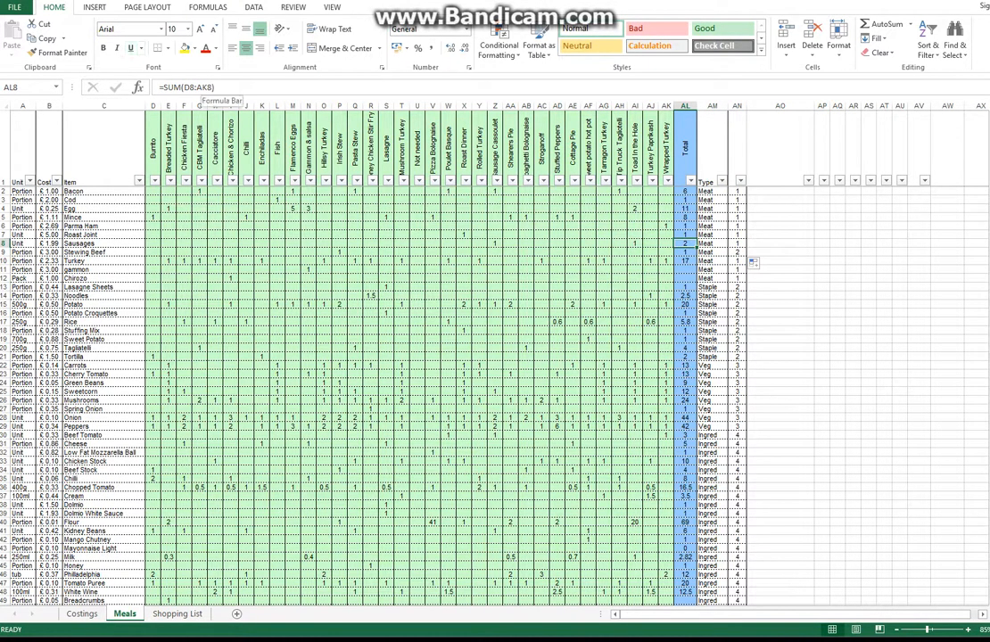
{"action": "key", "text": "Right"}
{"action": "key", "text": "Down"}
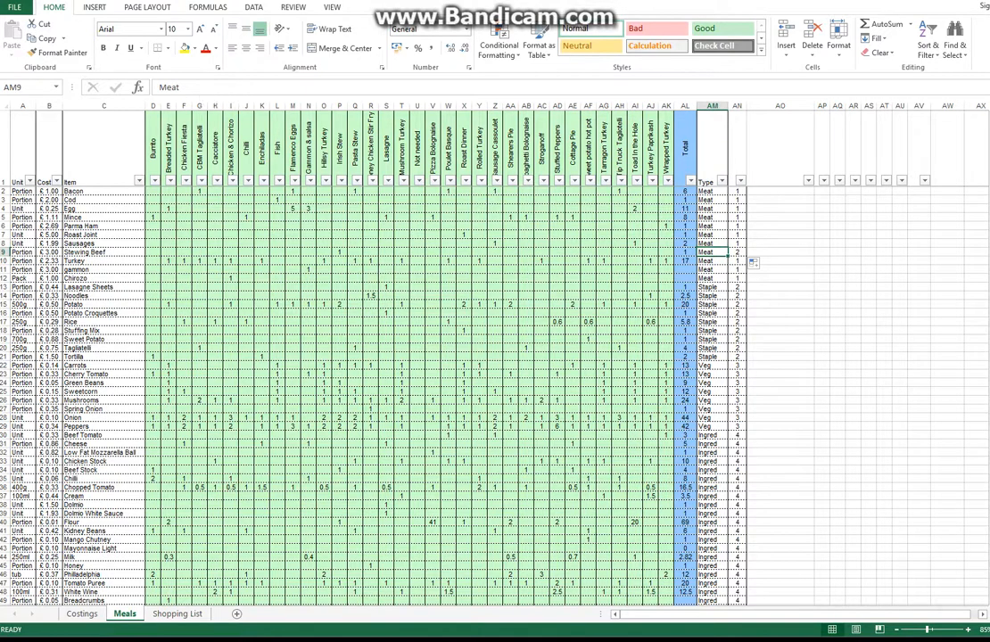
Step: On the Costings sheet, examine how the meal headings around Gammon & salsa and Pasta Stew link to the Meals sheet
{"action": "left_click", "coordinate": [386, 365]}
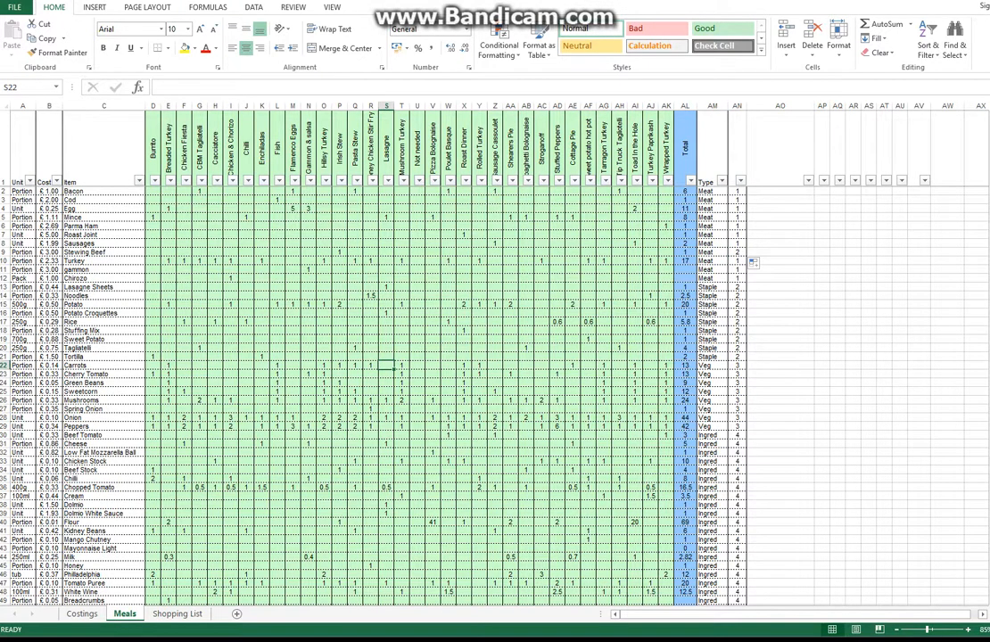
{"action": "left_click", "coordinate": [339, 147]}
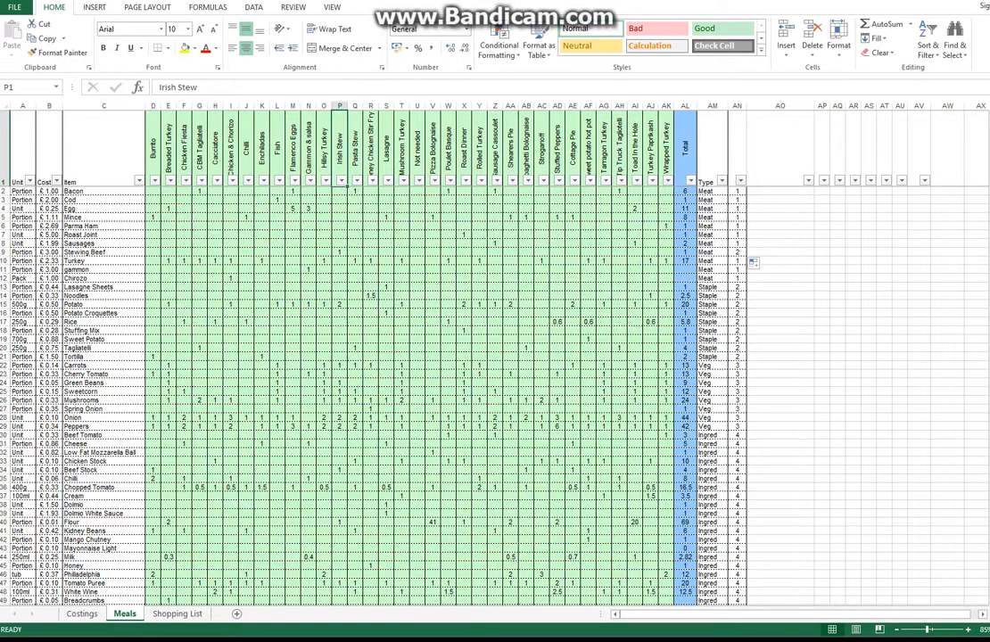
{"action": "key", "text": "shift+Right"}
{"action": "key", "text": "shift+Left"}
{"action": "left_click", "coordinate": [81, 613]}
{"action": "scroll", "coordinate": [495, 356], "scroll_direction": "up", "scroll_amount": 6}
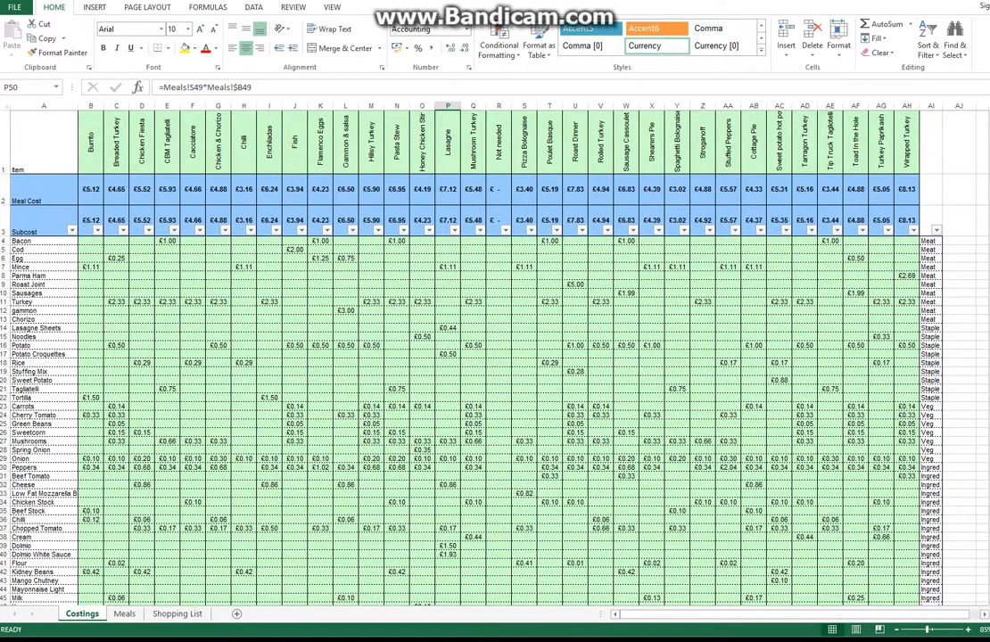
{"action": "left_click_drag", "start_coordinate": [90, 143], "coordinate": [371, 143]}
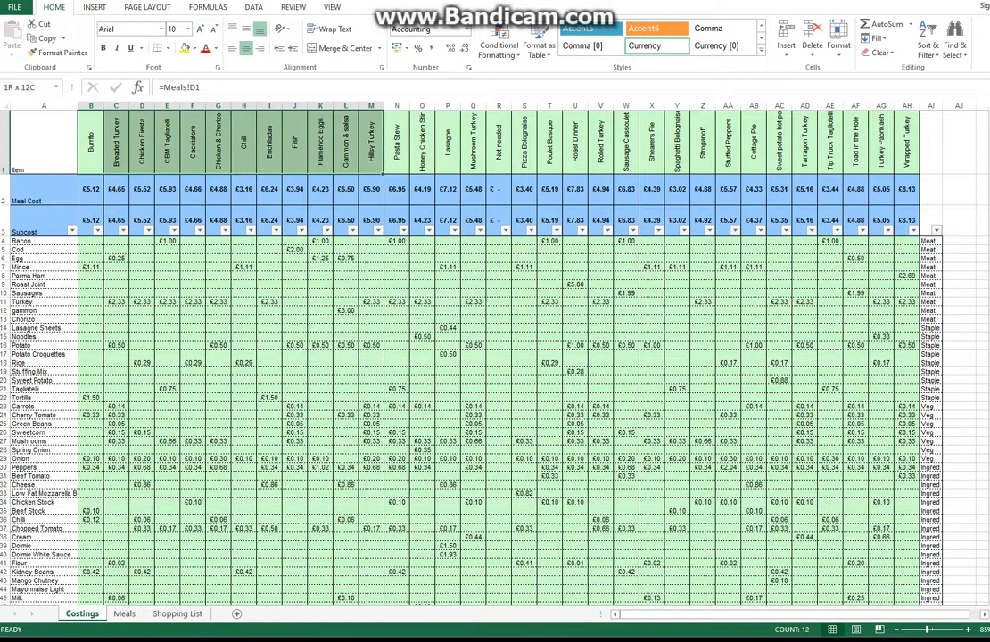
{"action": "left_click", "coordinate": [397, 143]}
{"action": "left_click", "coordinate": [371, 143]}
{"action": "left_click", "coordinate": [396, 142]}
{"action": "left_click", "coordinate": [371, 143]}
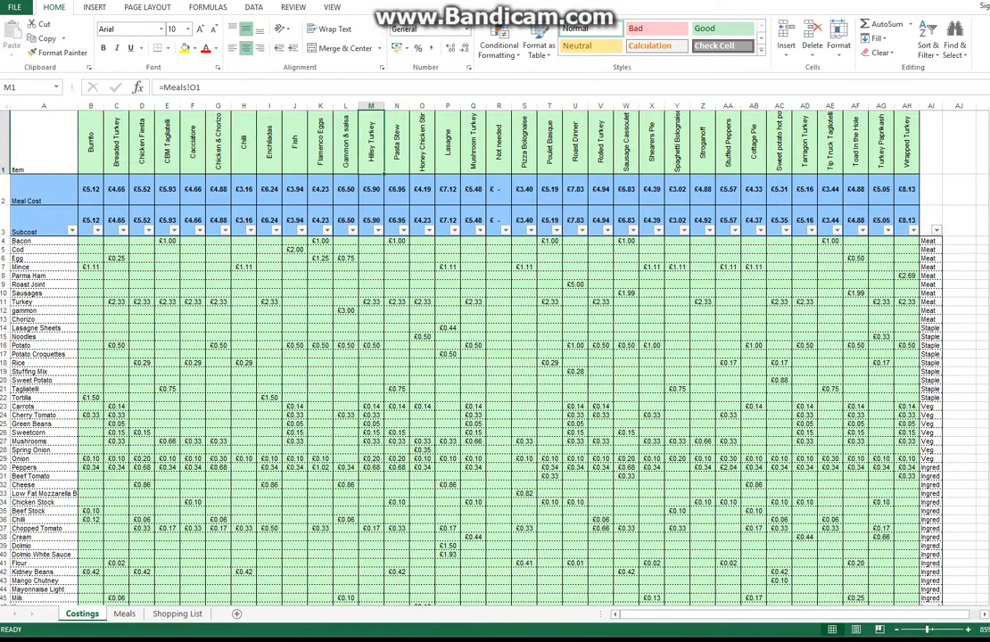
{"action": "left_click", "coordinate": [397, 143]}
{"action": "left_click", "coordinate": [371, 143]}
{"action": "left_click", "coordinate": [397, 142]}
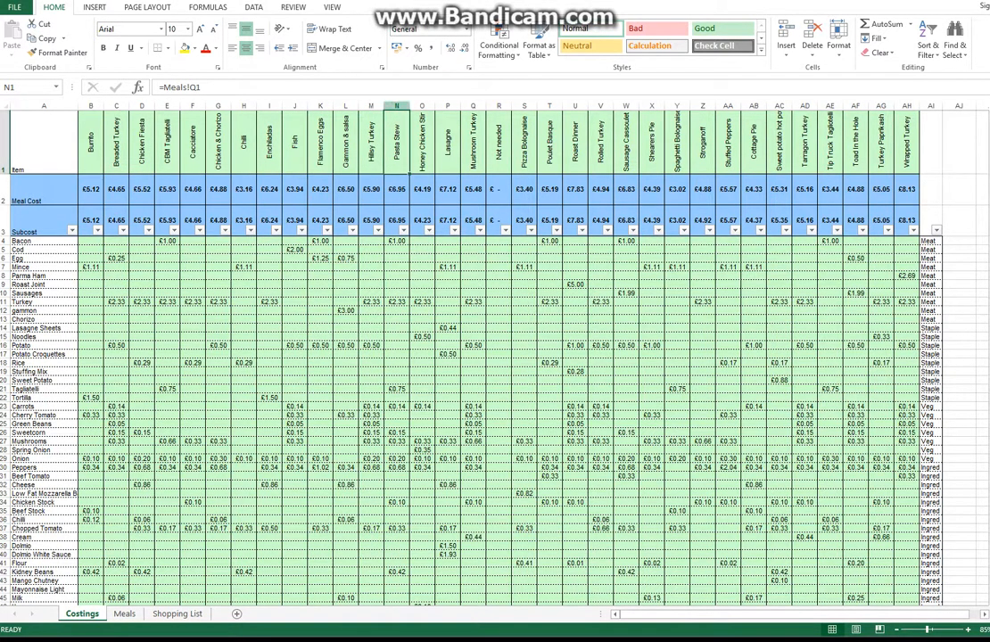
{"action": "left_click", "coordinate": [371, 143]}
{"action": "left_click", "coordinate": [346, 143]}
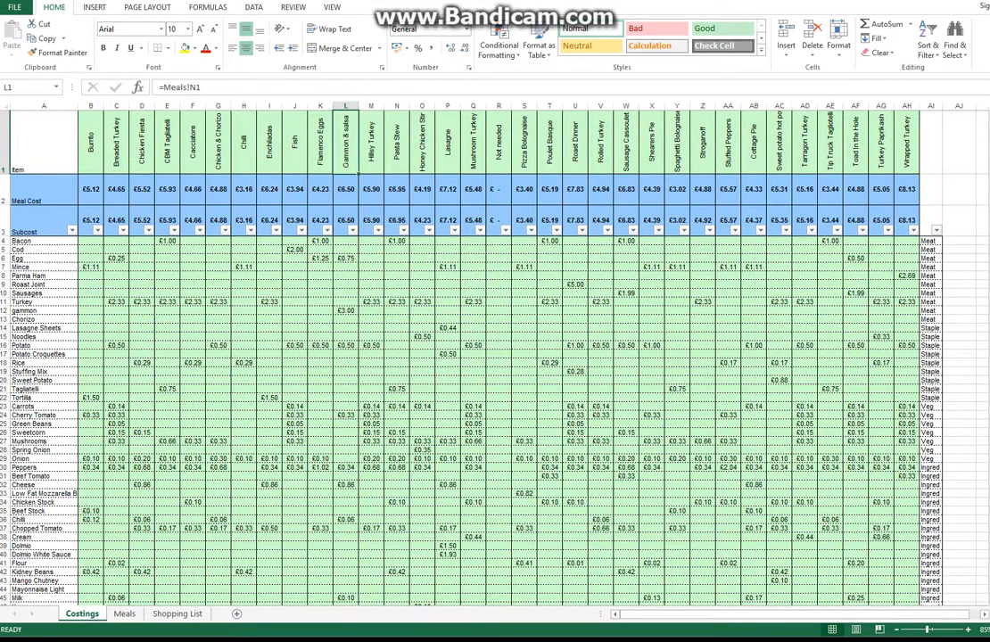
{"action": "left_click", "coordinate": [159, 88]}
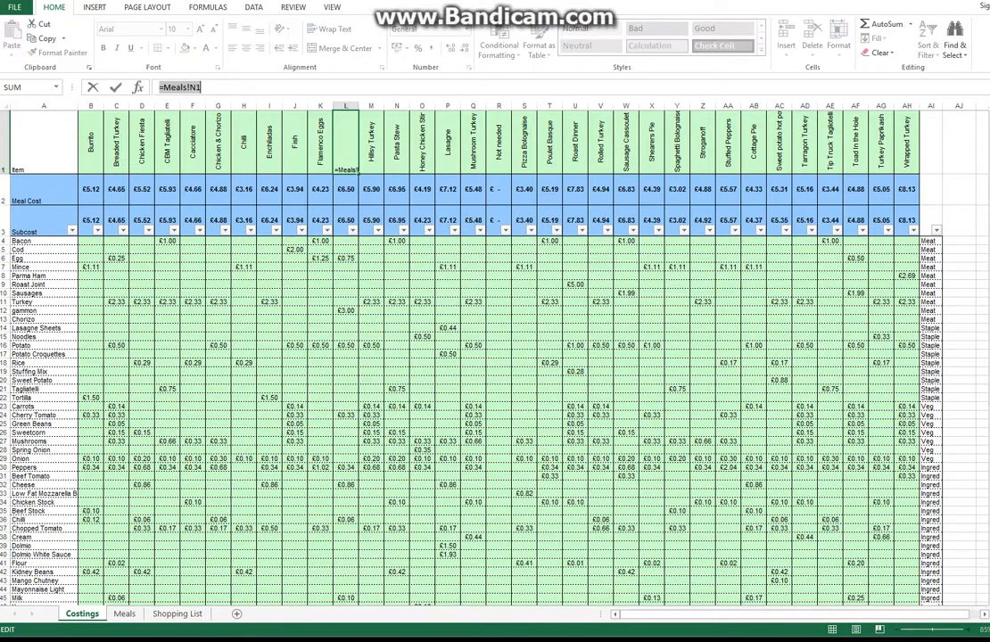
{"action": "key", "text": "Return"}
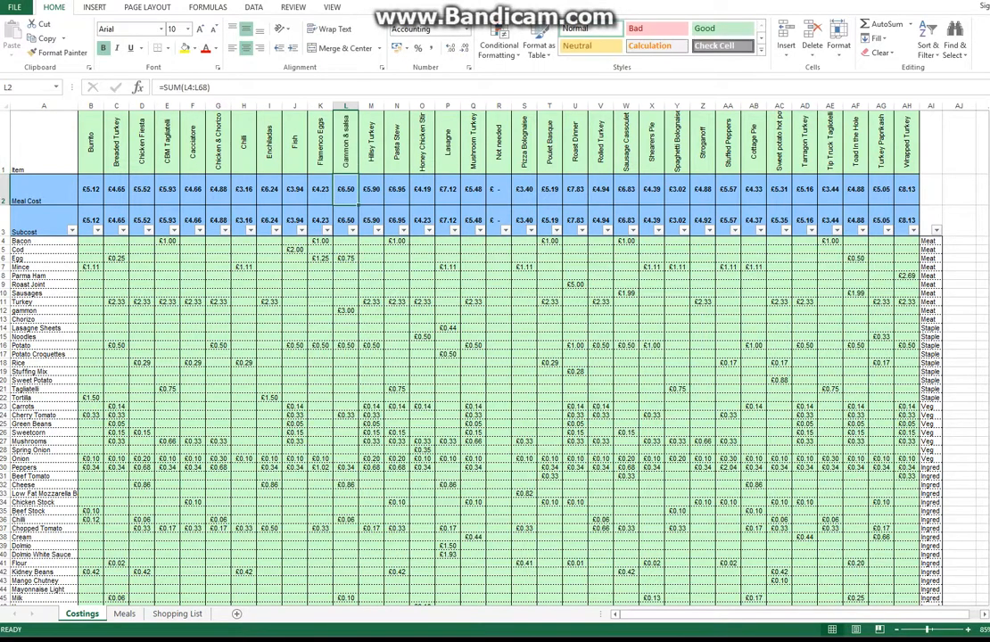
Step: Insert a blank meal column before Pasta Stew on the Costings sheet
{"action": "left_click", "coordinate": [371, 142]}
{"action": "left_click", "coordinate": [397, 142]}
{"action": "right_click", "coordinate": [397, 106]}
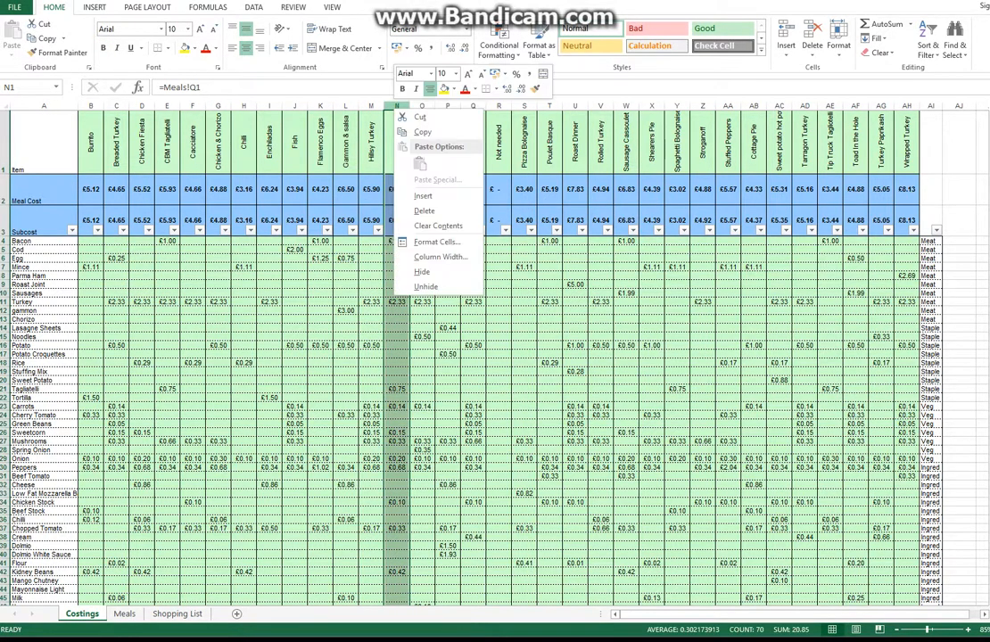
{"action": "left_click", "coordinate": [422, 196]}
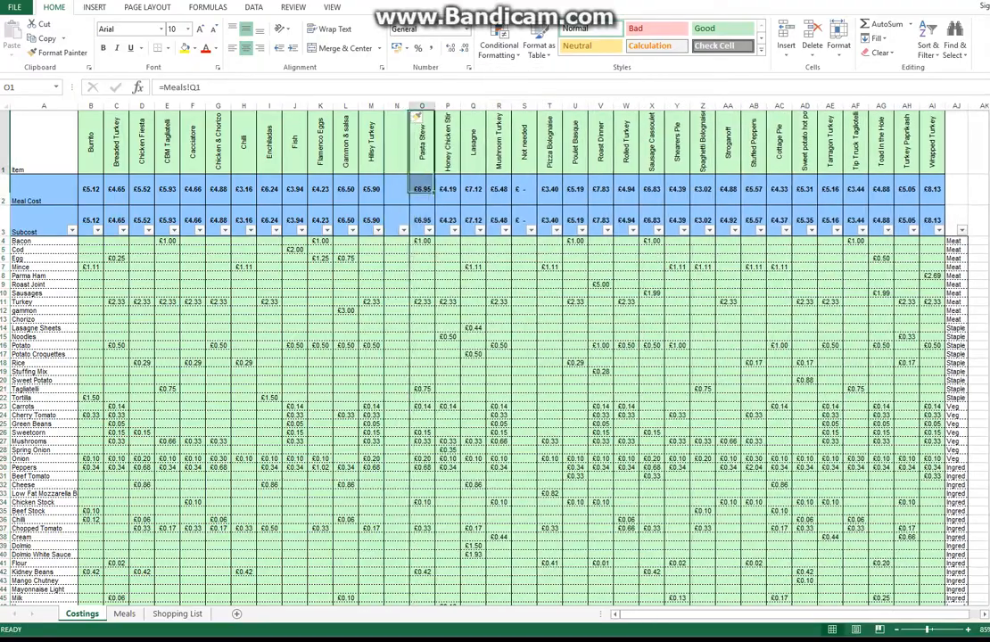
Step: Fill the heading, cost and ingredient formulas from the column before Pasta Stew's blank neighbour across into that blank column
{"action": "left_click_drag", "start_coordinate": [371, 143], "coordinate": [407, 591]}
{"action": "scroll", "coordinate": [397, 363], "scroll_direction": "up", "scroll_amount": 2}
{"action": "left_click", "coordinate": [397, 363]}
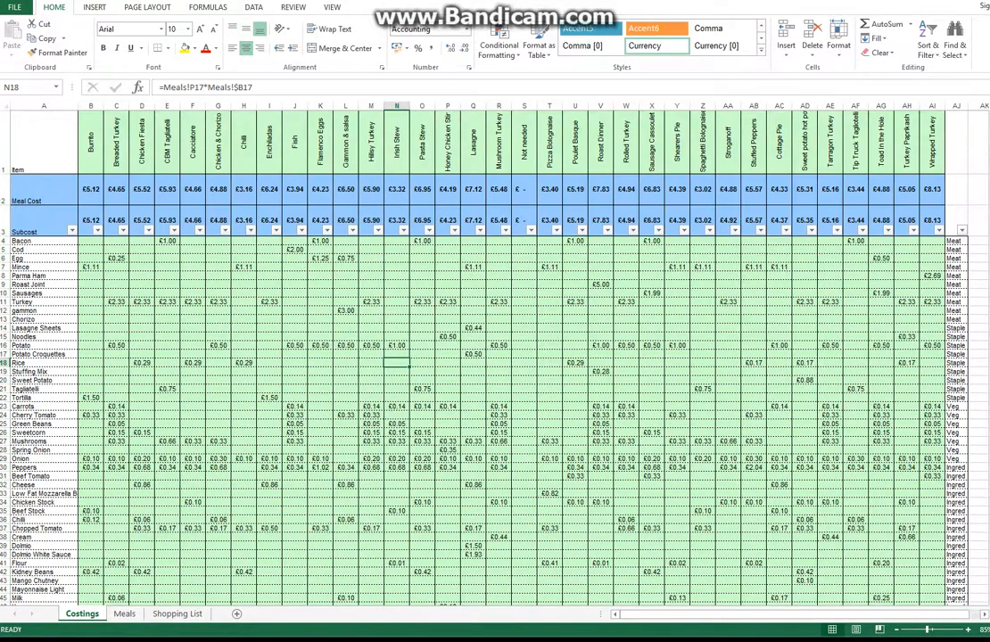
{"action": "left_click", "coordinate": [397, 189]}
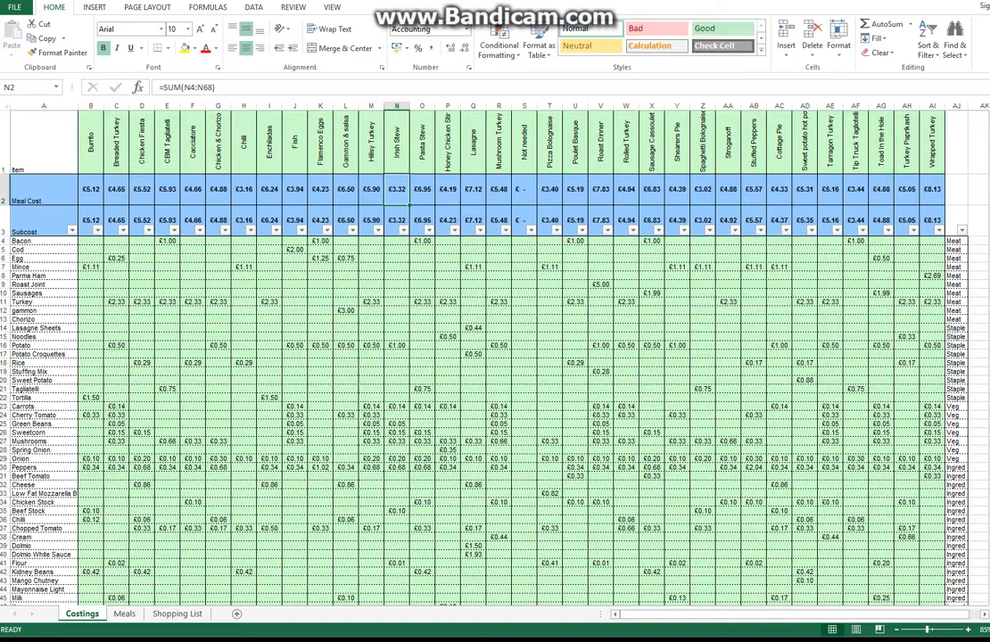
{"action": "left_click", "coordinate": [448, 337]}
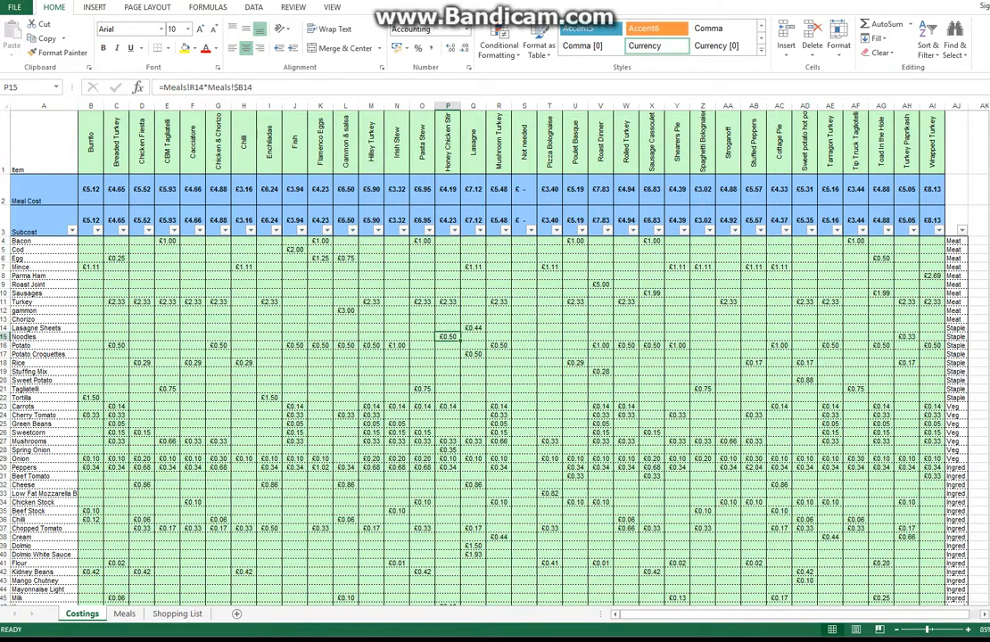
Step: Insert a blank ingredient row between Sausages and Turkey on the Costings sheet
{"action": "left_click", "coordinate": [6, 301]}
{"action": "right_click", "coordinate": [5, 301]}
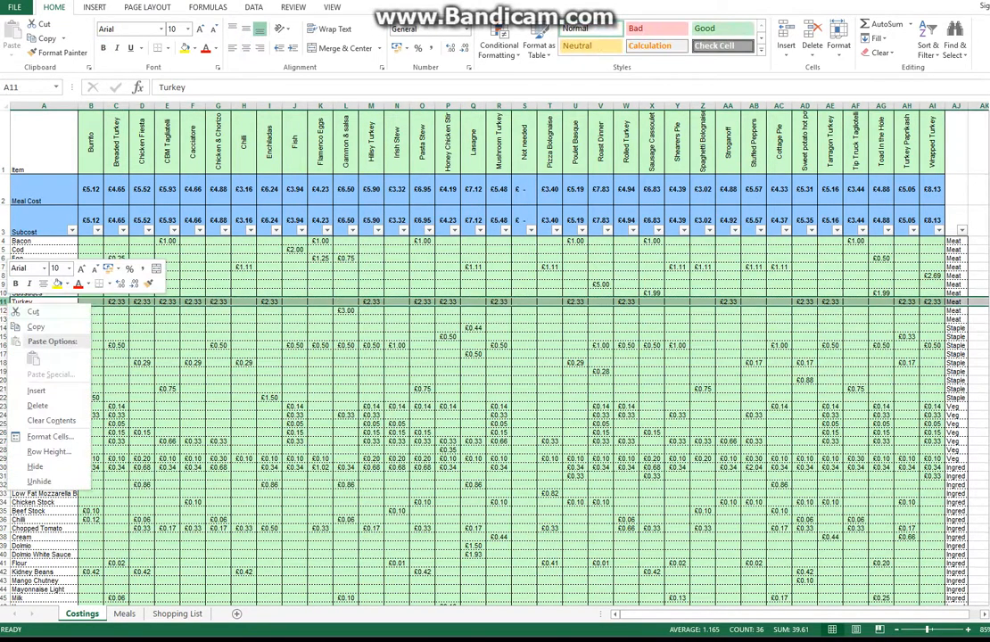
{"action": "left_click", "coordinate": [37, 391]}
{"action": "left_click", "coordinate": [140, 372]}
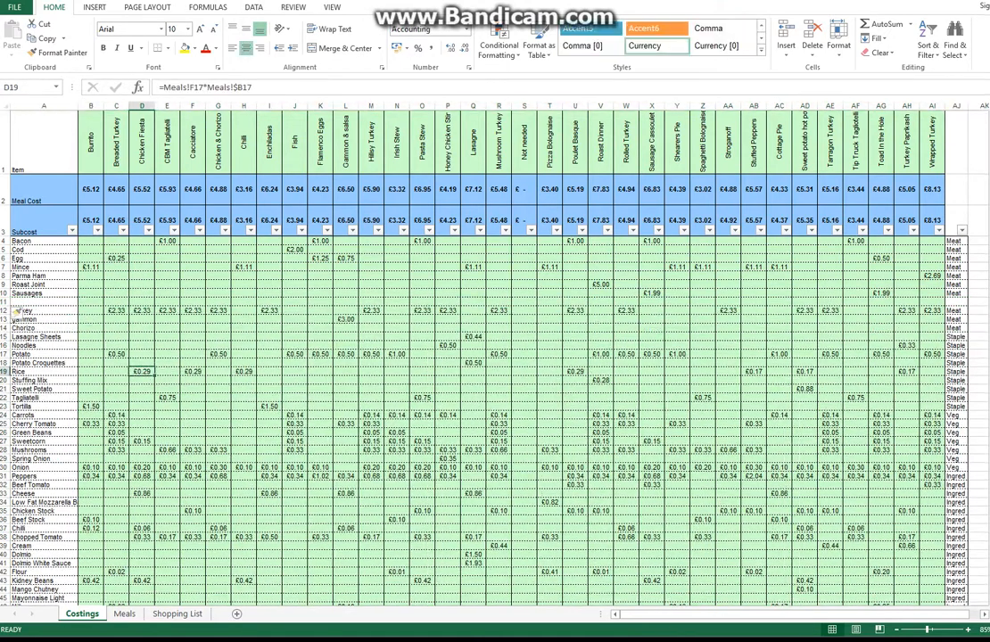
Step: Name the blank Costings ingredient row Stewing Beef
{"action": "left_click", "coordinate": [43, 293]}
{"action": "key", "text": "Down"}
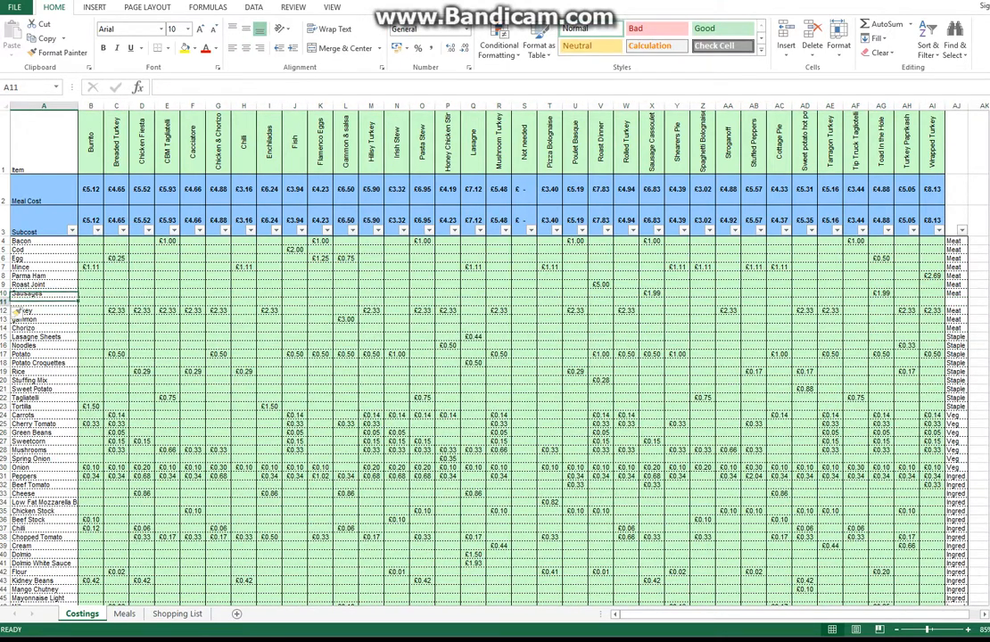
{"action": "type", "text": "Stewin"}
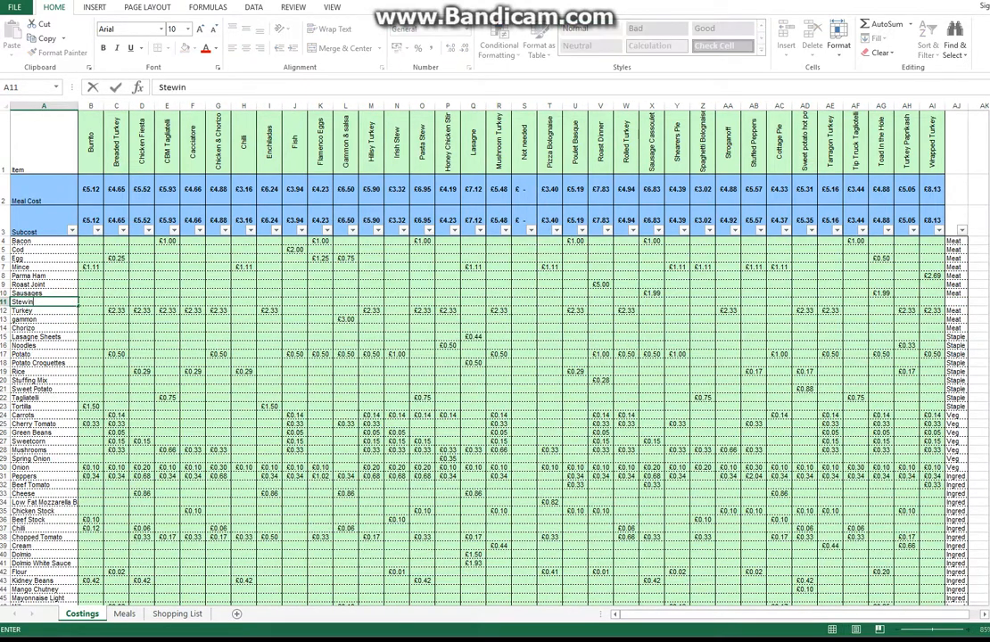
{"action": "type", "text": "g Beef"}
{"action": "key", "text": "Return"}
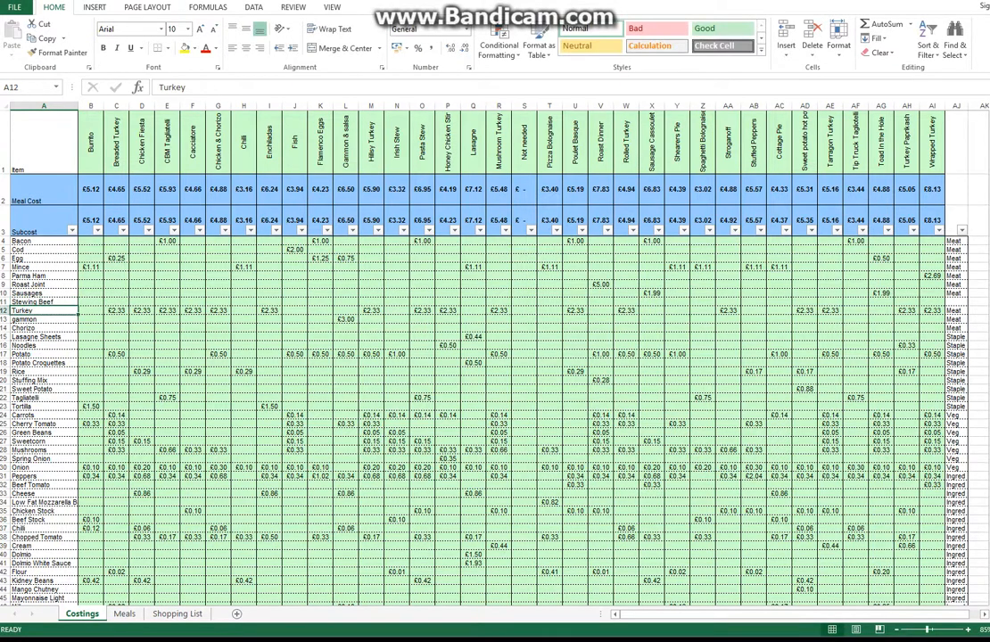
{"action": "key", "text": "Up"}
{"action": "key", "text": "Right"}
{"action": "key", "text": "Up"}
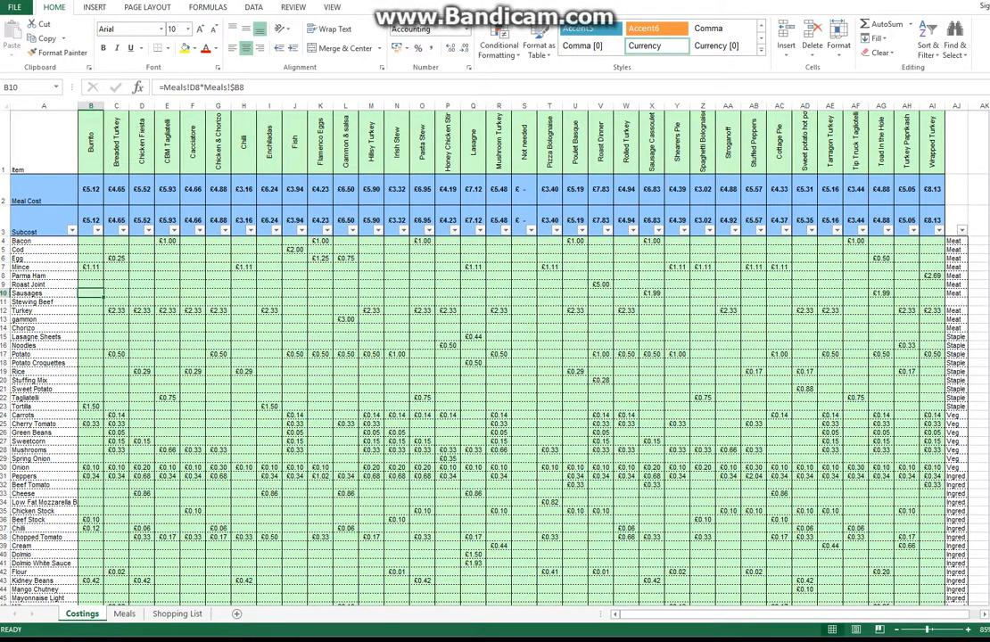
{"action": "key", "text": "shift+Right"}
{"action": "key", "text": "shift+Right"}
{"action": "key", "text": "shift+Right"}
{"action": "key", "text": "shift+Right"}
{"action": "key", "text": "shift+Right"}
{"action": "key", "text": "shift+Right"}
{"action": "key", "text": "shift+Right"}
{"action": "key", "text": "shift+Right"}
{"action": "key", "text": "shift+Right"}
{"action": "key", "text": "shift+Right"}
{"action": "key", "text": "shift+Right"}
{"action": "key", "text": "shift+Right"}
{"action": "key", "text": "shift+Right"}
{"action": "key", "text": "shift+Right"}
{"action": "key", "text": "shift+Right"}
{"action": "key", "text": "shift+Right"}
{"action": "key", "text": "shift+Right"}
{"action": "key", "text": "shift+Right"}
{"action": "key", "text": "shift+Right"}
{"action": "key", "text": "shift+Right"}
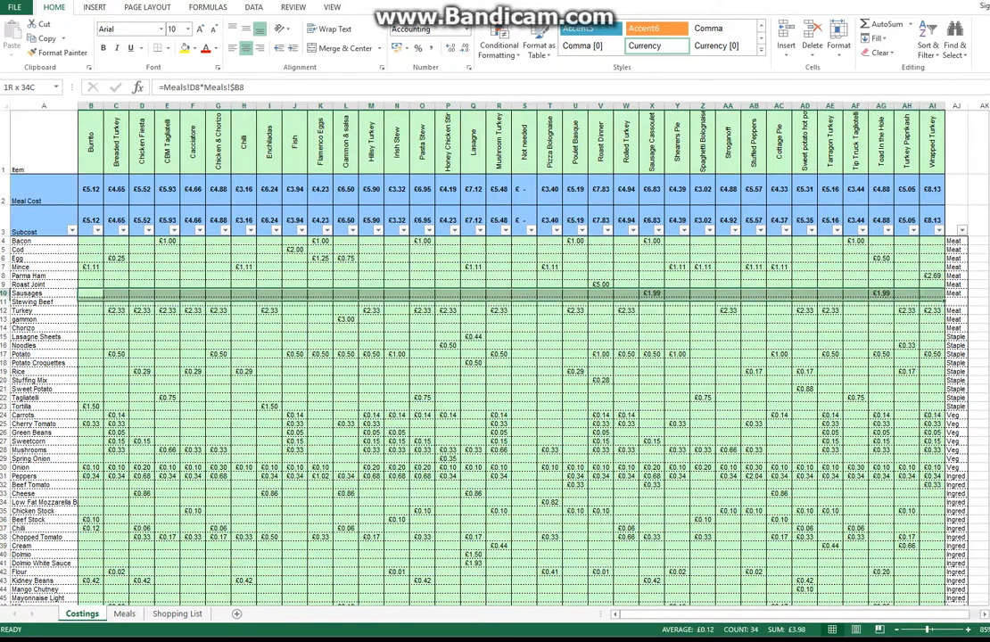
{"action": "left_click", "coordinate": [979, 302]}
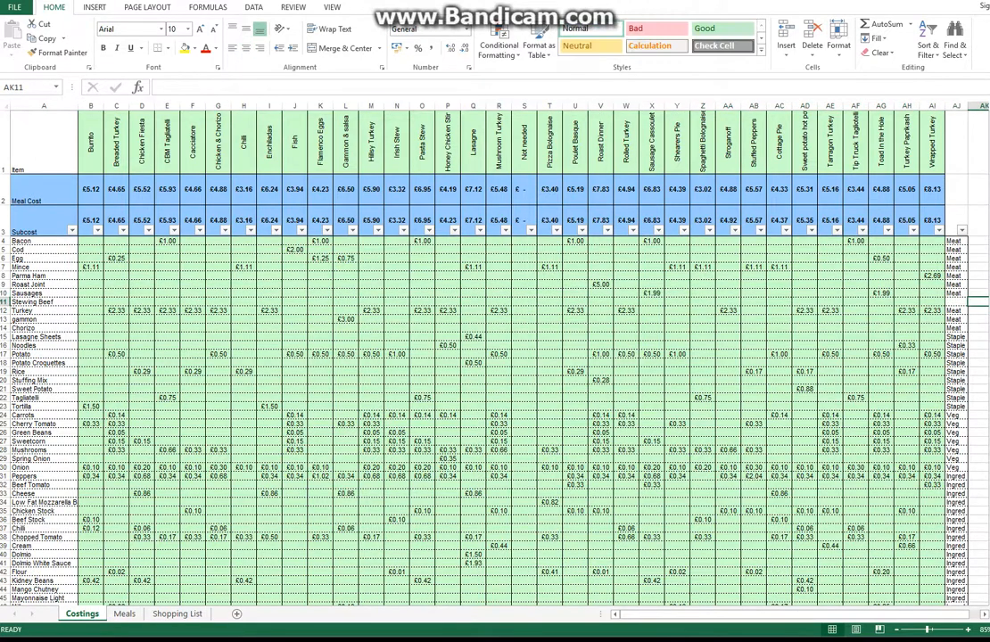
Step: Fill the Sausages row's cost formulas and type down into the Stewing Beef row across all meal columns
{"action": "left_click", "coordinate": [956, 293]}
{"action": "key", "text": "shift+Left"}
{"action": "key", "text": "shift+Left"}
{"action": "key", "text": "shift+Left"}
{"action": "key", "text": "shift+Left"}
{"action": "key", "text": "shift+Left"}
{"action": "key", "text": "shift+Left"}
{"action": "key", "text": "shift+Left"}
{"action": "key", "text": "shift+Left"}
{"action": "key", "text": "shift+Left"}
{"action": "key", "text": "shift+Left"}
{"action": "key", "text": "shift+Left"}
{"action": "key", "text": "shift+Left"}
{"action": "key", "text": "shift+Left"}
{"action": "key", "text": "shift+Left"}
{"action": "key", "text": "shift+Left"}
{"action": "key", "text": "shift+Left"}
{"action": "key", "text": "shift+Left"}
{"action": "key", "text": "shift+Left"}
{"action": "key", "text": "shift+Left"}
{"action": "key", "text": "shift+Left"}
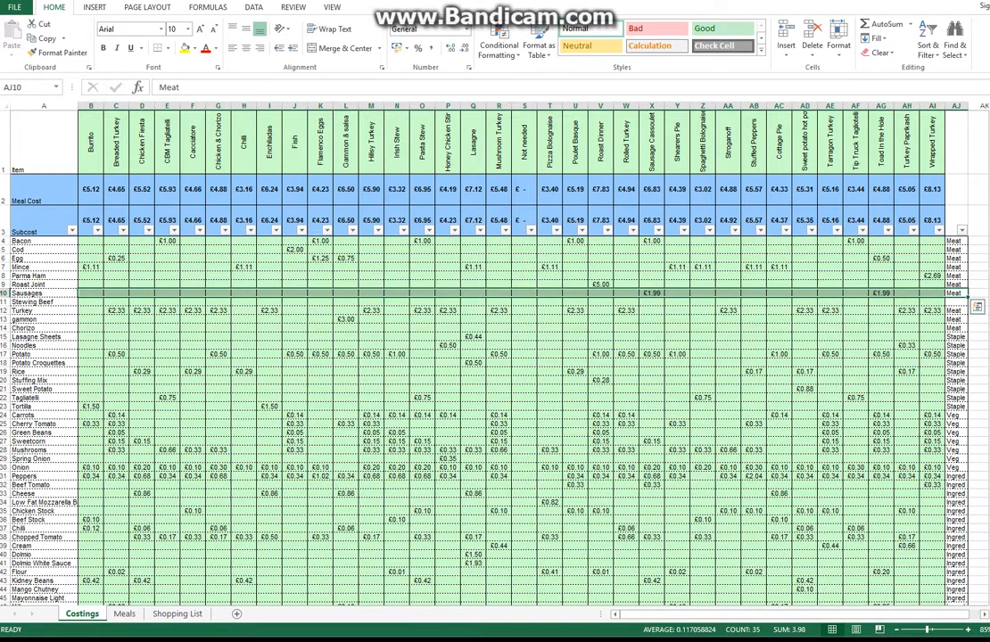
{"action": "left_click_drag", "start_coordinate": [968, 297], "coordinate": [968, 305]}
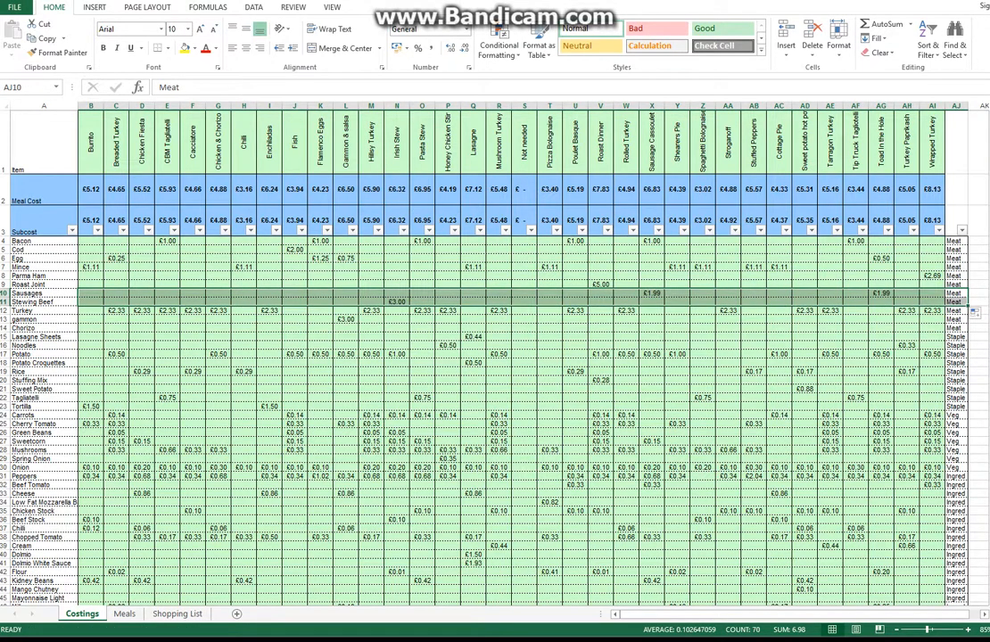
{"action": "left_click", "coordinate": [396, 302]}
{"action": "left_click", "coordinate": [956, 302]}
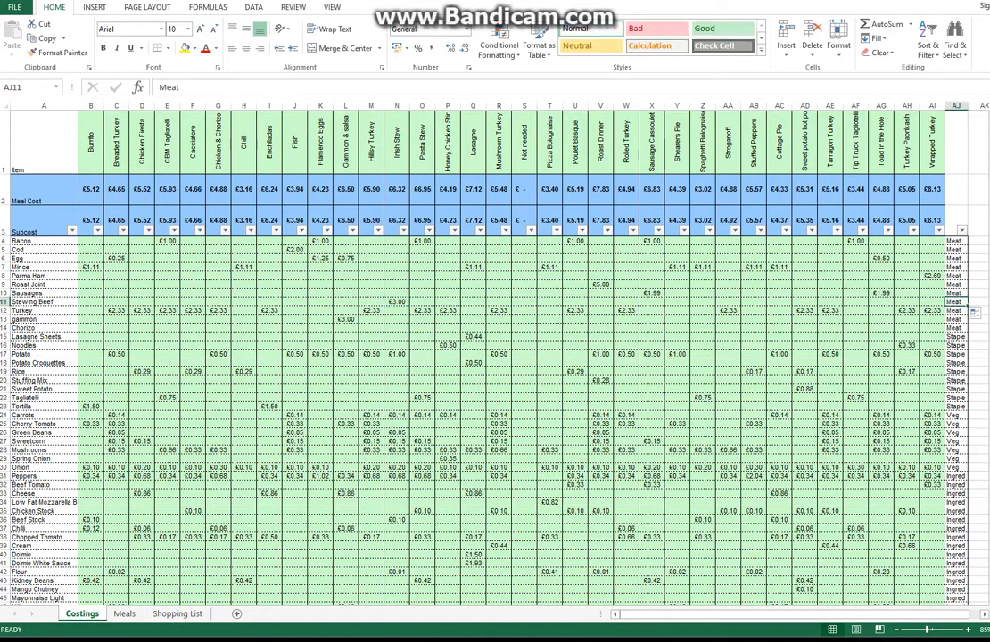
Step: Check the Irish Stew meal cost formula and review the Meal Cost row across all meals
{"action": "left_click", "coordinate": [422, 190]}
{"action": "left_click", "coordinate": [397, 190]}
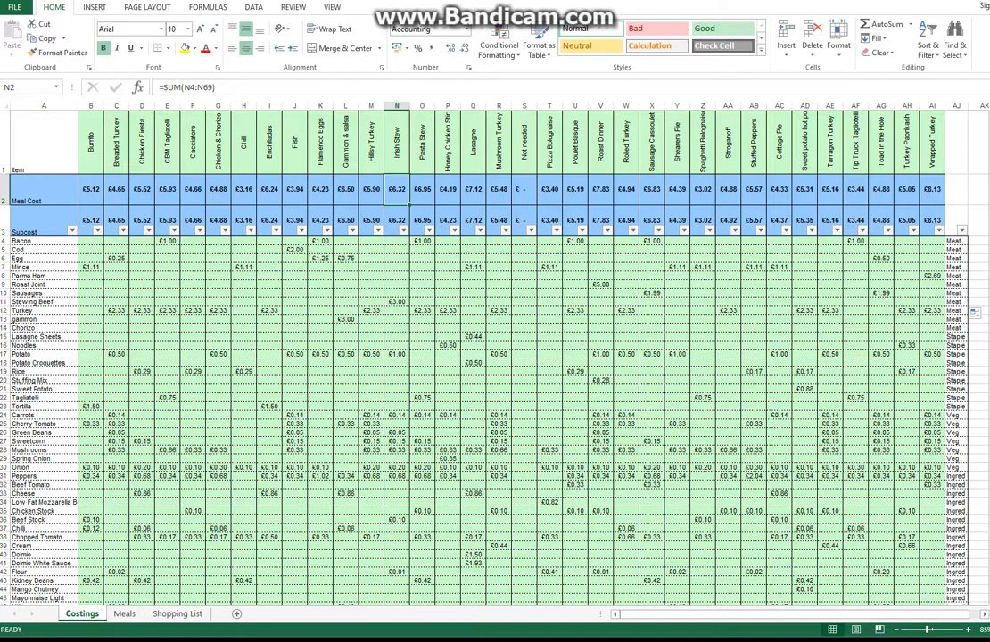
{"action": "left_click_drag", "start_coordinate": [91, 190], "coordinate": [932, 190]}
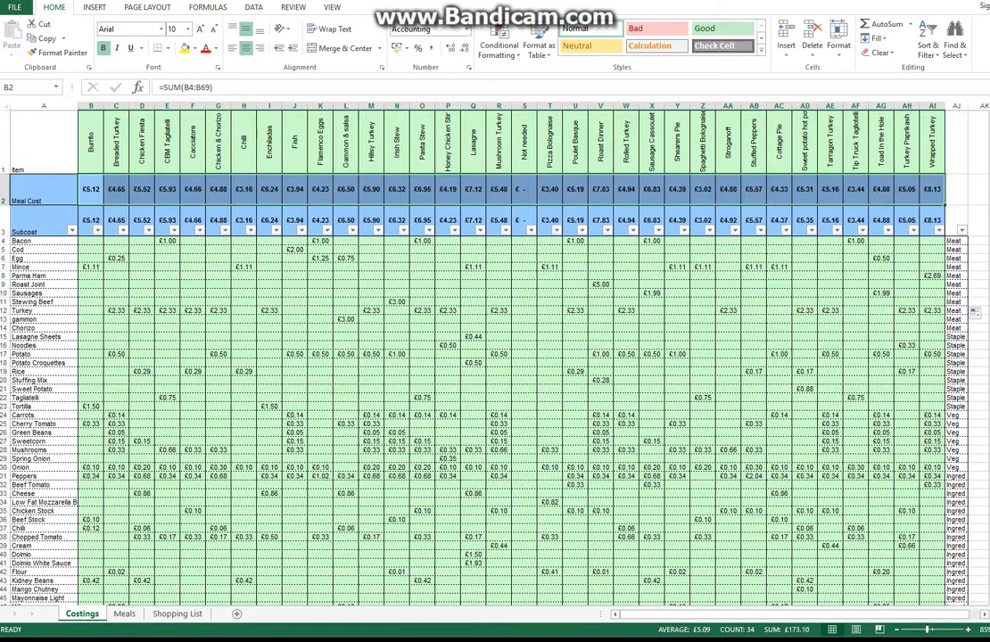
{"action": "left_click", "coordinate": [473, 283]}
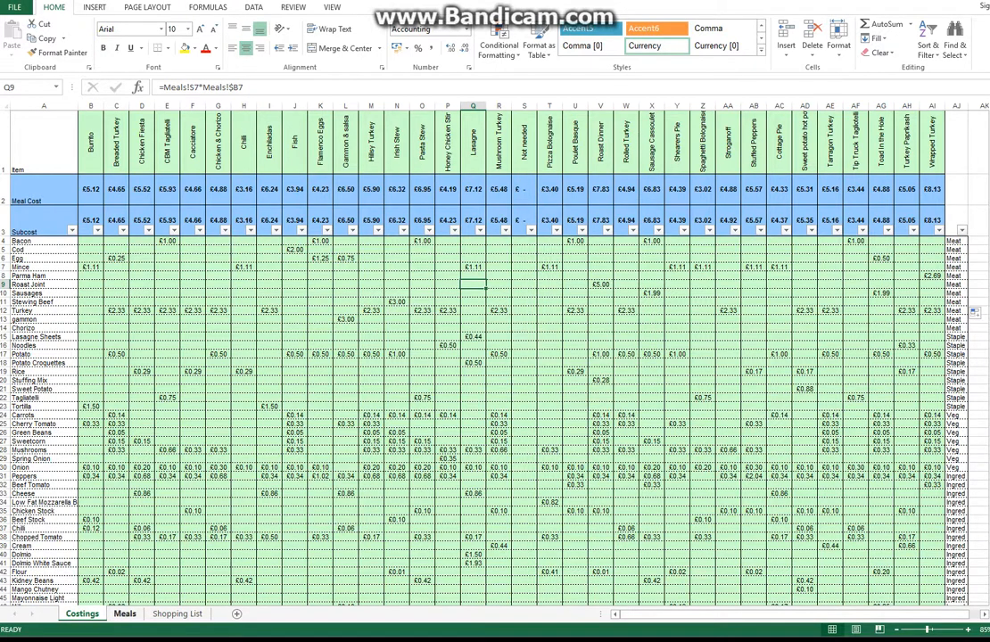
Step: Review the meal headings and ingredient names on the Costings sheet, and the meal quantity grid on the Meals sheet
{"action": "left_click_drag", "start_coordinate": [44, 147], "coordinate": [807, 469]}
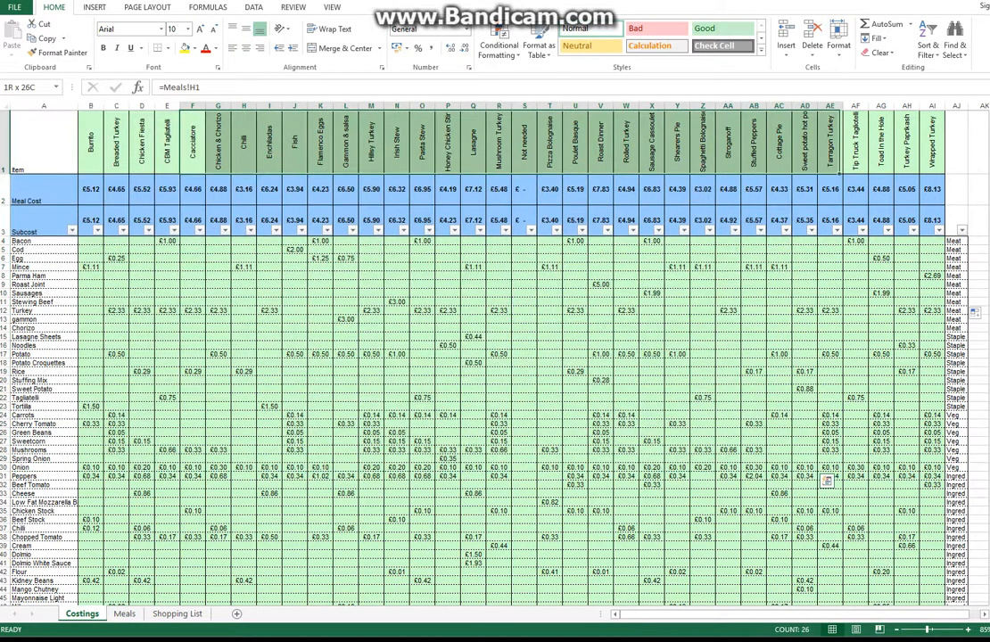
{"action": "left_click_drag", "start_coordinate": [18, 248], "coordinate": [40, 536]}
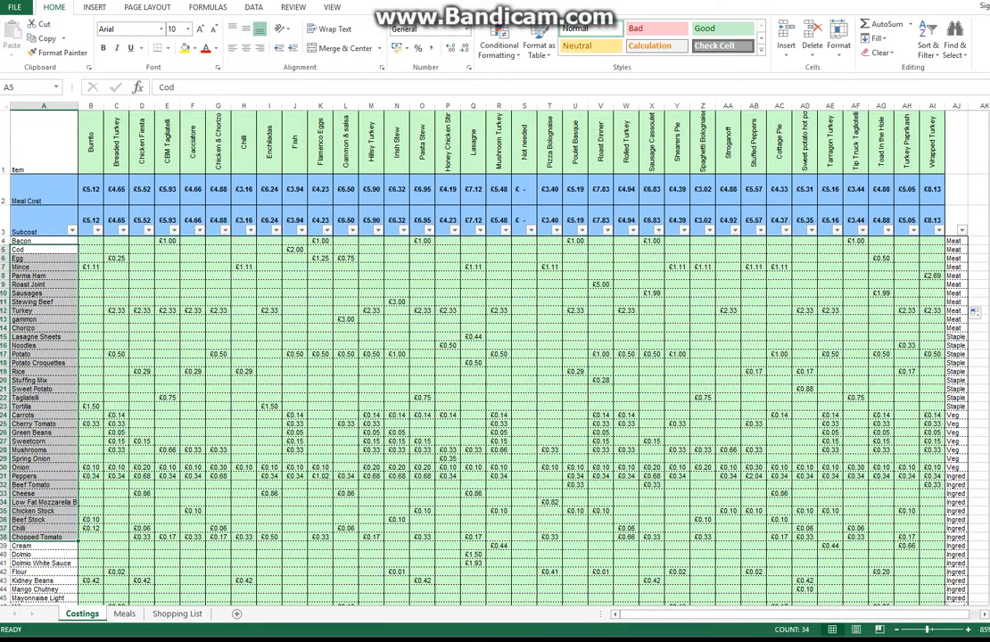
{"action": "left_click", "coordinate": [294, 354]}
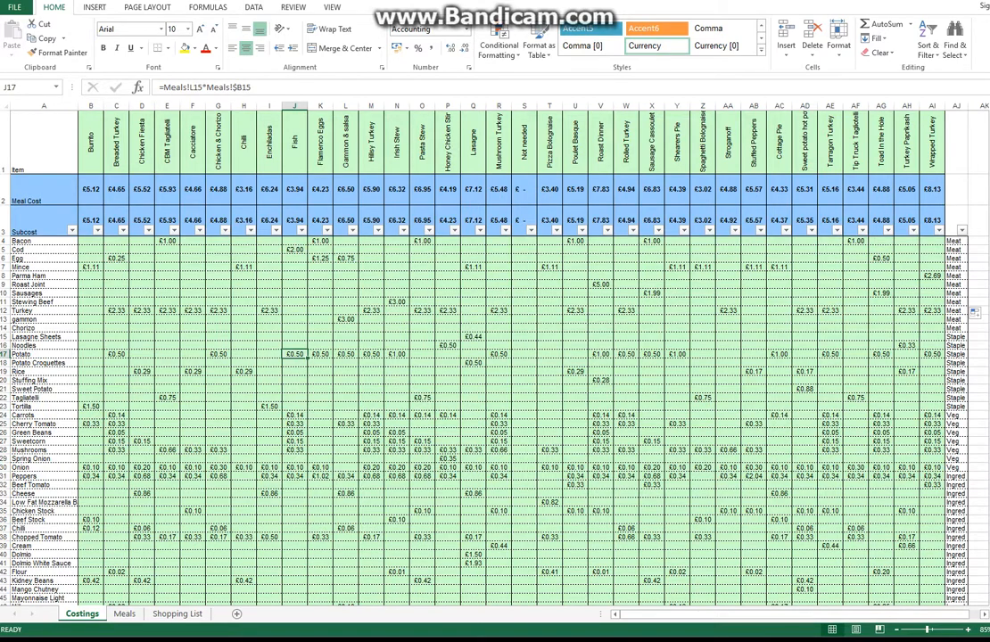
{"action": "key", "text": "ctrl+Page_Down"}
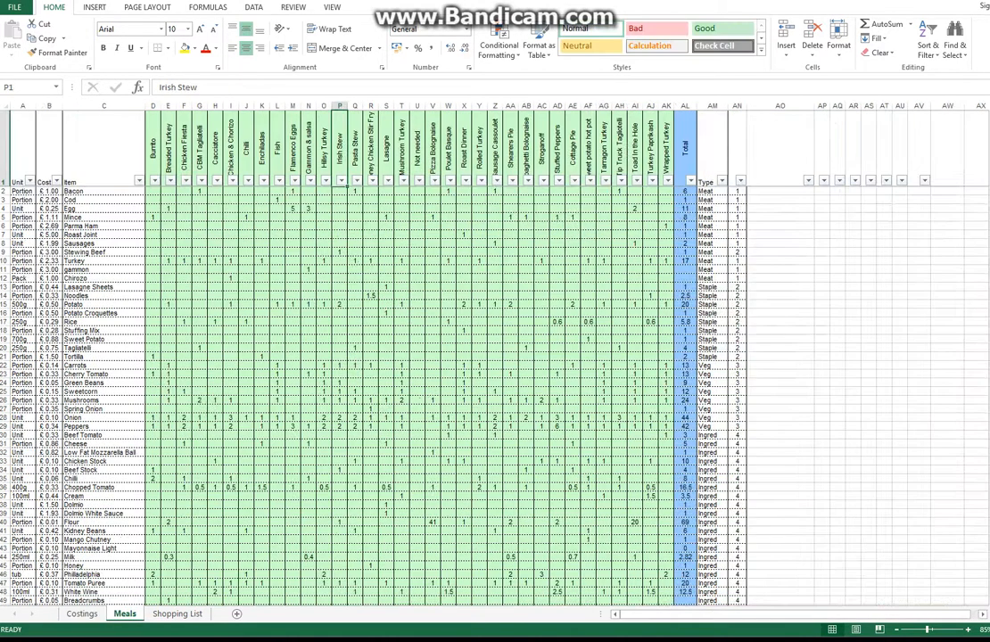
{"action": "mouse_move", "coordinate": [153, 148]}
{"action": "left_mouse_down"}
{"action": "mouse_move", "coordinate": [182, 165]}
{"action": "mouse_move", "coordinate": [535, 183]}
{"action": "mouse_move", "coordinate": [675, 547]}
{"action": "left_mouse_up"}
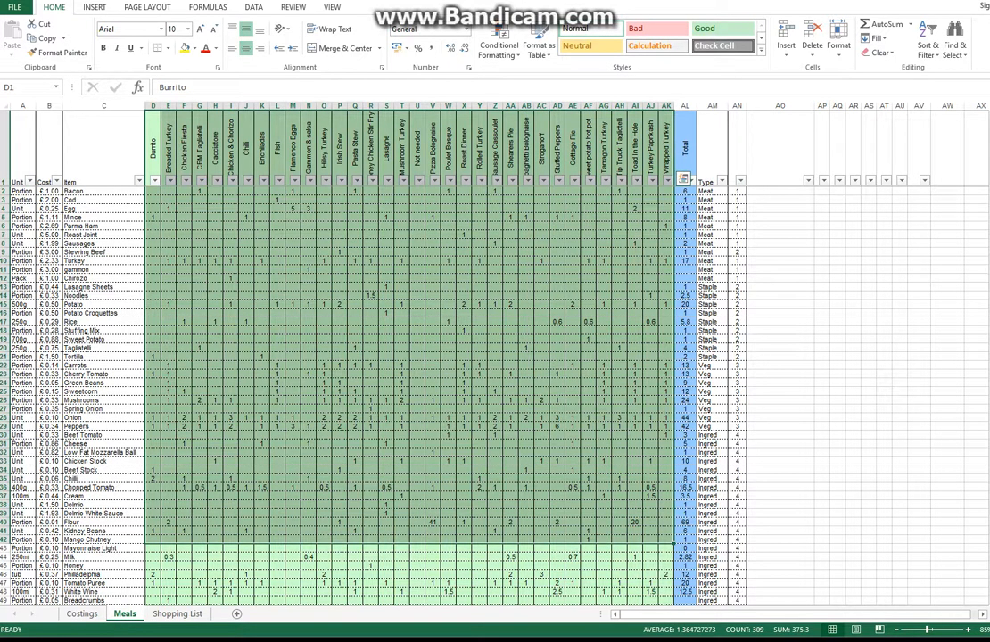
{"action": "key", "text": "ctrl+shift+Page_Up"}
{"action": "left_click", "coordinate": [231, 408]}
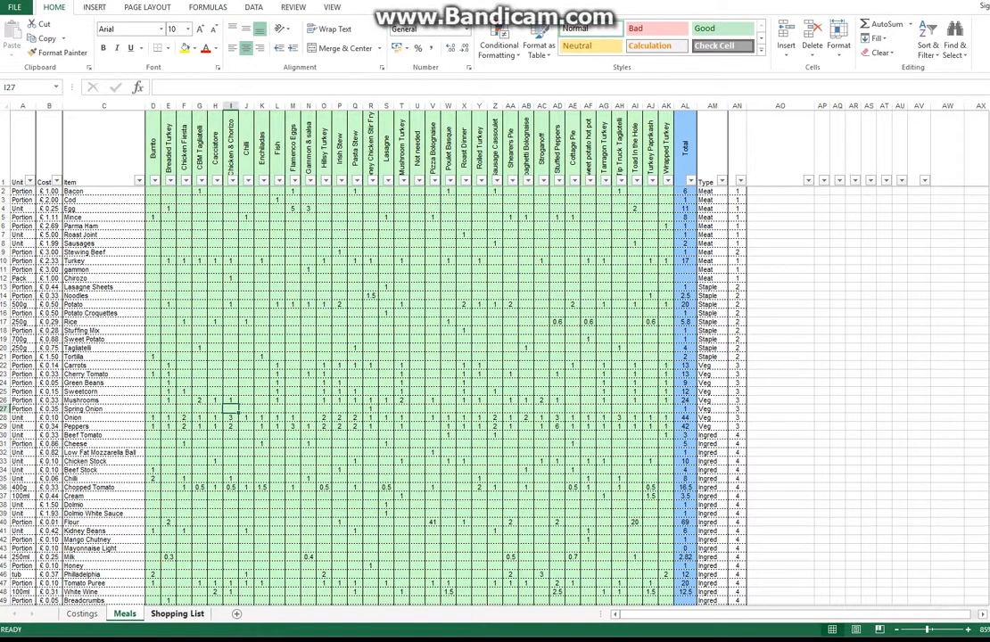
Step: Clear the filter on the Shopping List sheet's Total column and look through the full ingredient list
{"action": "left_click", "coordinate": [177, 613]}
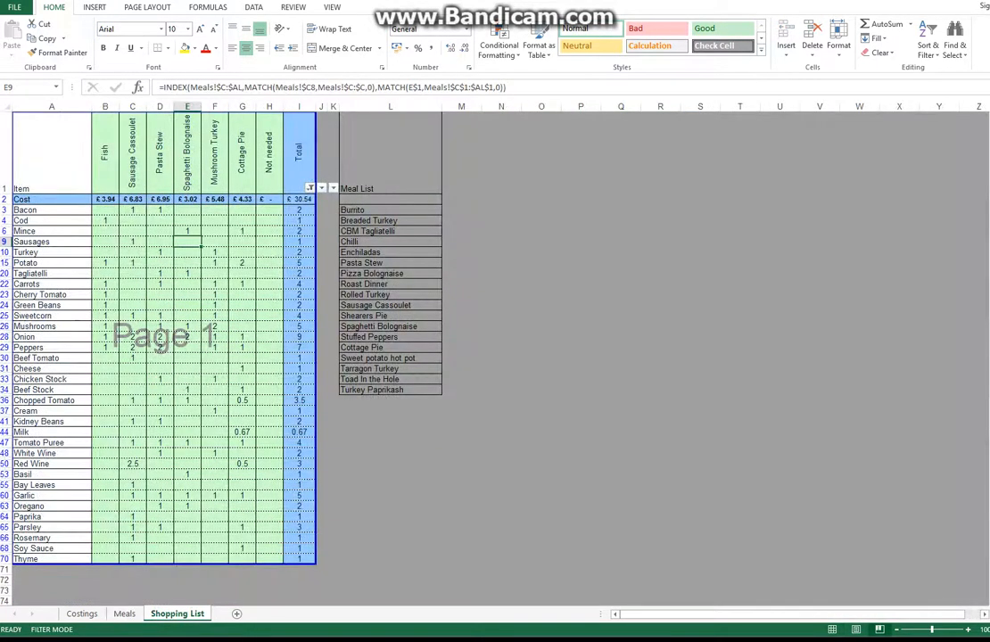
{"action": "left_click", "coordinate": [309, 188]}
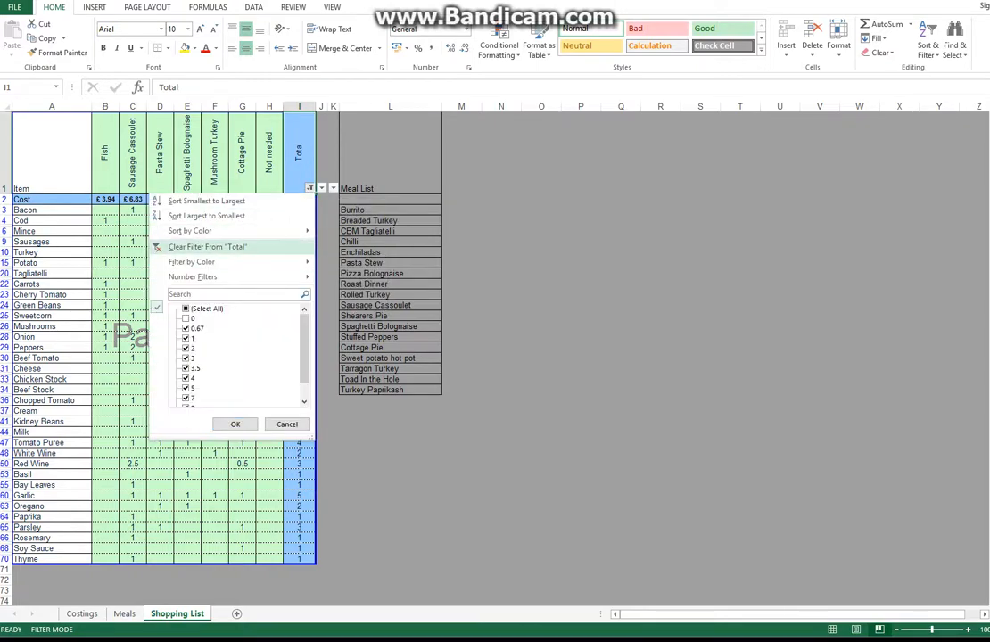
{"action": "left_click", "coordinate": [207, 246]}
{"action": "left_click", "coordinate": [214, 253]}
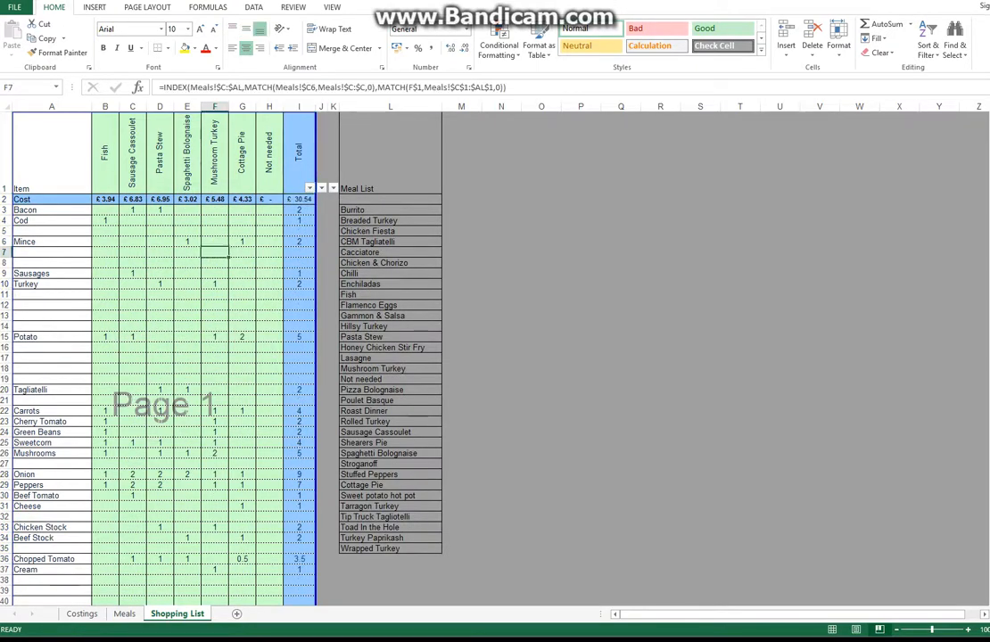
{"action": "scroll", "coordinate": [214, 252], "scroll_direction": "down", "scroll_amount": 16}
{"action": "scroll", "coordinate": [214, 253], "scroll_direction": "up", "scroll_amount": 3}
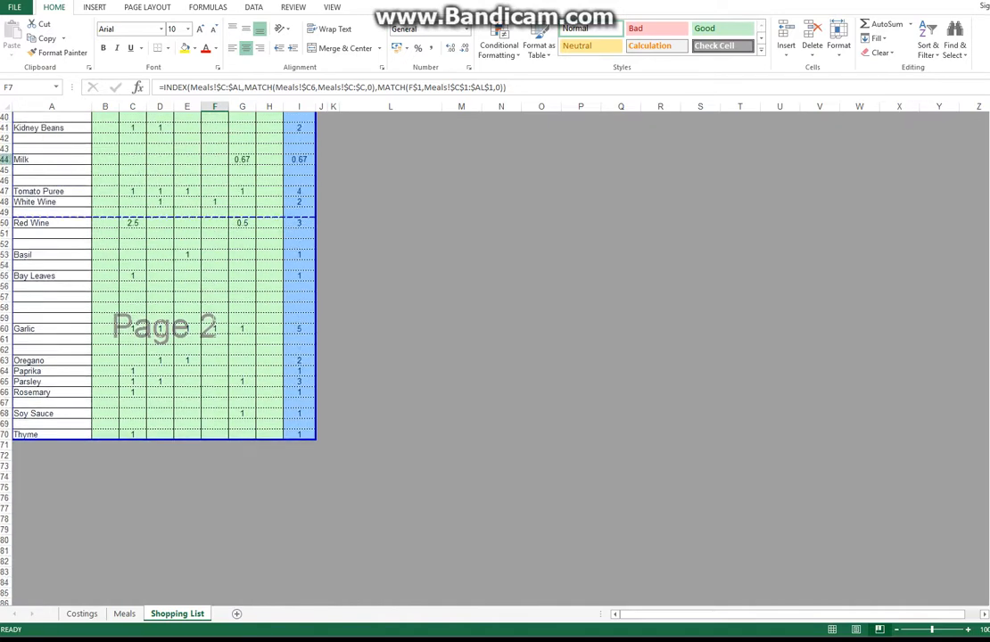
{"action": "scroll", "coordinate": [214, 252], "scroll_direction": "up", "scroll_amount": 13}
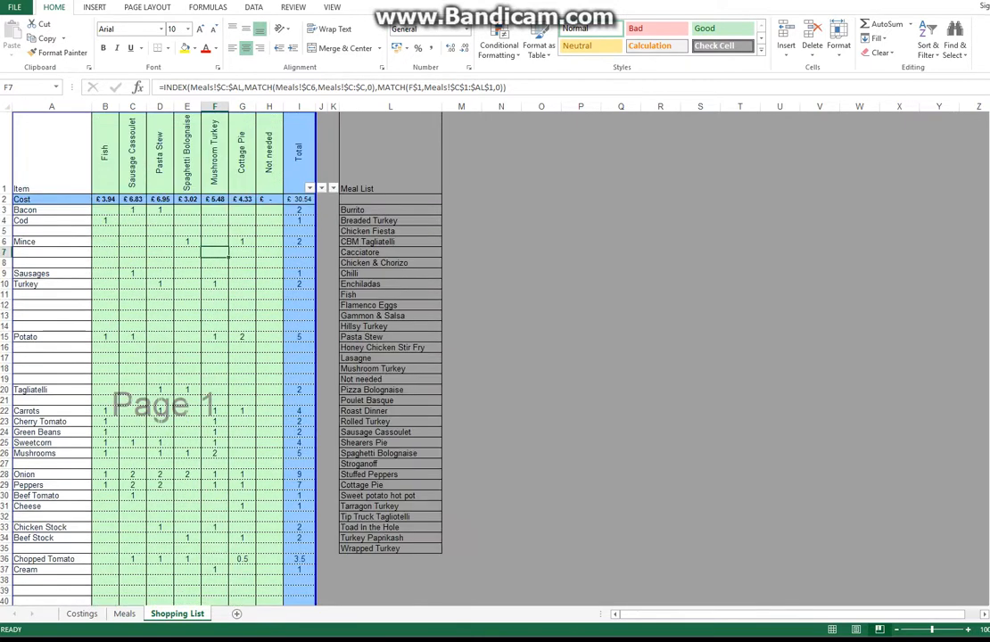
Step: Fill the Shopping List's Cod row formulas, from Item through Total, down to row 71 and check the row below Sausages
{"action": "left_click", "coordinate": [52, 221]}
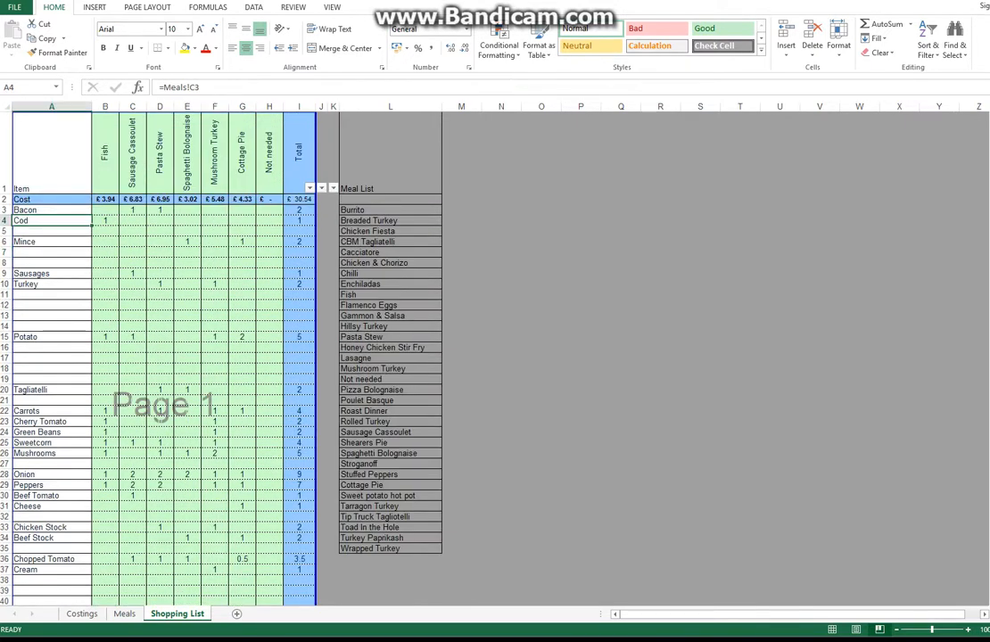
{"action": "left_click_drag", "start_coordinate": [51, 220], "coordinate": [298, 220]}
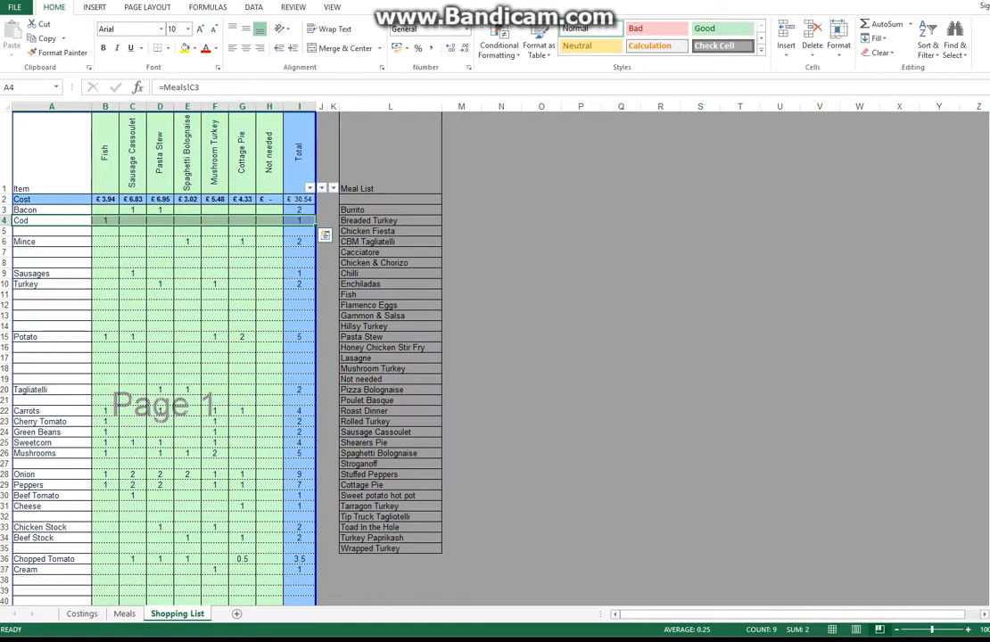
{"action": "mouse_move", "coordinate": [315, 225]}
{"action": "left_mouse_down"}
{"action": "mouse_move", "coordinate": [316, 597]}
{"action": "mouse_move", "coordinate": [317, 105]}
{"action": "mouse_move", "coordinate": [324, 234]}
{"action": "left_mouse_up"}
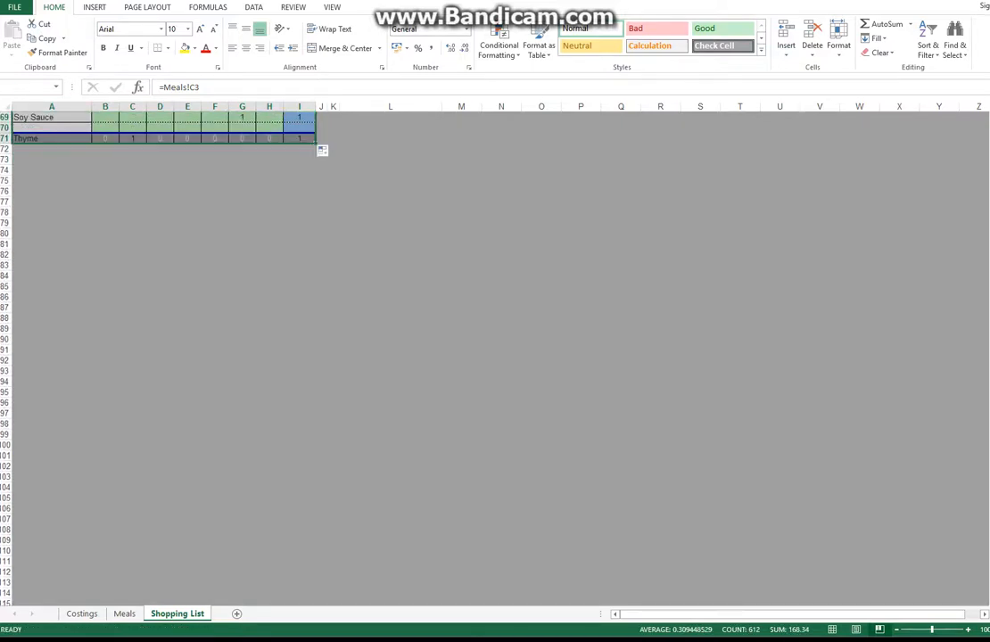
{"action": "scroll", "coordinate": [357, 357], "scroll_direction": "up", "scroll_amount": 20}
{"action": "scroll", "coordinate": [357, 357], "scroll_direction": "down", "scroll_amount": 6}
{"action": "scroll", "coordinate": [215, 401], "scroll_direction": "down", "scroll_amount": 6}
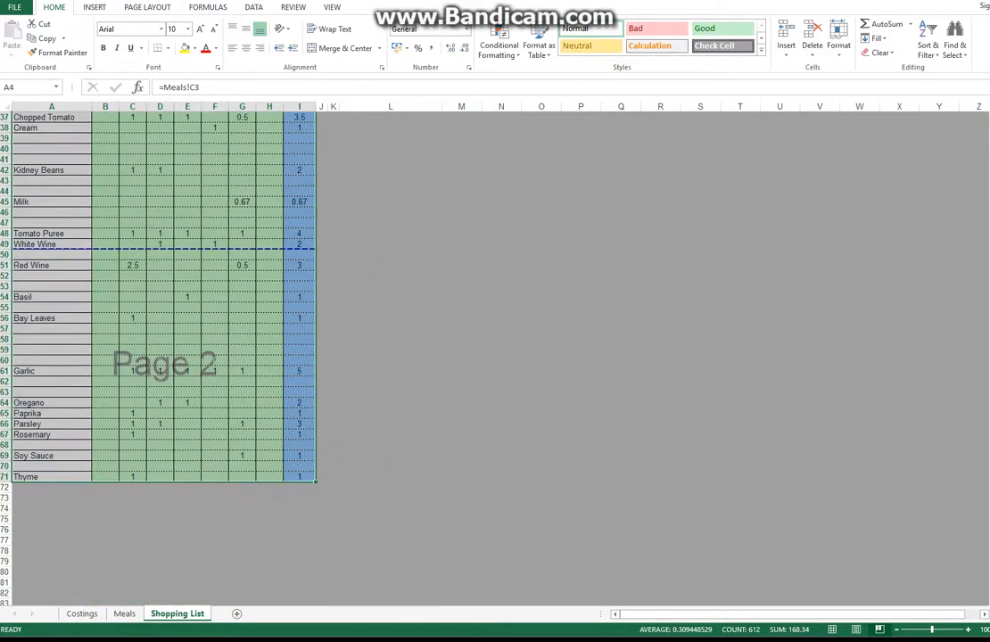
{"action": "left_click", "coordinate": [215, 445]}
{"action": "scroll", "coordinate": [215, 401], "scroll_direction": "up", "scroll_amount": 12}
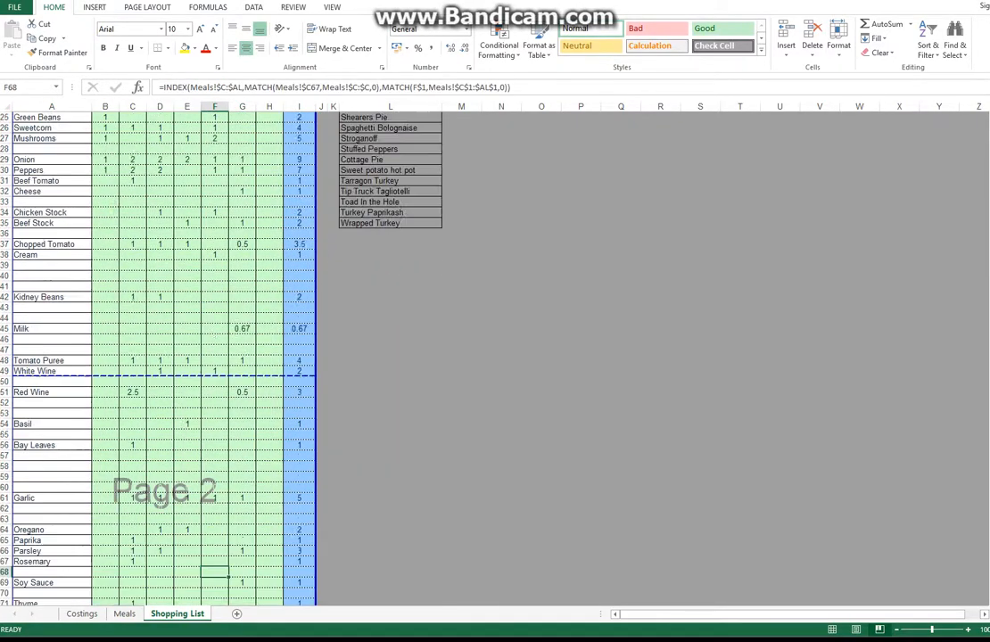
{"action": "left_click", "coordinate": [52, 274]}
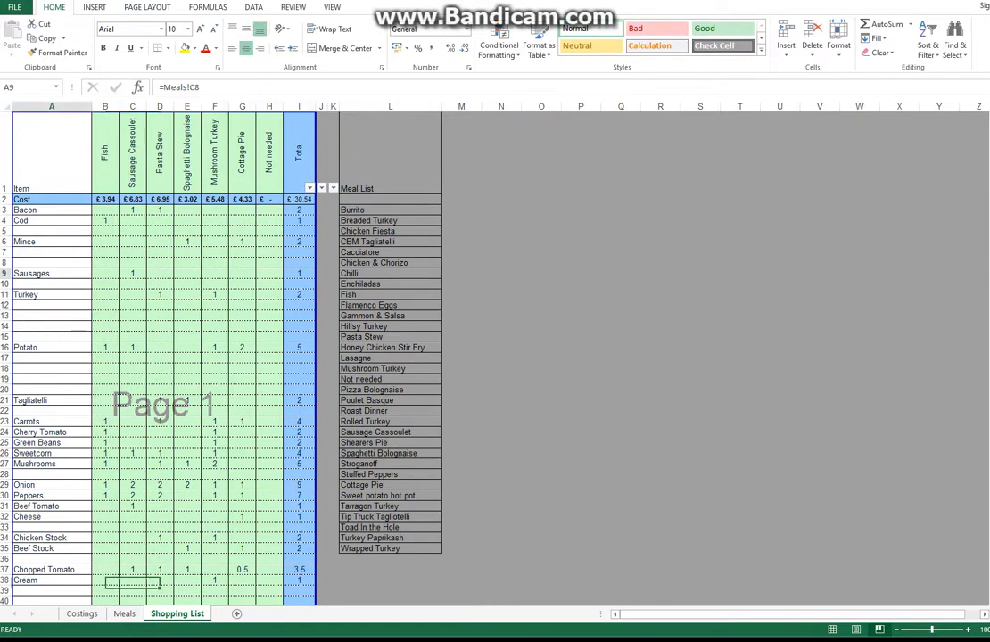
{"action": "left_click", "coordinate": [51, 284]}
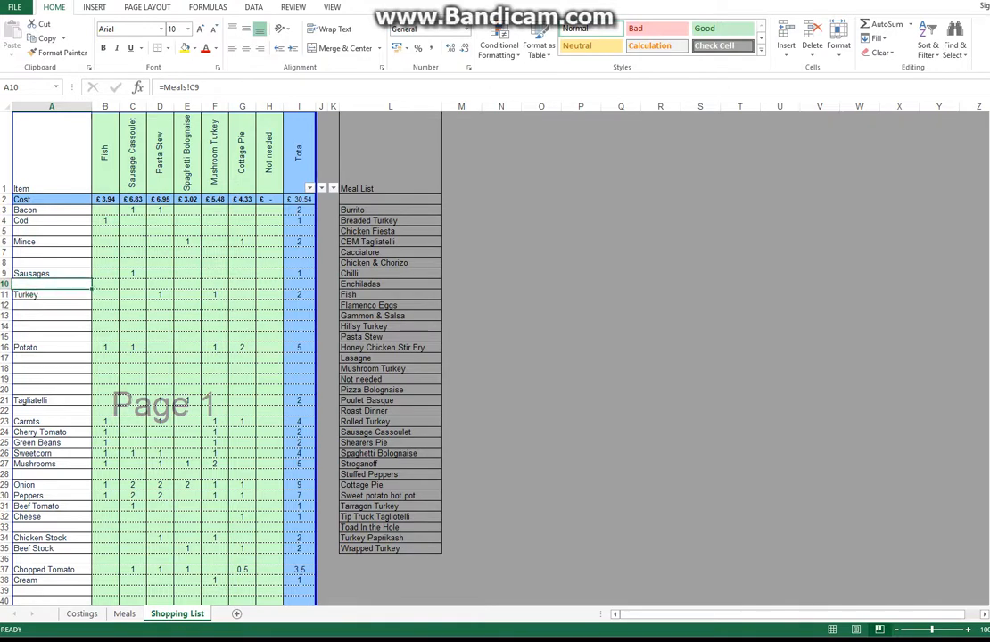
Step: Insert a cell above Pasta Stew in the Meal List, shifting cells down, and enter Irish Stew in it
{"action": "left_click", "coordinate": [390, 242]}
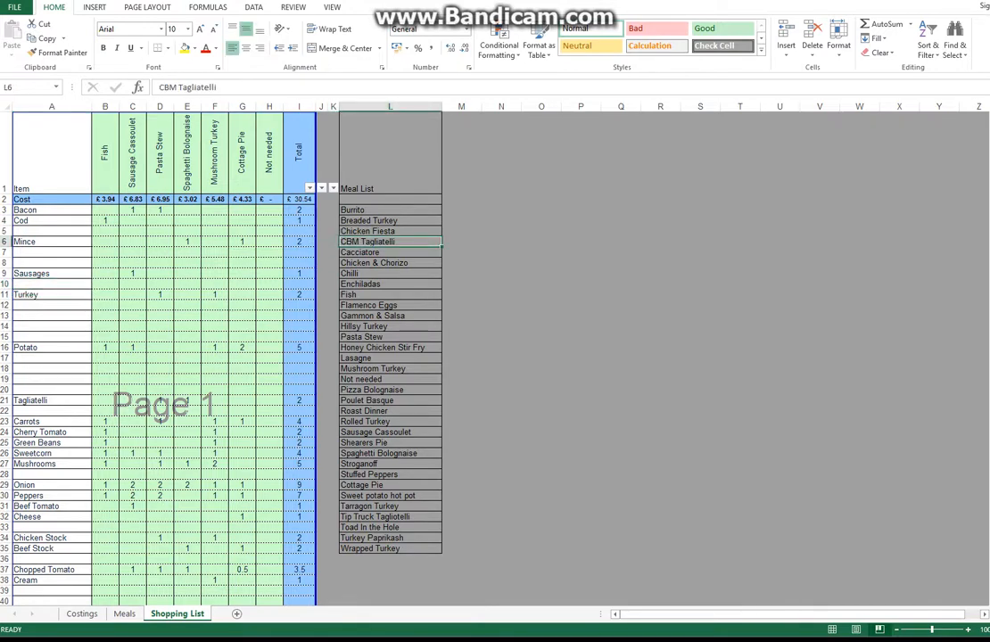
{"action": "left_click", "coordinate": [375, 337]}
{"action": "right_click", "coordinate": [385, 337]}
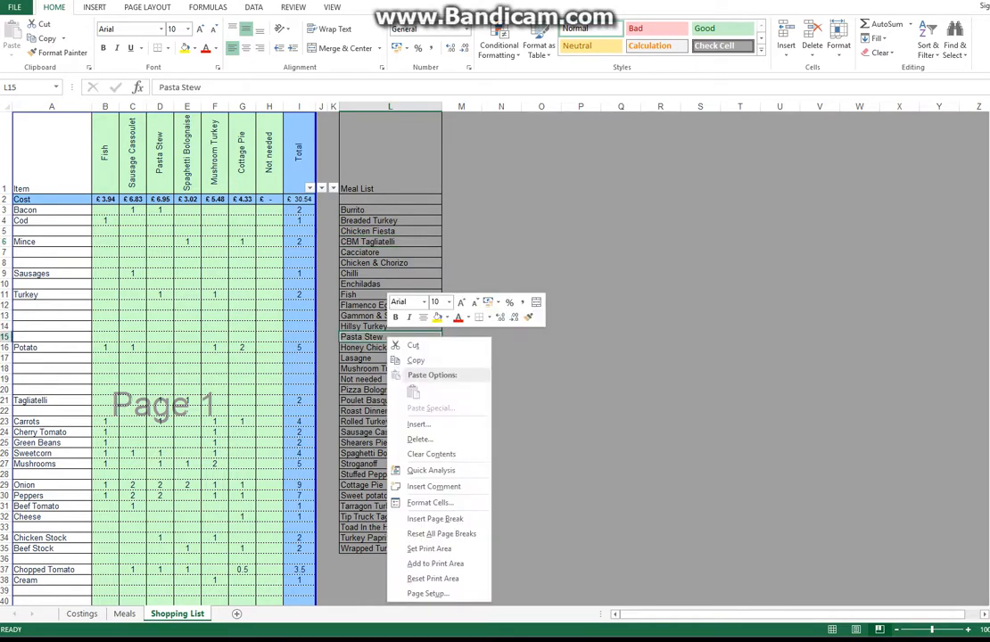
{"action": "left_click", "coordinate": [418, 425]}
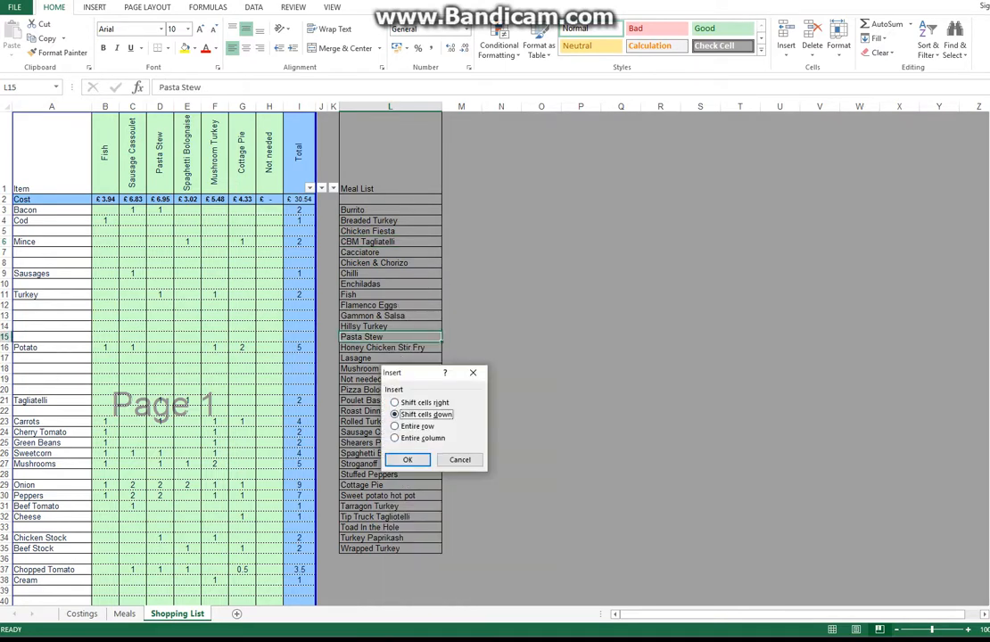
{"action": "key", "text": "Return"}
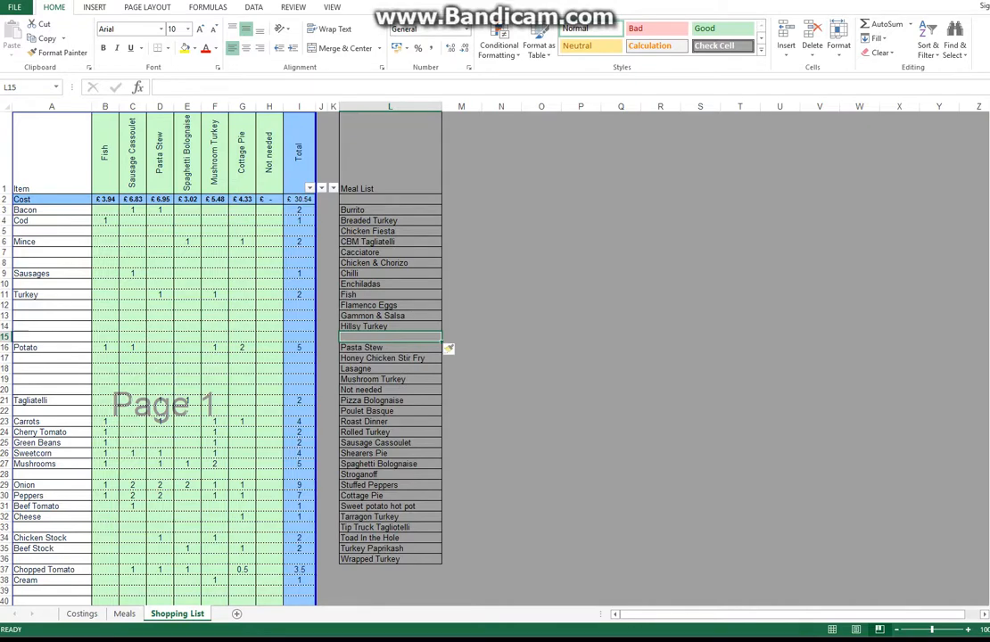
{"action": "type", "text": "Irish Stew"}
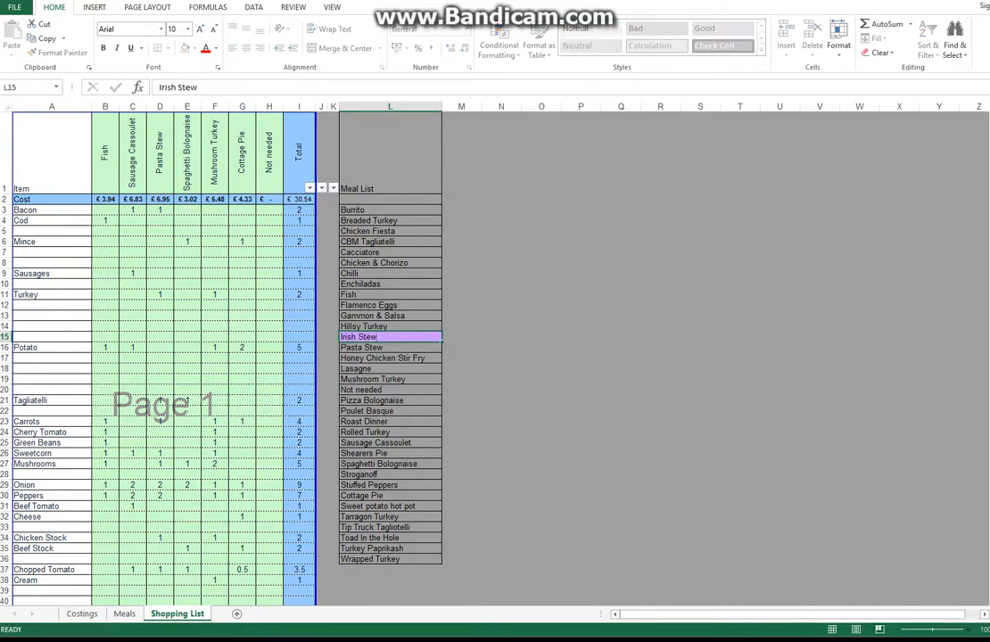
{"action": "key", "text": "Return"}
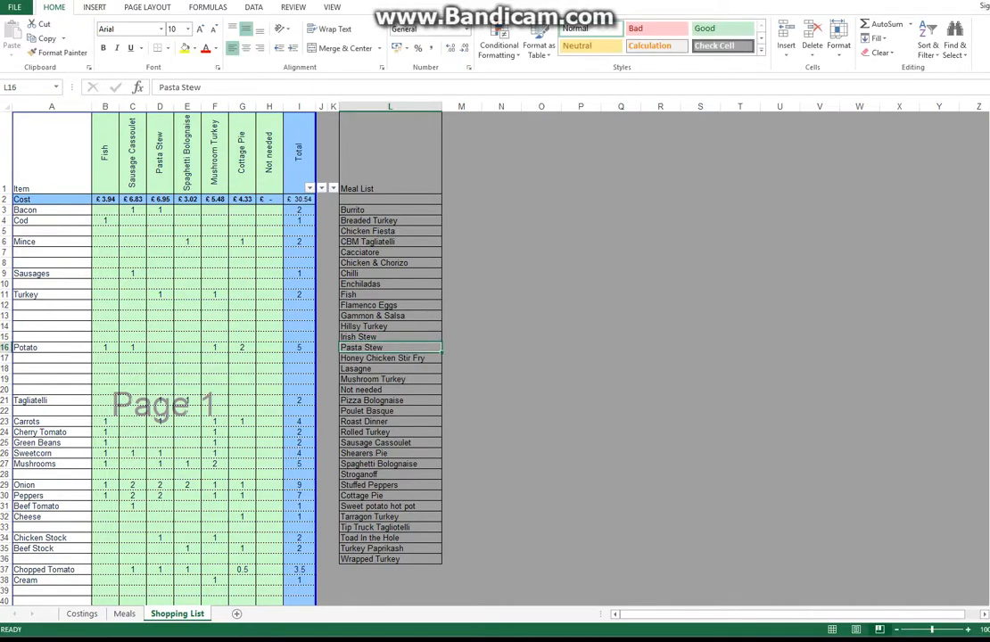
{"action": "key", "text": "Up"}
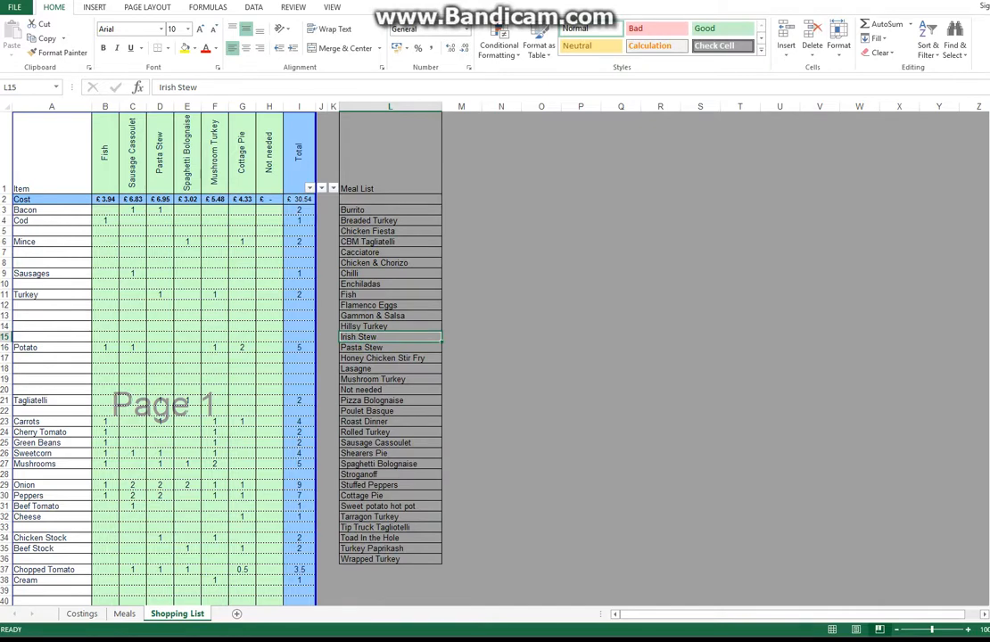
Step: Check the meal choices offered in the Shopping List's first meal heading and the meal headings on the Meals sheet
{"action": "left_click", "coordinate": [105, 152]}
{"action": "left_click", "coordinate": [124, 188]}
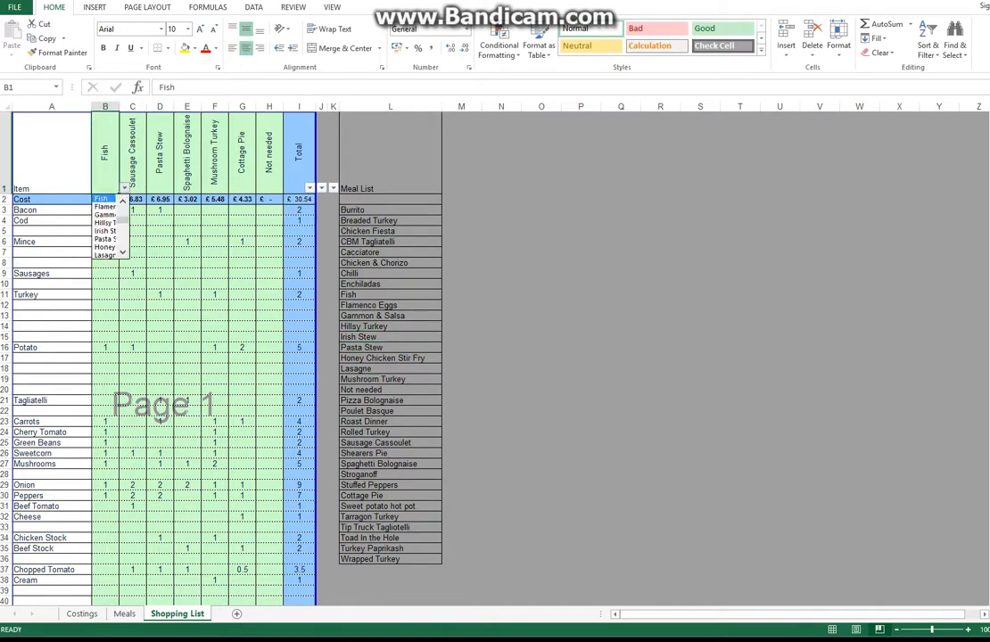
{"action": "left_click_drag", "start_coordinate": [123, 219], "coordinate": [123, 242]}
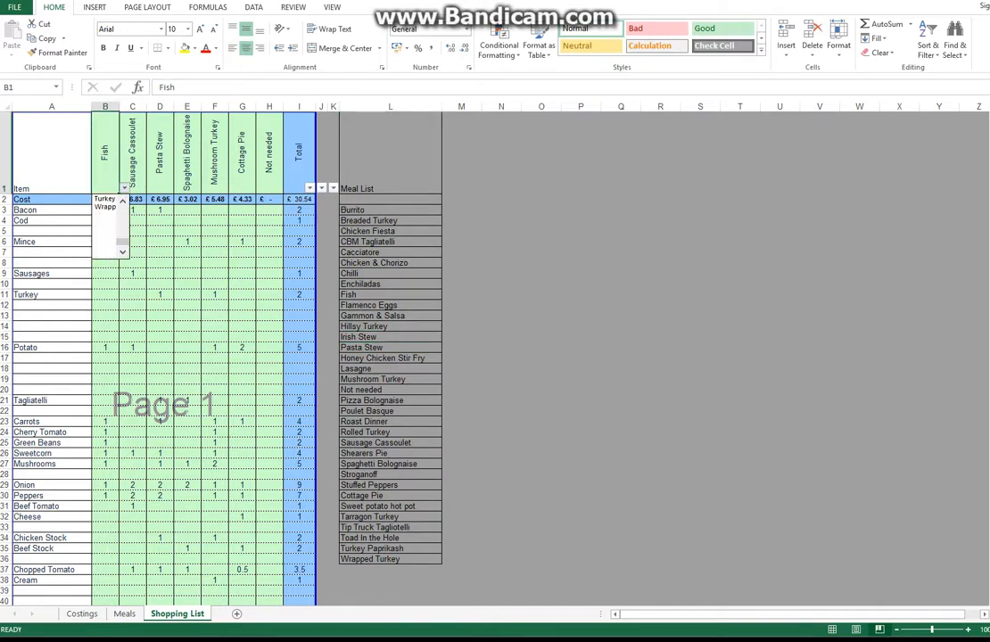
{"action": "key", "text": "Escape"}
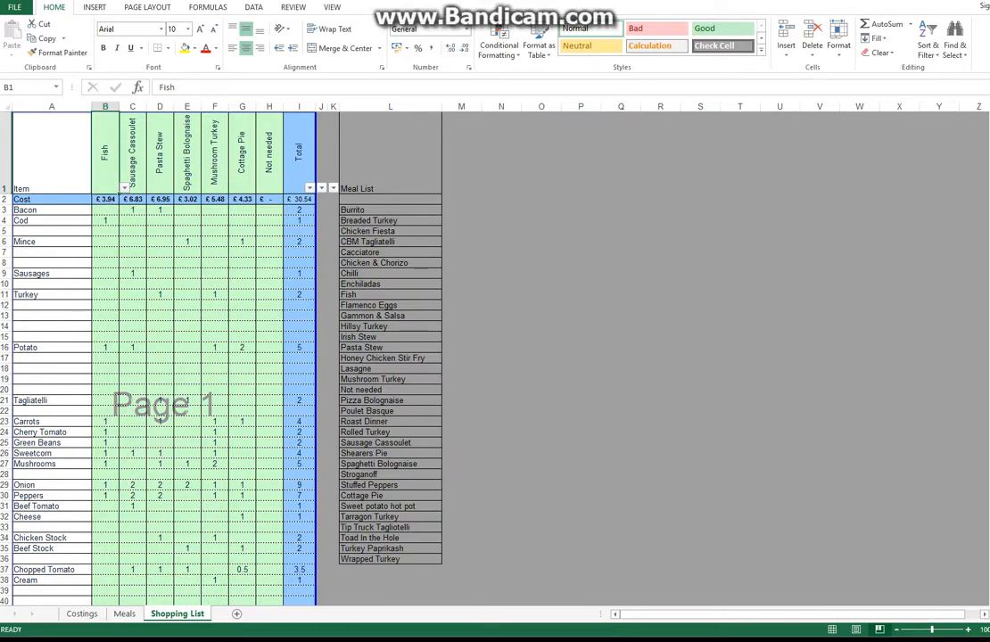
{"action": "left_click", "coordinate": [124, 613]}
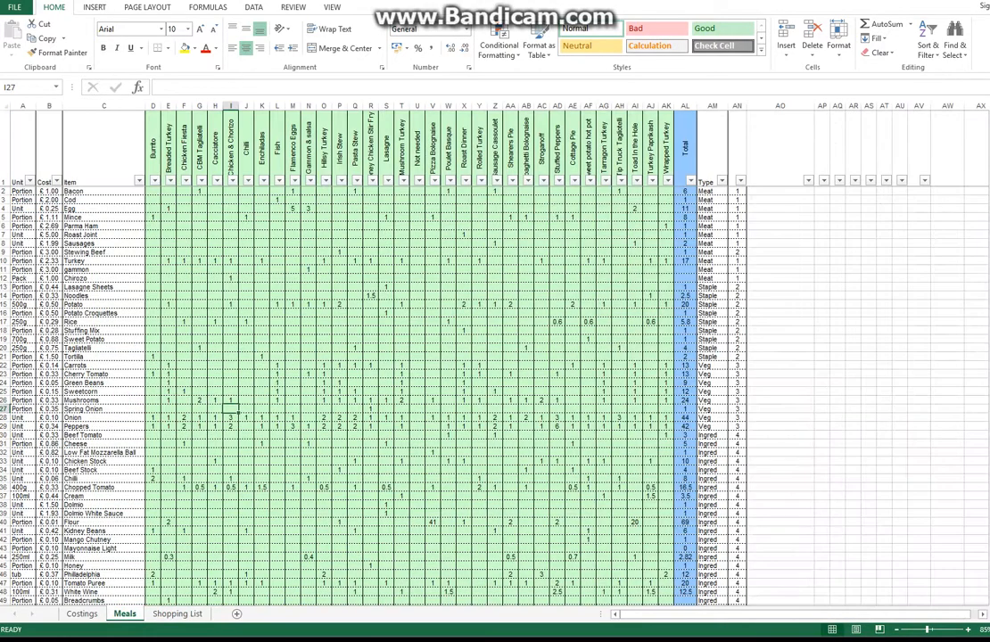
{"action": "left_click_drag", "start_coordinate": [153, 143], "coordinate": [666, 143]}
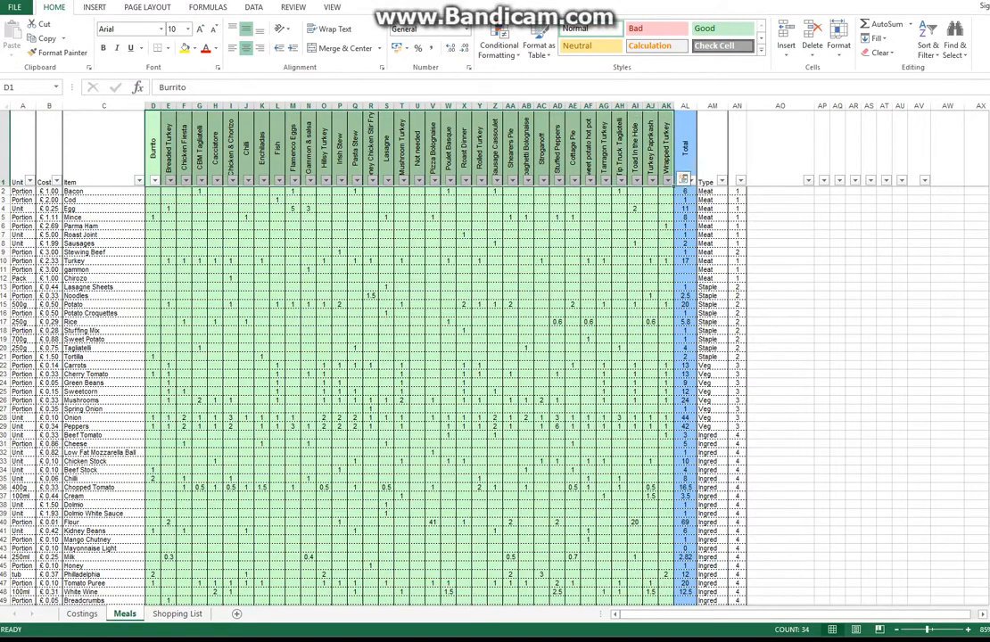
{"action": "key", "text": "ctrl+Page_Down"}
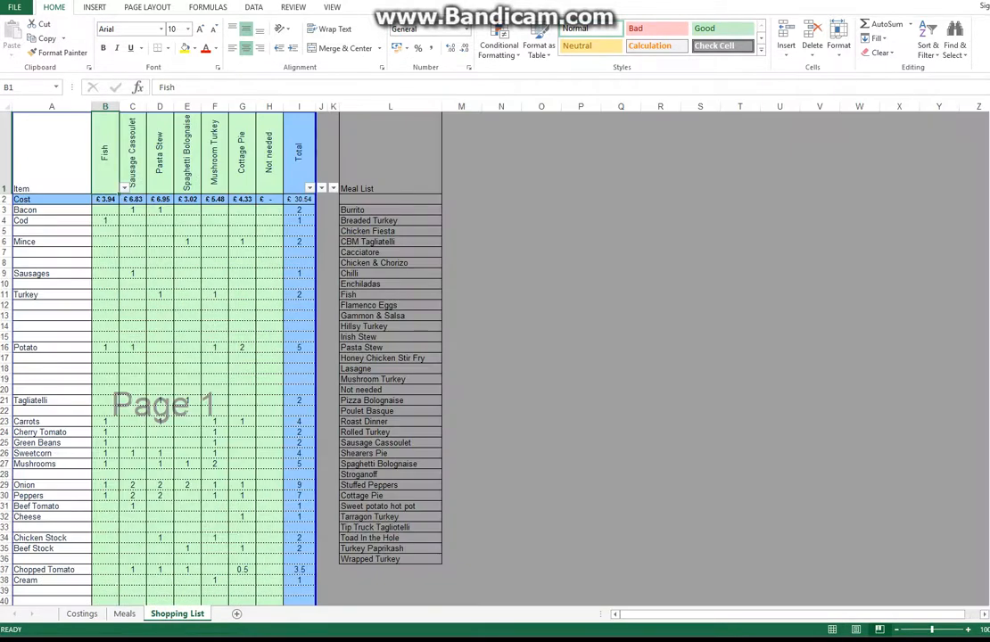
{"action": "left_click", "coordinate": [160, 283]}
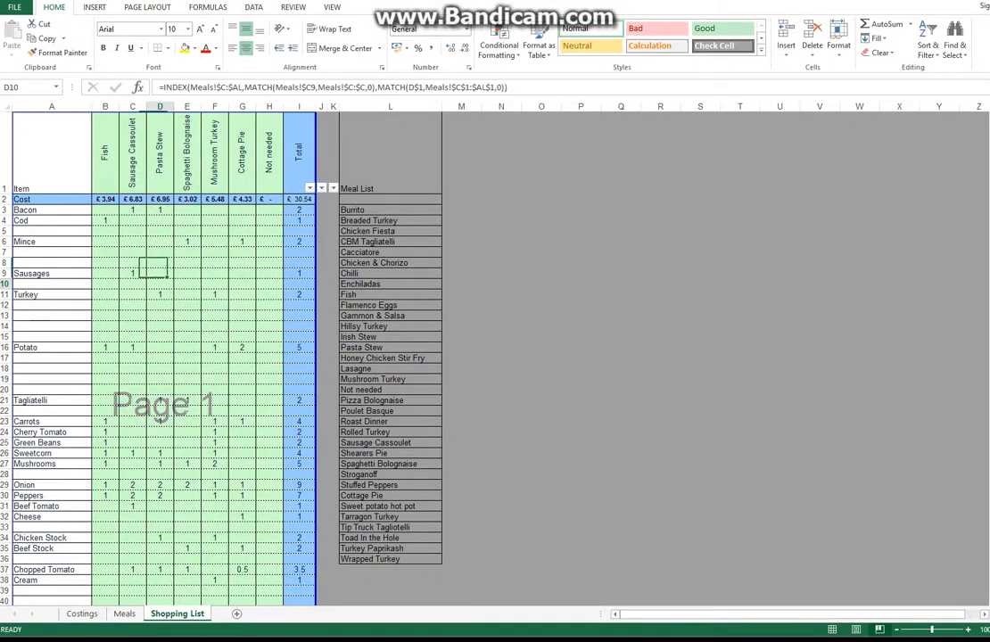
Step: Set all seven meal headings on the Shopping List sheet to Not needed by filling from the last heading
{"action": "left_click", "coordinate": [105, 152]}
{"action": "left_click", "coordinate": [269, 151]}
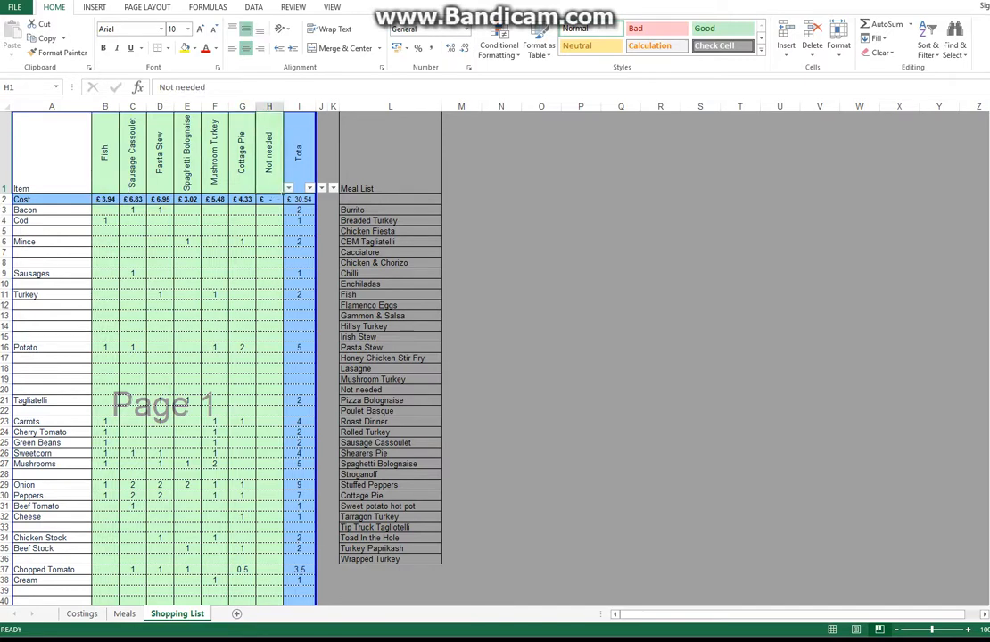
{"action": "left_click_drag", "start_coordinate": [284, 194], "coordinate": [100, 187]}
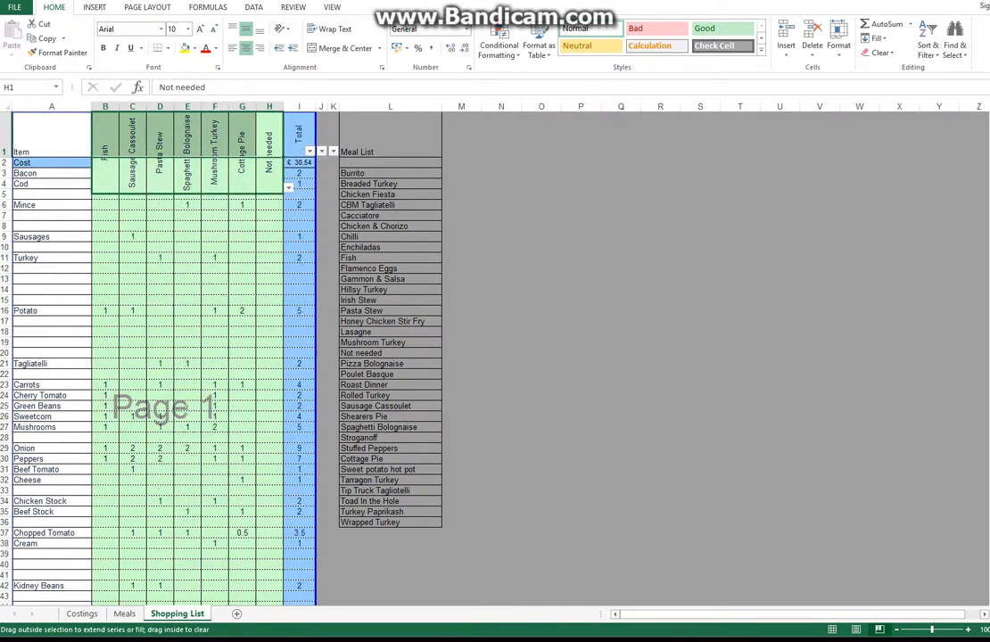
{"action": "left_click", "coordinate": [269, 135]}
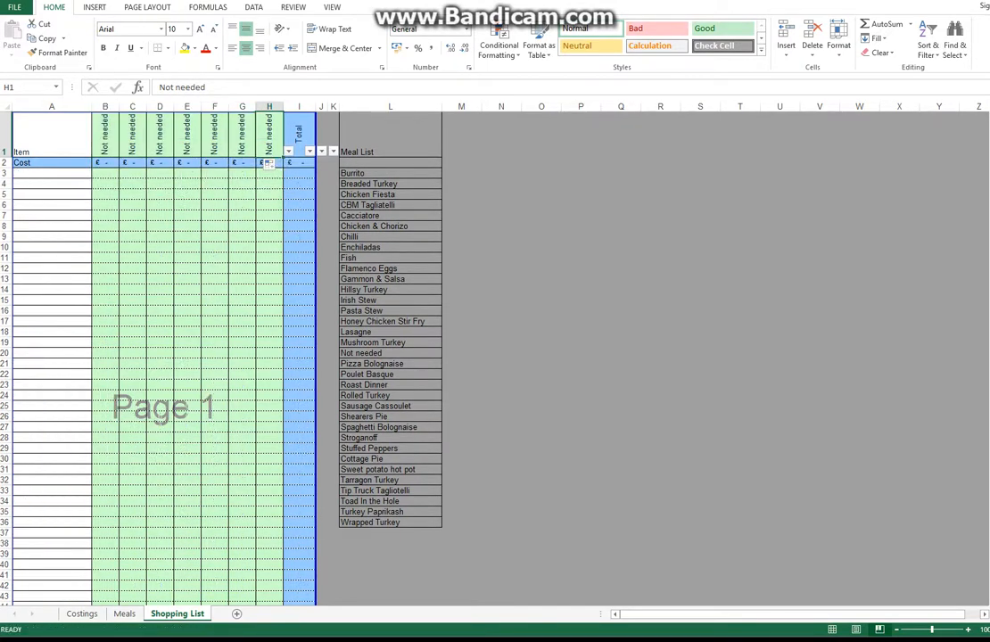
Step: Check the Not needed heading on the Meals sheet, then return to the Shopping List sheet
{"action": "left_click", "coordinate": [124, 613]}
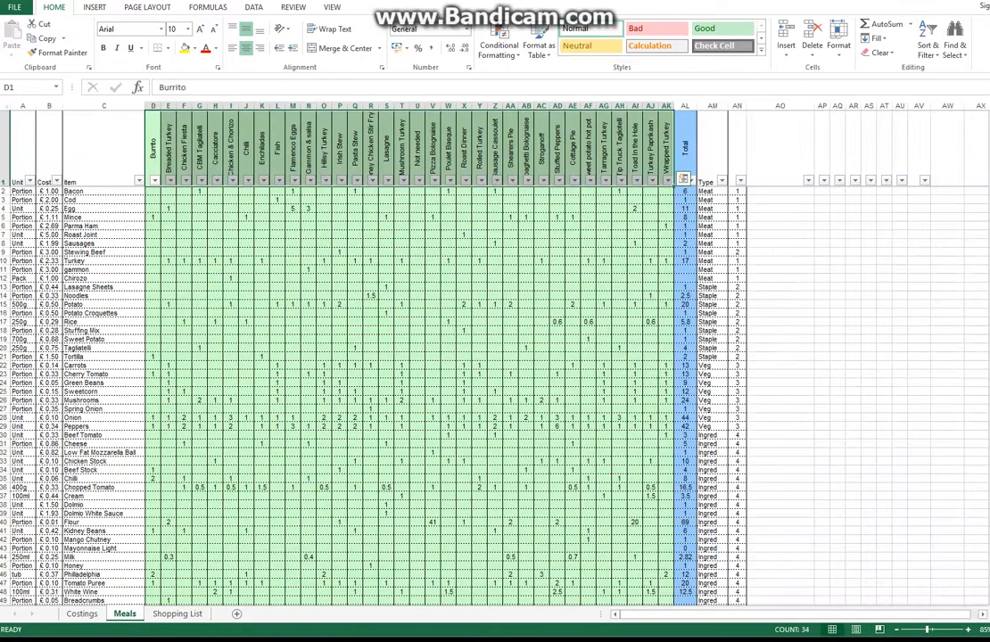
{"action": "left_click", "coordinate": [417, 145]}
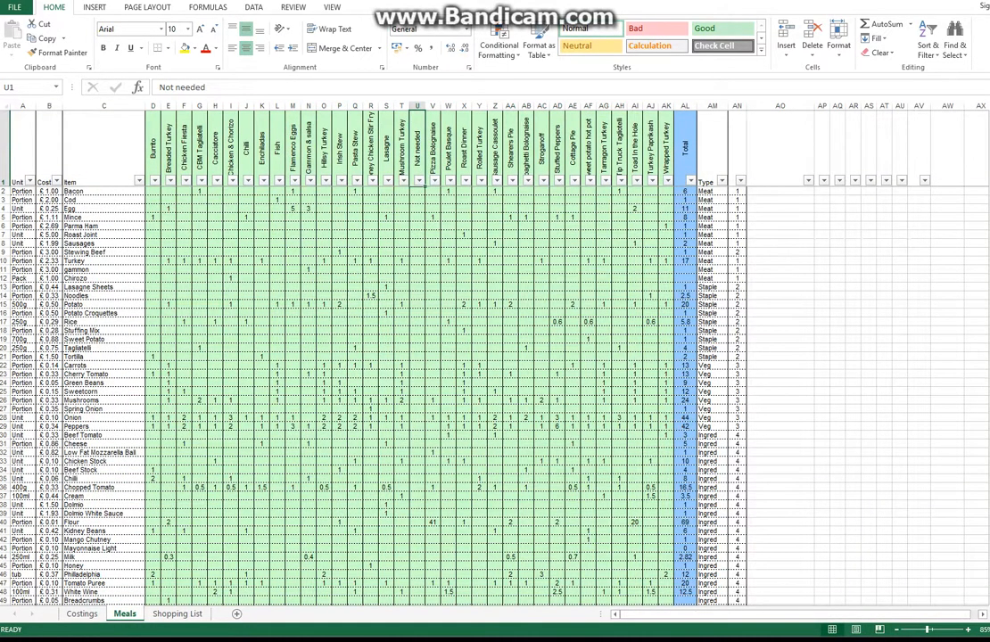
{"action": "left_click", "coordinate": [177, 613]}
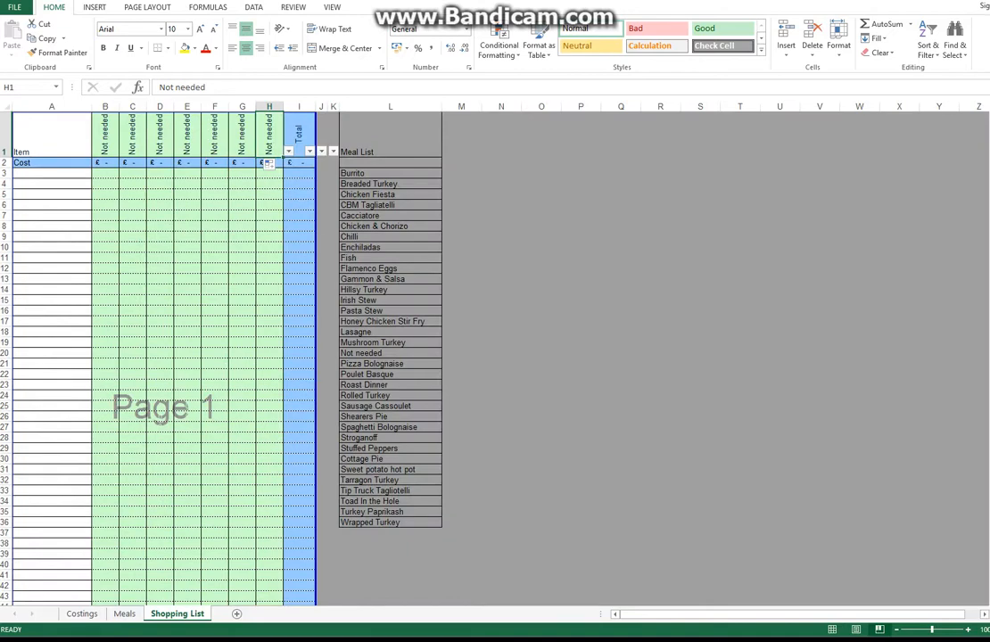
Step: Set the first meal heading on the Shopping List to Irish Stew
{"action": "left_click", "coordinate": [105, 133]}
{"action": "left_click", "coordinate": [123, 151]}
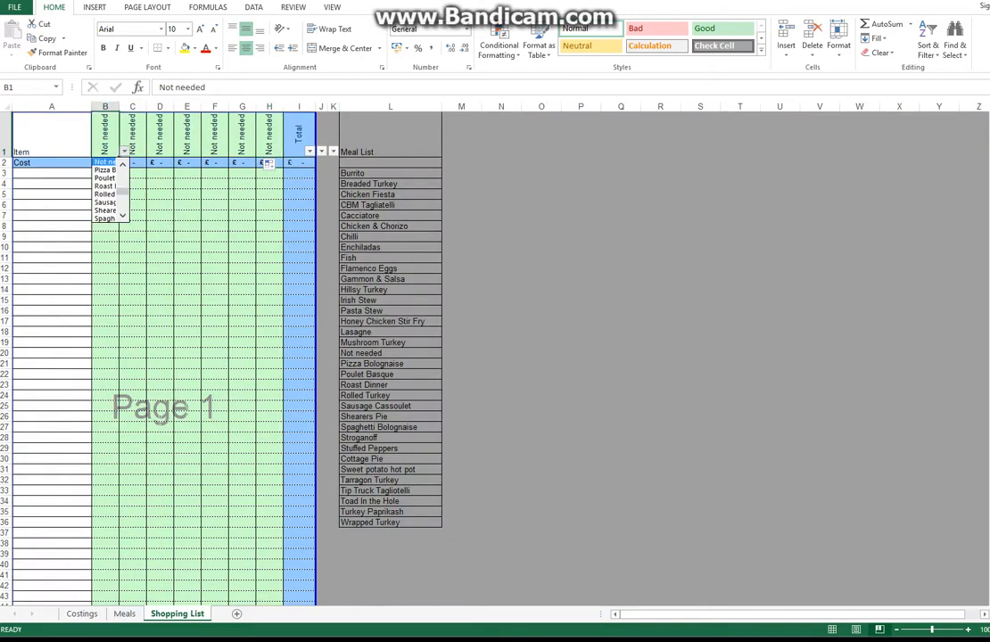
{"action": "left_click", "coordinate": [123, 165]}
{"action": "left_click_drag", "start_coordinate": [122, 190], "coordinate": [122, 176]}
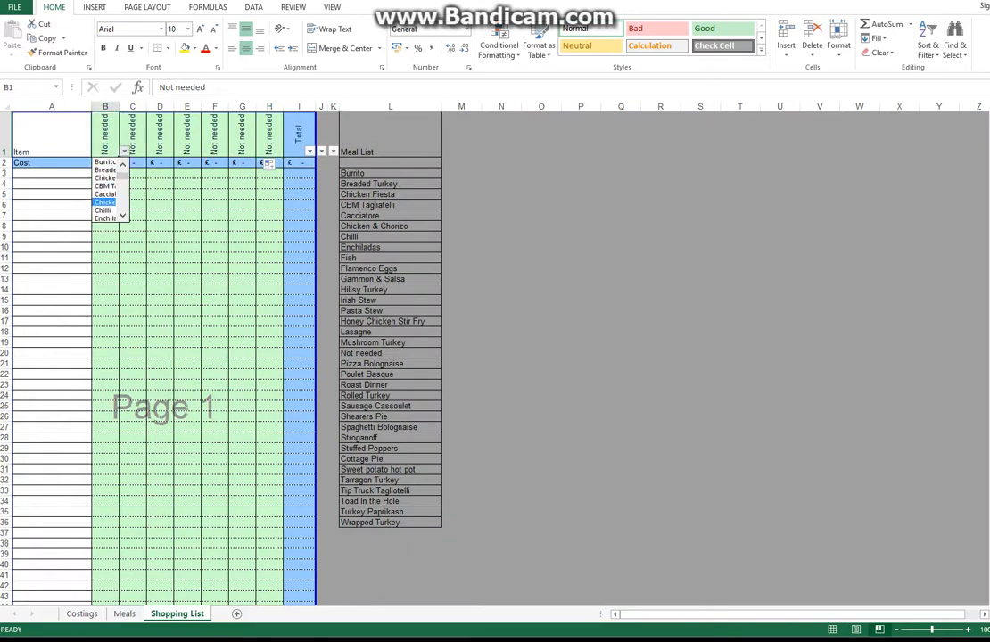
{"action": "scroll", "coordinate": [105, 192], "scroll_direction": "down", "scroll_amount": 3}
{"action": "left_click", "coordinate": [105, 202]}
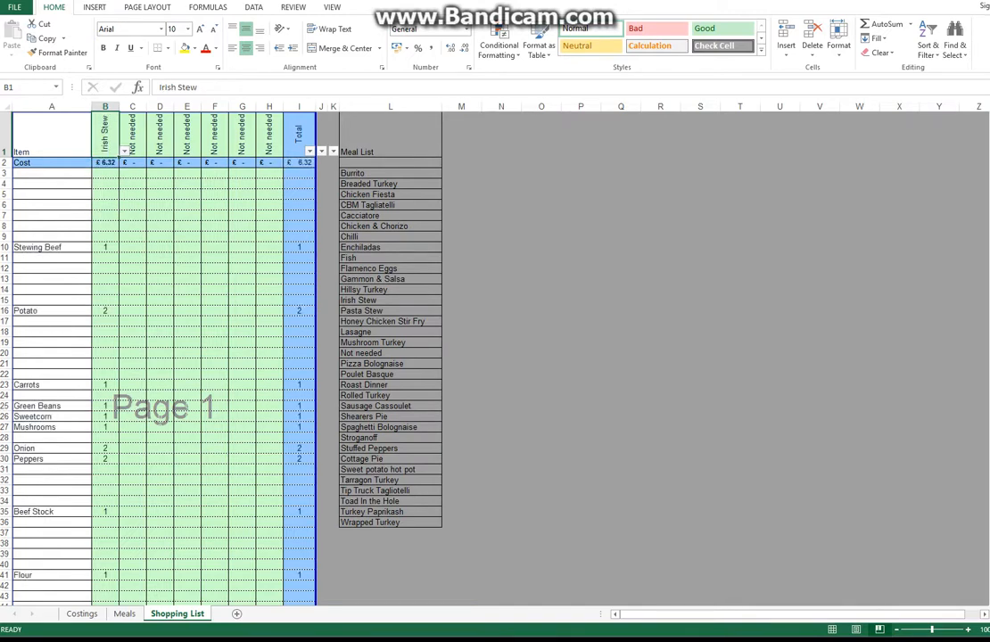
Step: Set the second meal heading to Poulet Basque and the third to Sausage Cassoulet
{"action": "left_click", "coordinate": [131, 133]}
{"action": "left_click", "coordinate": [151, 151]}
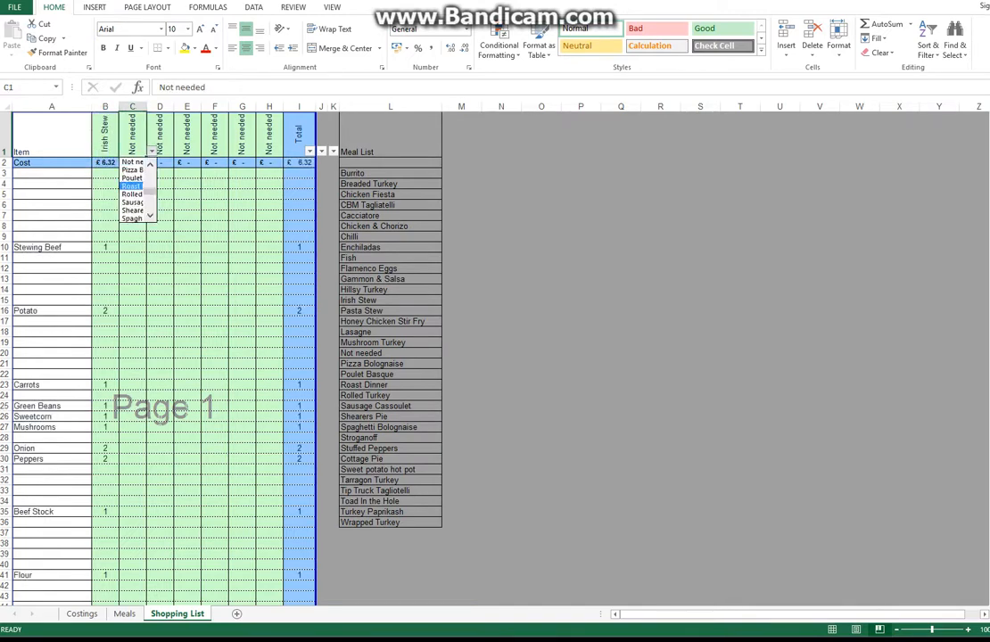
{"action": "left_click", "coordinate": [132, 178]}
{"action": "left_click", "coordinate": [159, 134]}
{"action": "left_click", "coordinate": [178, 164]}
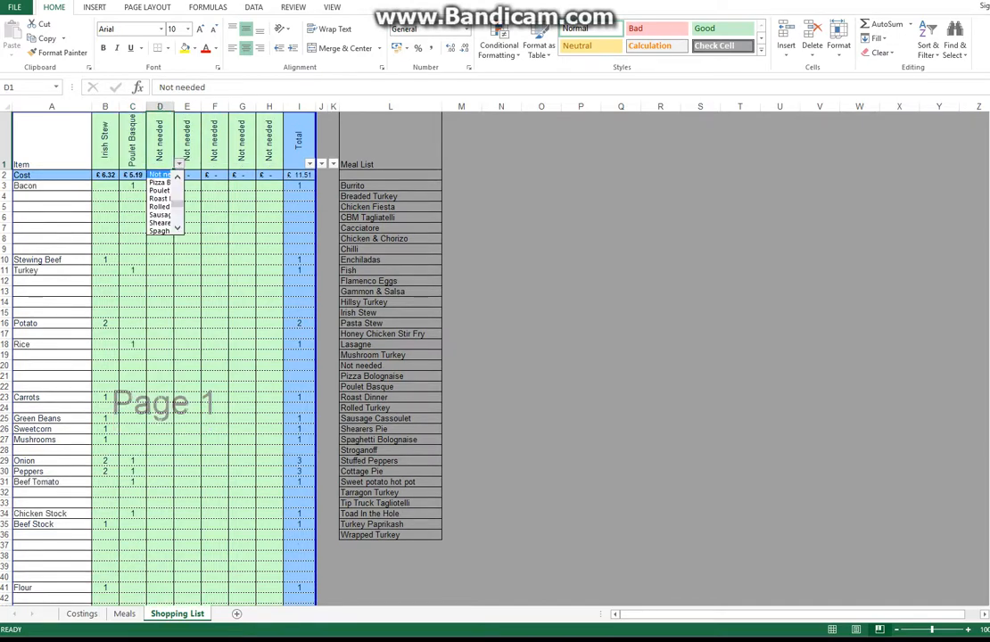
{"action": "left_click", "coordinate": [159, 214]}
Step: Set the fourth meal heading on the Shopping List to Spaghetti Bolognaise
{"action": "left_click", "coordinate": [187, 143]}
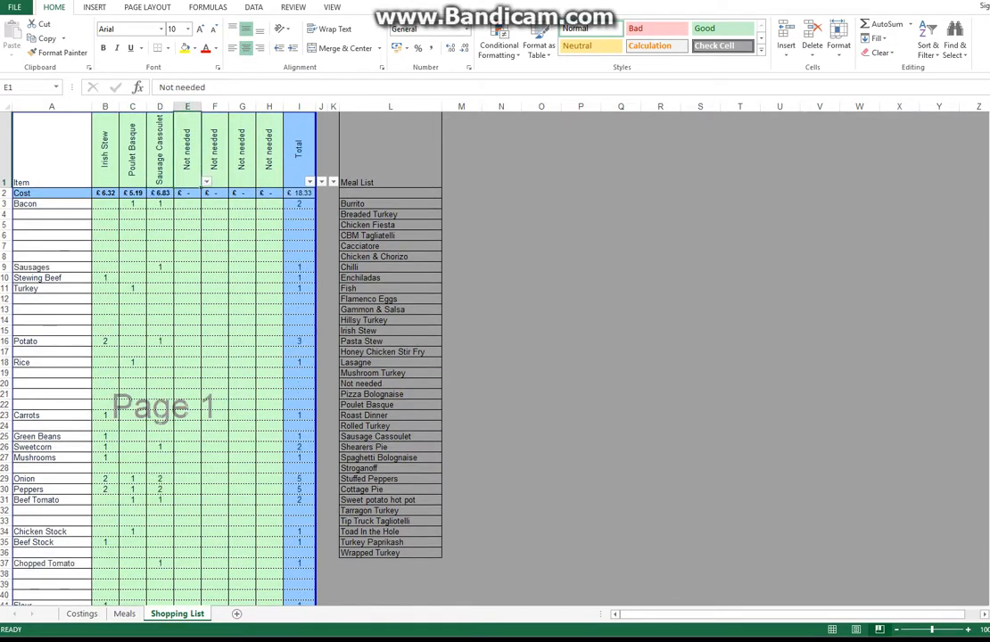
{"action": "left_click", "coordinate": [205, 182]}
{"action": "left_click", "coordinate": [205, 246]}
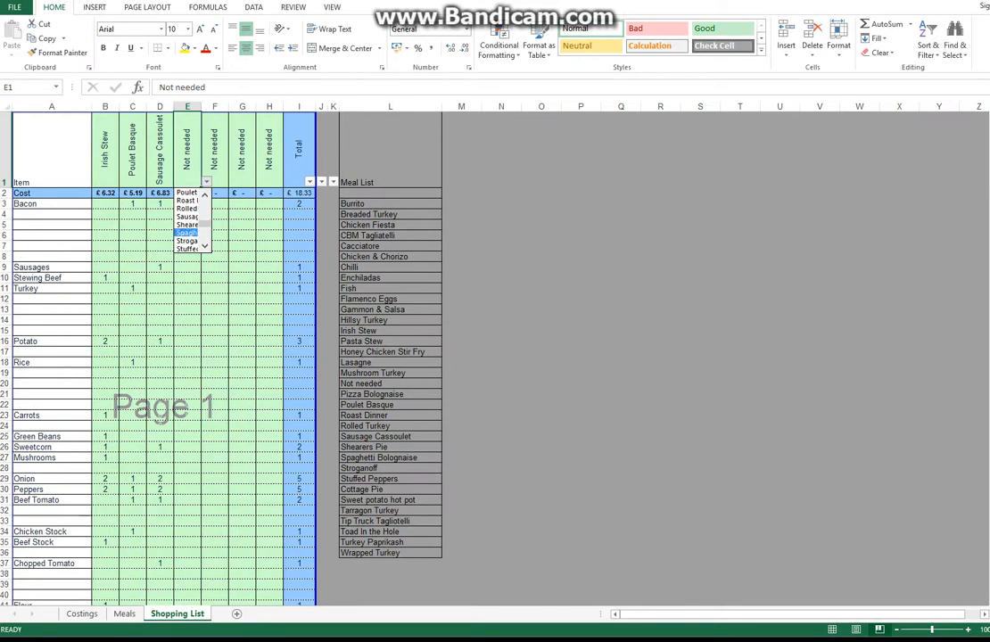
{"action": "left_click", "coordinate": [186, 233]}
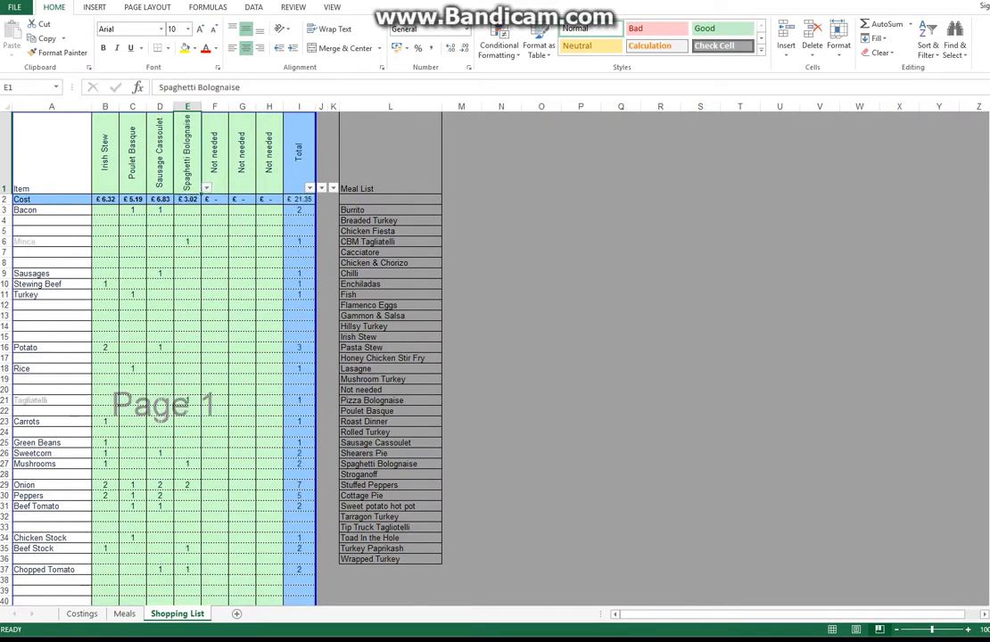
Step: Set the fifth meal heading on the Shopping List to Chilli
{"action": "left_click", "coordinate": [215, 160]}
{"action": "left_click", "coordinate": [233, 188]}
{"action": "left_click", "coordinate": [232, 202]}
{"action": "left_click", "coordinate": [231, 201]}
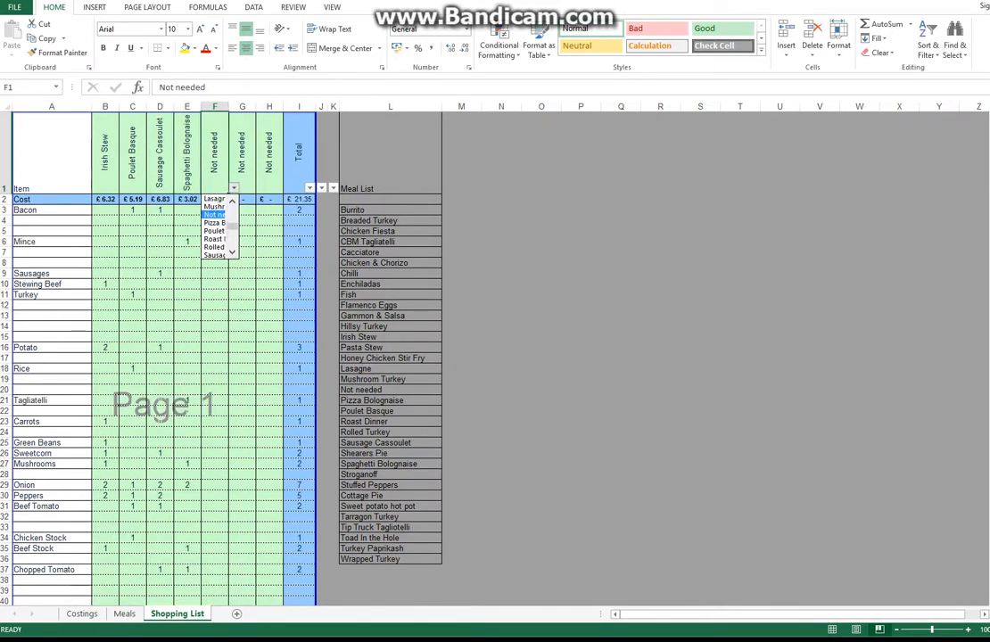
{"action": "left_click", "coordinate": [232, 213]}
{"action": "left_click", "coordinate": [232, 210]}
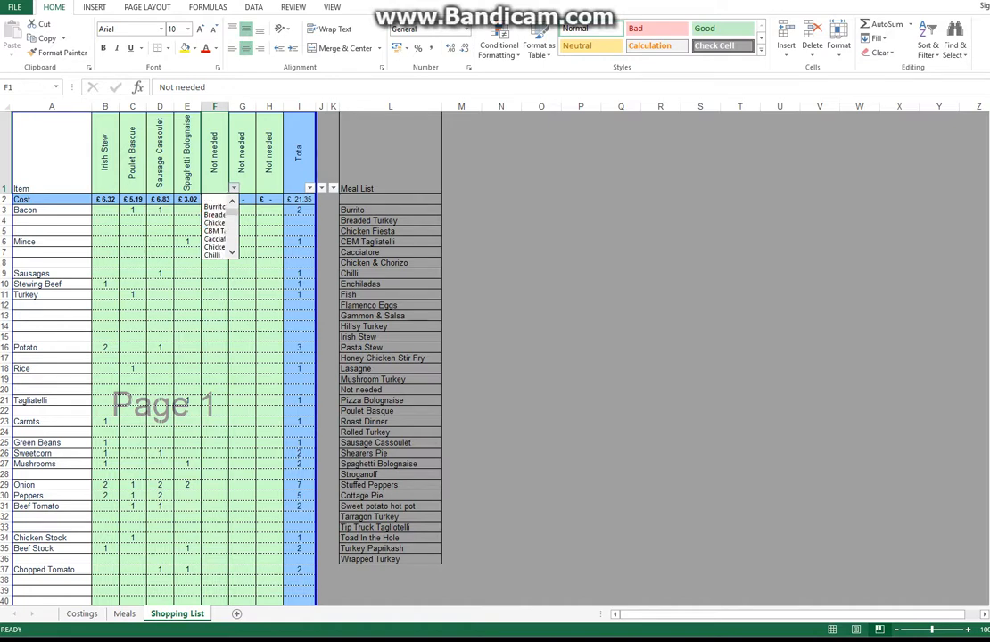
{"action": "left_click", "coordinate": [214, 255]}
{"action": "left_click", "coordinate": [269, 231]}
Step: Check the last two meal headings and the Potato row's formula under the sixth meal
{"action": "left_click", "coordinate": [242, 161]}
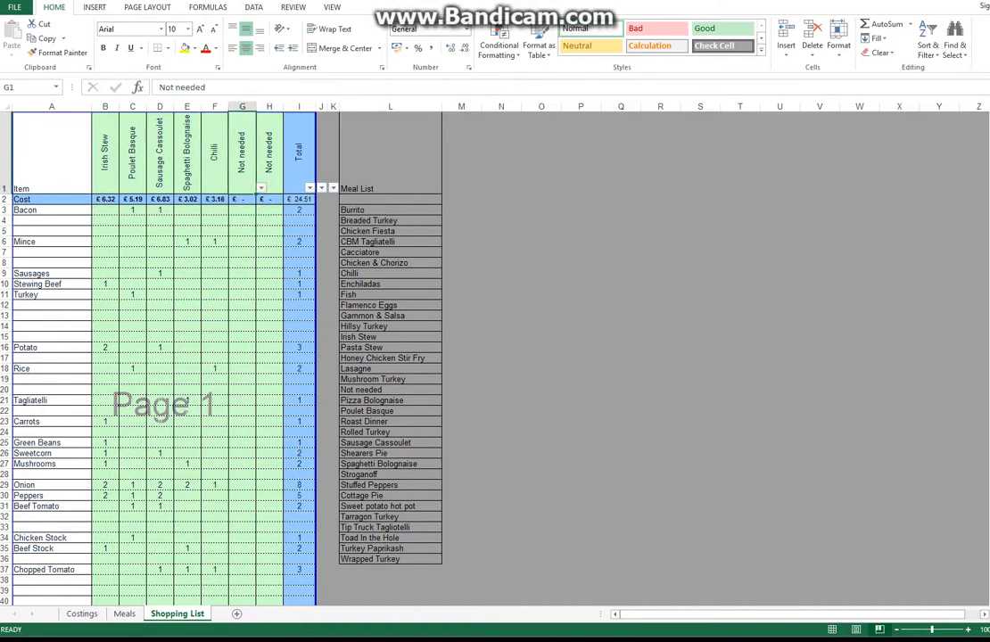
{"action": "left_click_drag", "start_coordinate": [269, 161], "coordinate": [242, 160]}
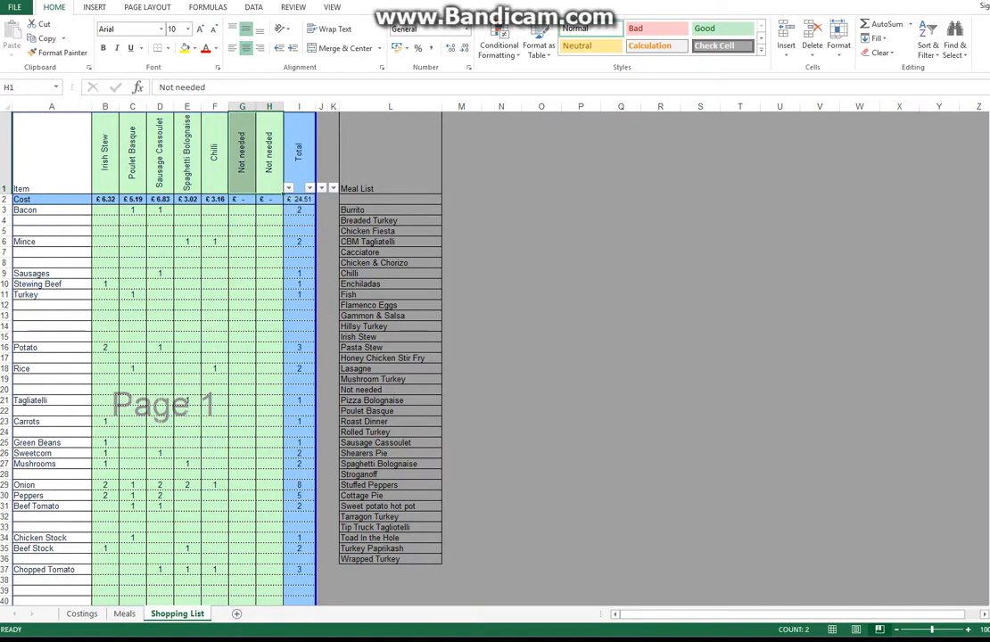
{"action": "left_click", "coordinate": [242, 347]}
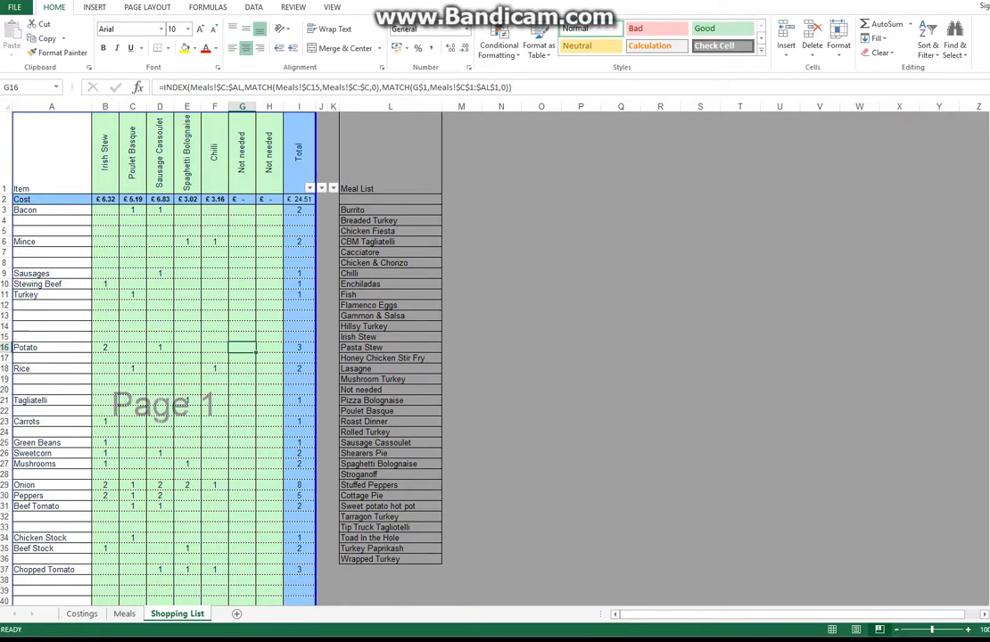
Step: Examine the Bacon row's quantities for each chosen meal and its Total formula
{"action": "left_click", "coordinate": [52, 211]}
{"action": "left_click", "coordinate": [105, 210]}
{"action": "left_click", "coordinate": [133, 210]}
{"action": "left_click", "coordinate": [161, 210]}
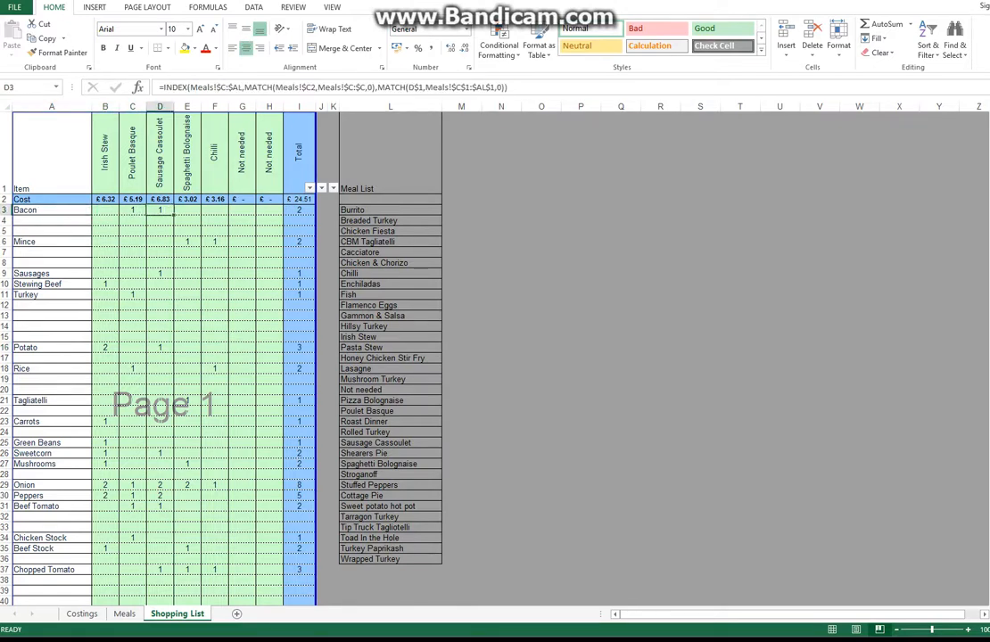
{"action": "left_click", "coordinate": [52, 210]}
{"action": "left_click", "coordinate": [133, 211]}
{"action": "left_click", "coordinate": [161, 210]}
{"action": "left_click", "coordinate": [299, 210]}
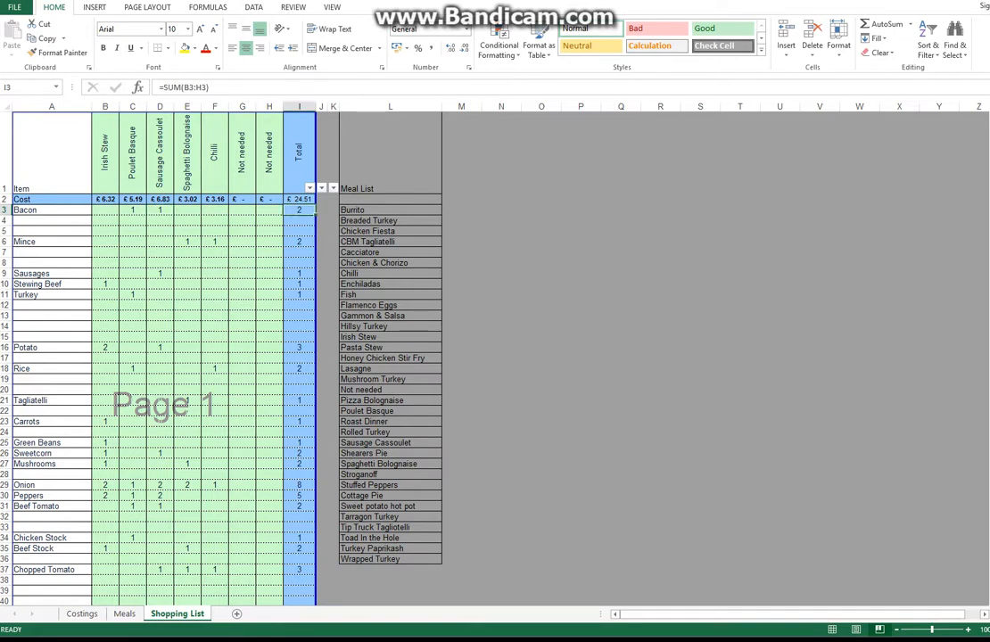
Step: Filter the Shopping List's Total column to exclude rows with the value 0
{"action": "left_click", "coordinate": [309, 189]}
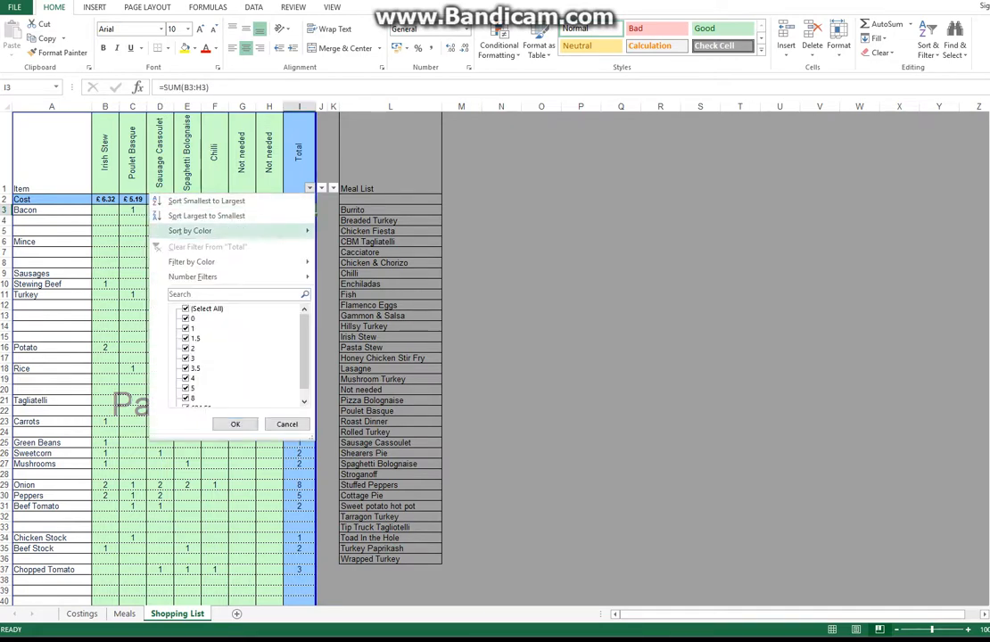
{"action": "left_click", "coordinate": [185, 318]}
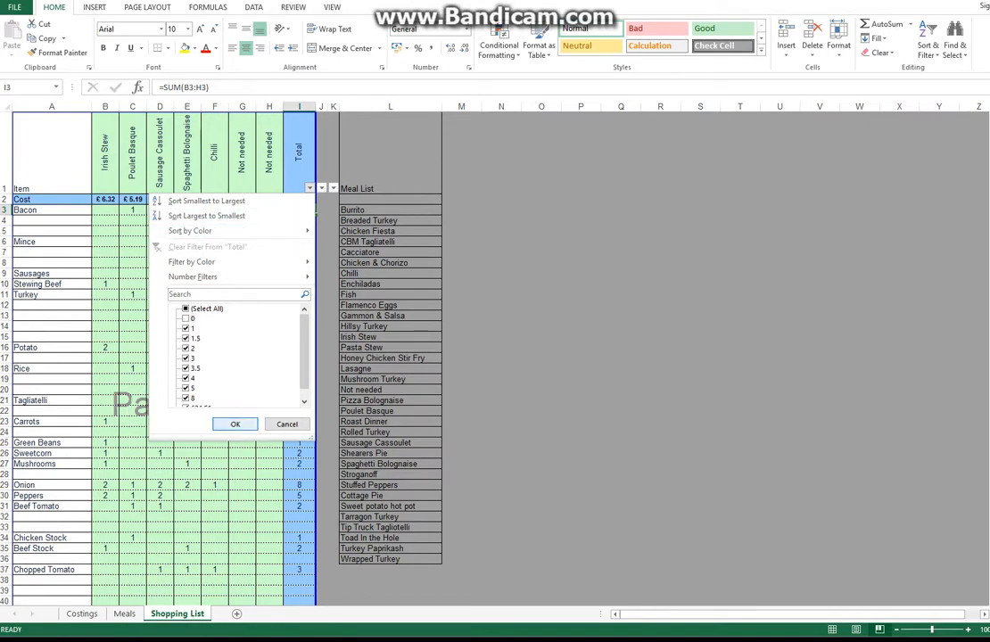
{"action": "key", "text": "Return"}
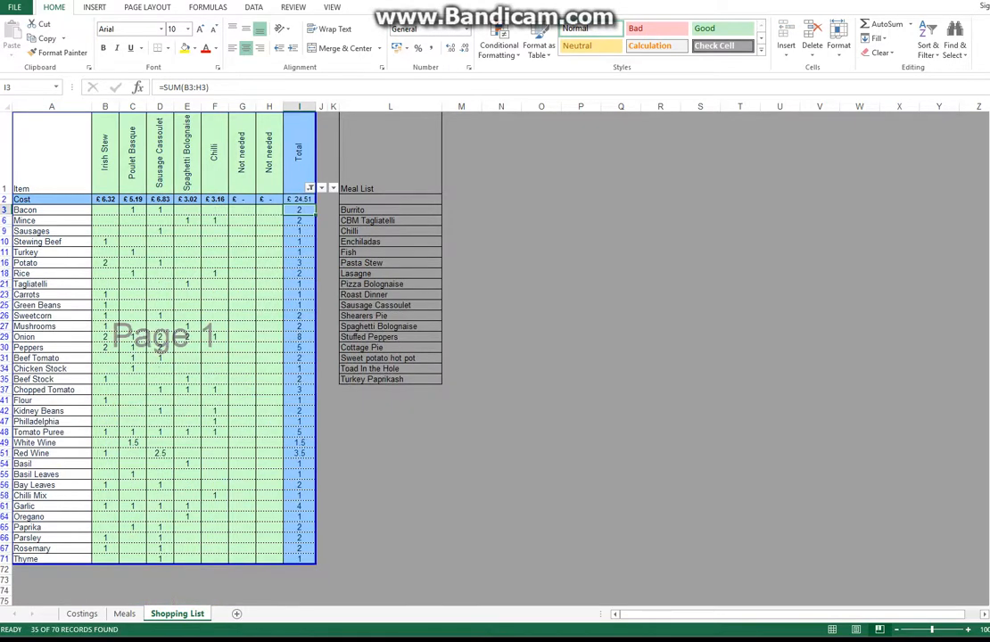
Step: Review the whole filtered shopping list, then the Rice, Onion and Chicken Stock rows with their totals
{"action": "left_click_drag", "start_coordinate": [299, 559], "coordinate": [33, 147]}
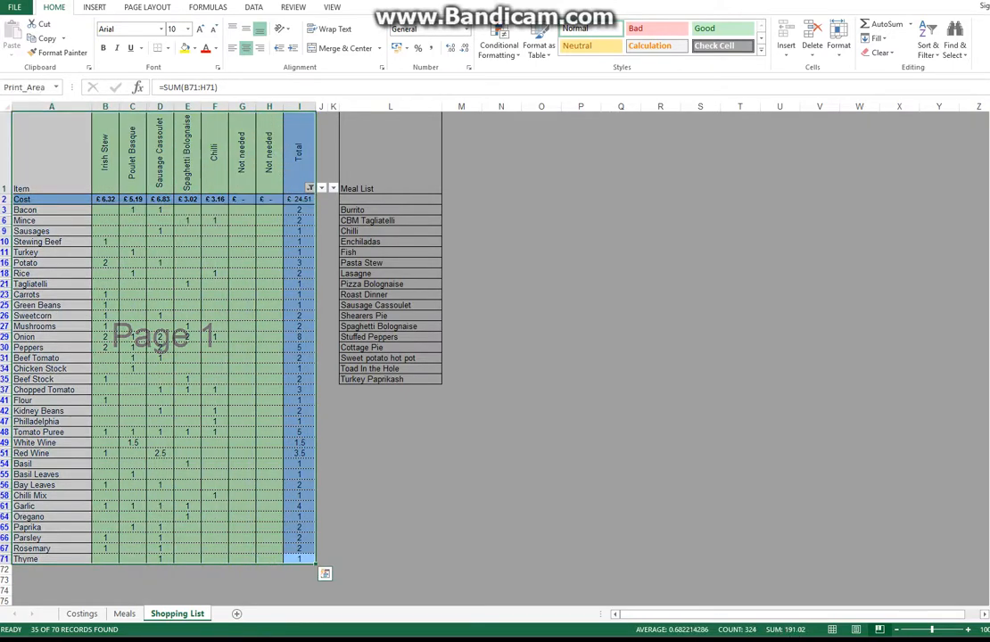
{"action": "left_click", "coordinate": [187, 316]}
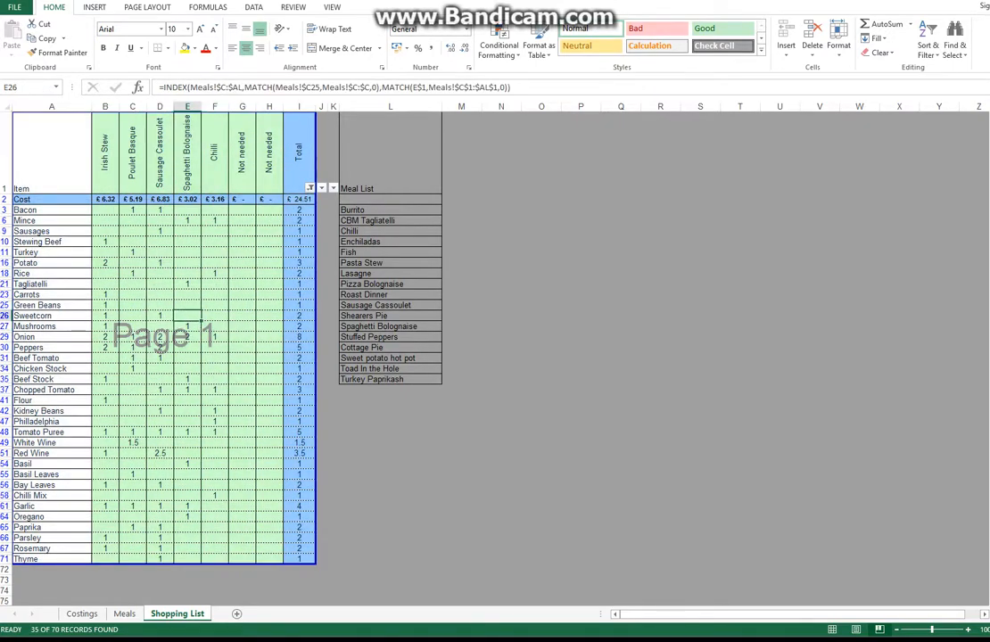
{"action": "left_click_drag", "start_coordinate": [21, 273], "coordinate": [299, 273]}
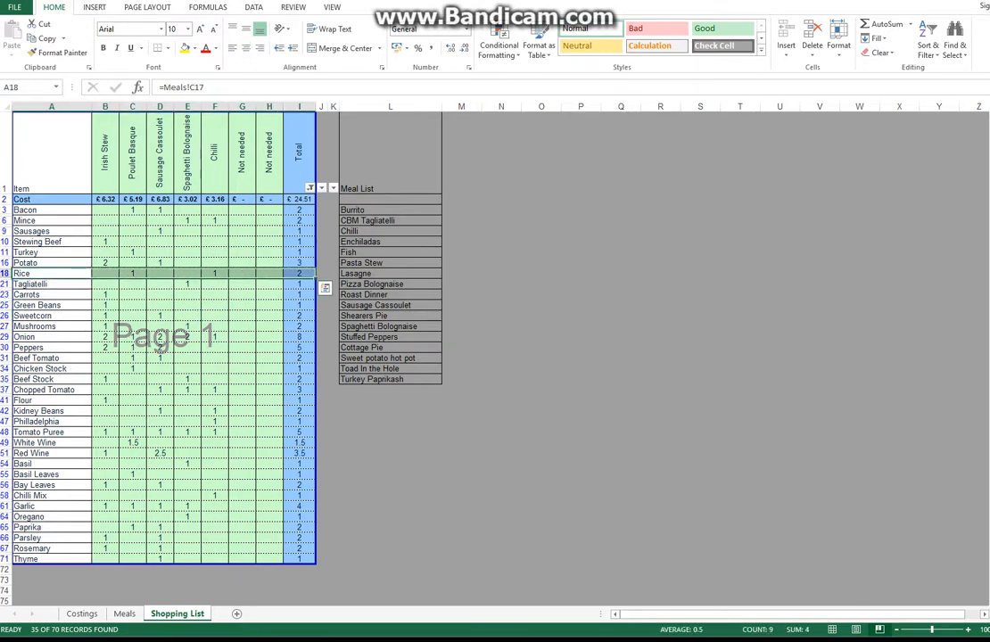
{"action": "left_click_drag", "start_coordinate": [299, 337], "coordinate": [51, 337]}
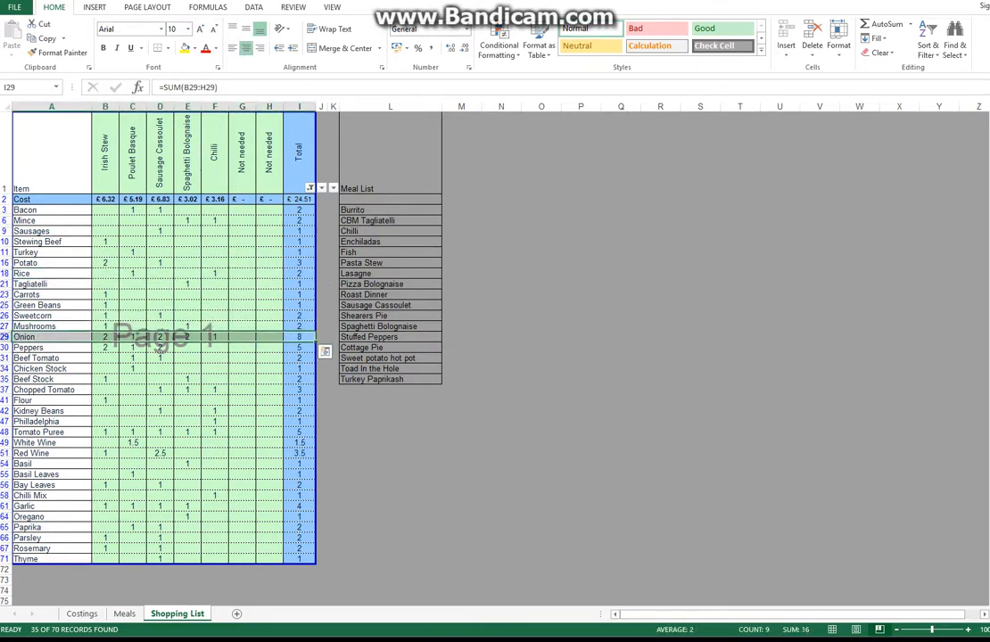
{"action": "left_click", "coordinate": [299, 337]}
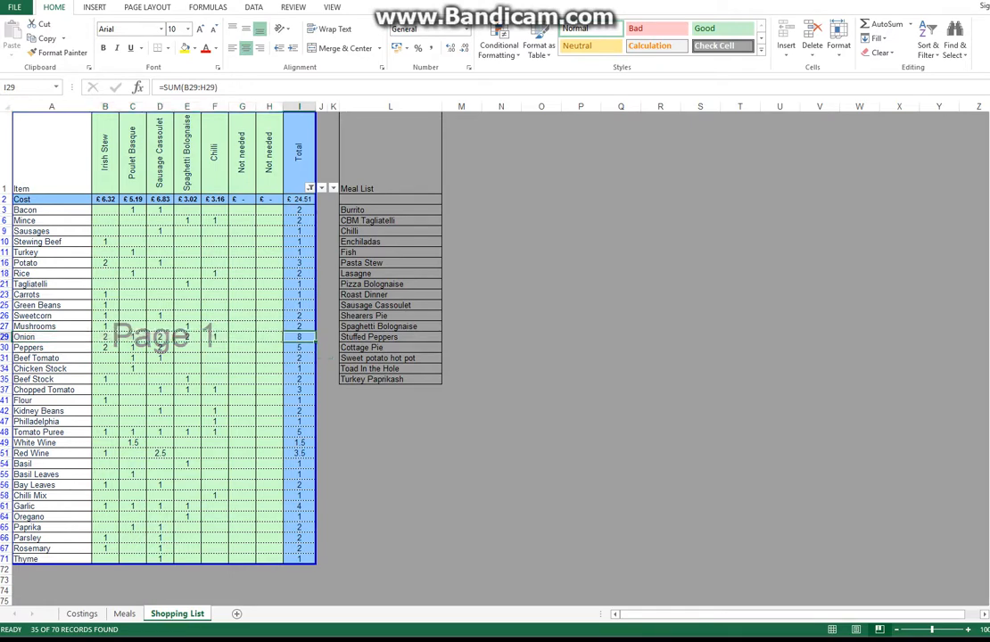
{"action": "left_click_drag", "start_coordinate": [52, 369], "coordinate": [299, 368]}
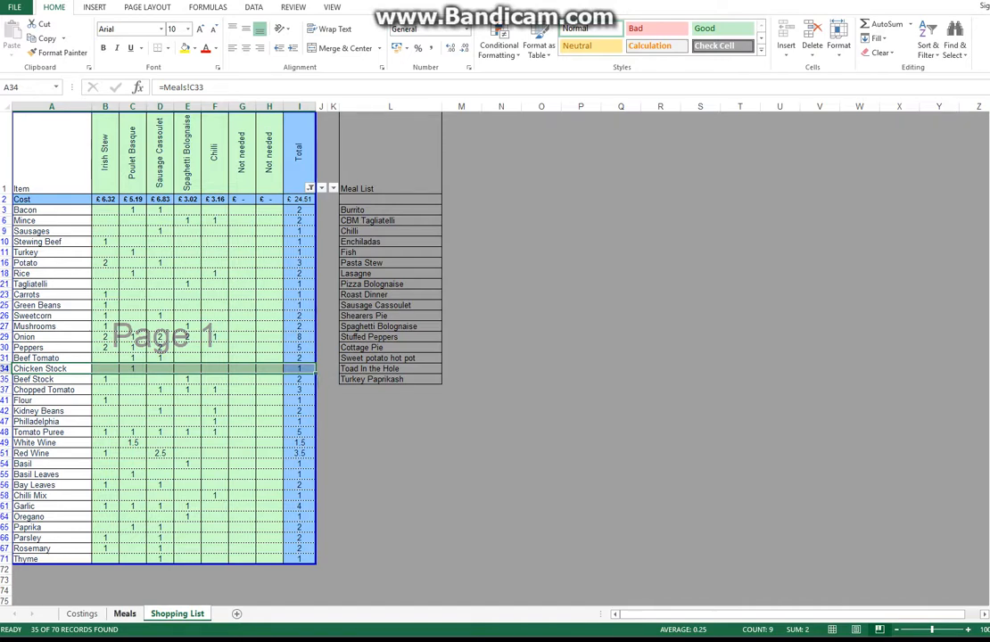
{"action": "left_click", "coordinate": [160, 496]}
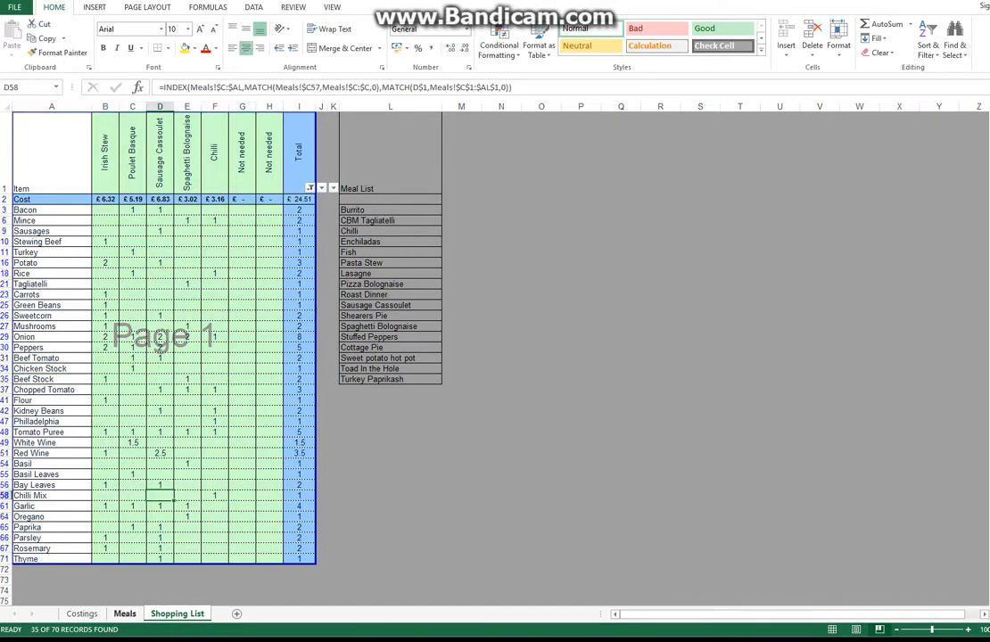
Step: Examine the Mince row across all meals on the Meals sheet and return to the Shopping List
{"action": "left_click", "coordinate": [125, 614]}
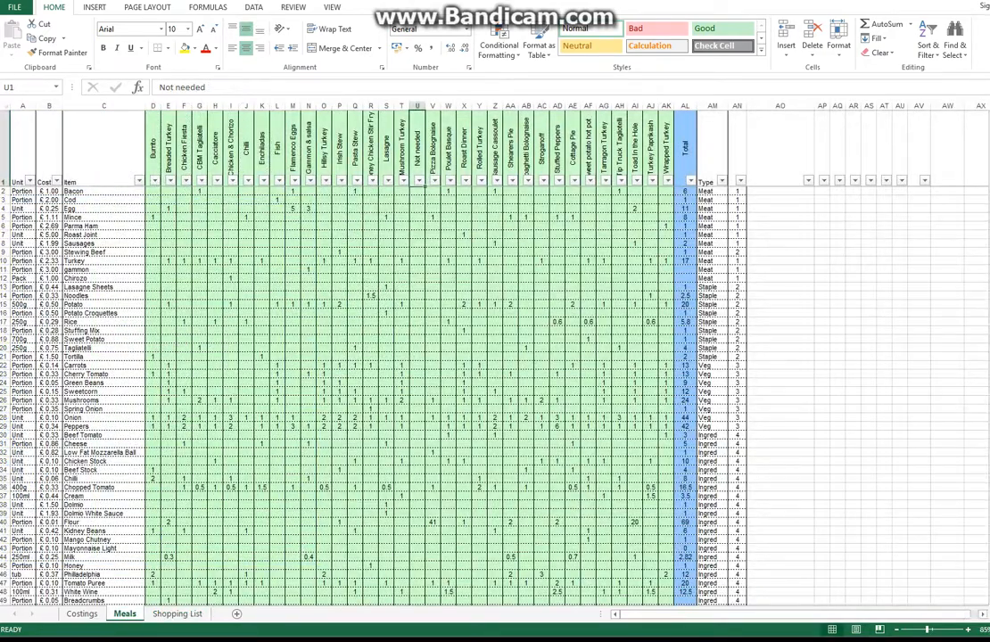
{"action": "left_click_drag", "start_coordinate": [102, 216], "coordinate": [687, 219]}
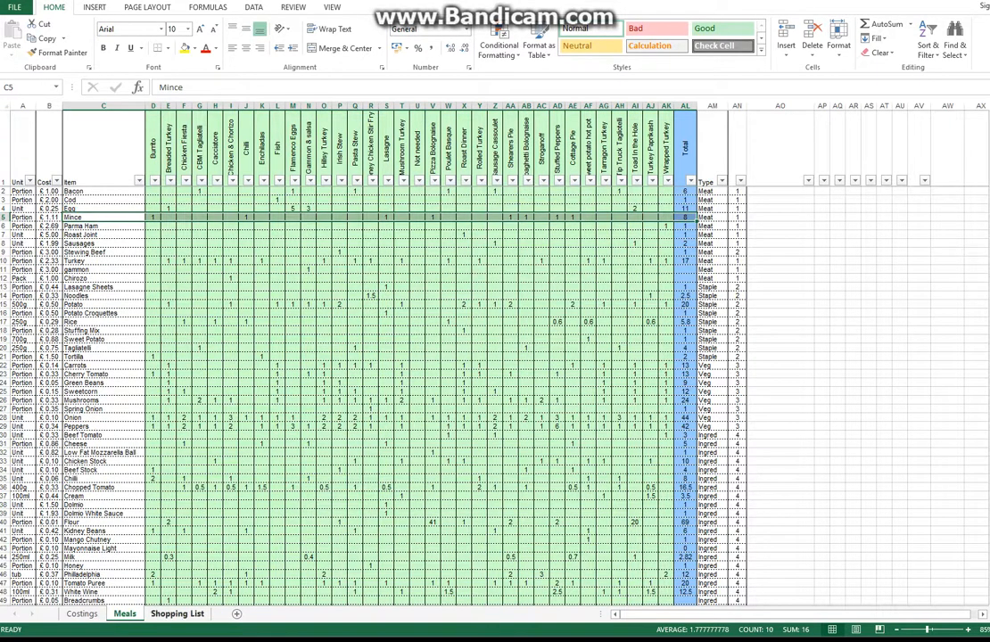
{"action": "key", "text": "ctrl+Page_Down"}
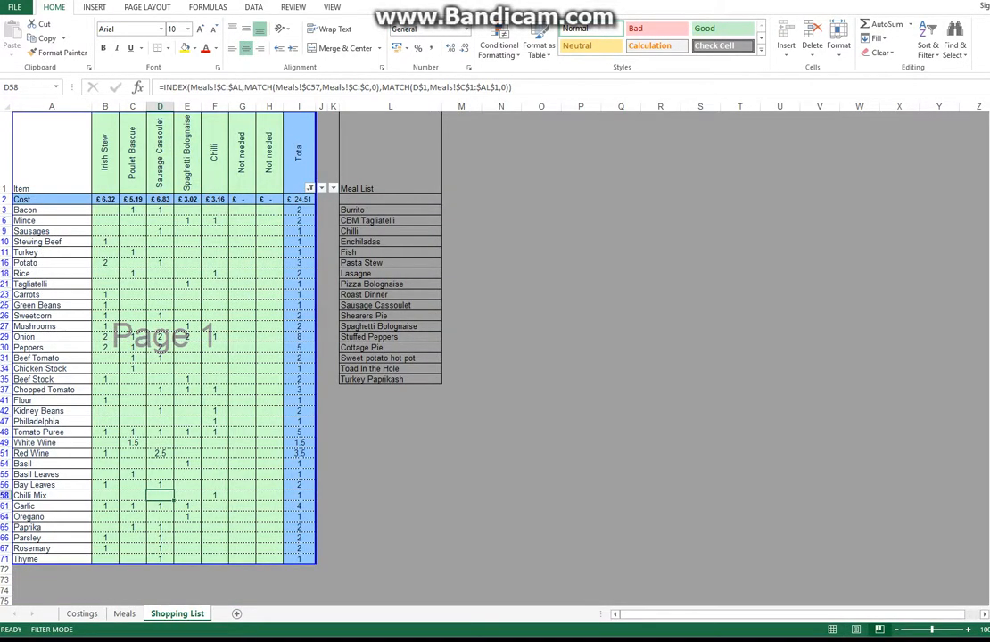
Step: Review the meal headings on the Meals sheet and the Costings sheet, then return to the Shopping List
{"action": "left_click", "coordinate": [242, 400]}
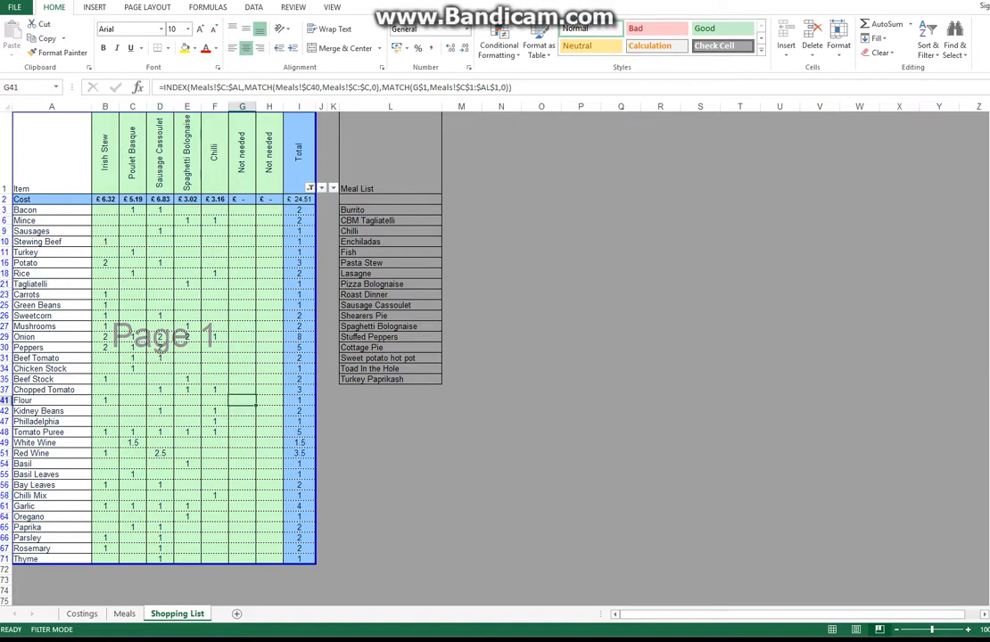
{"action": "key", "text": "ctrl+Page_Up"}
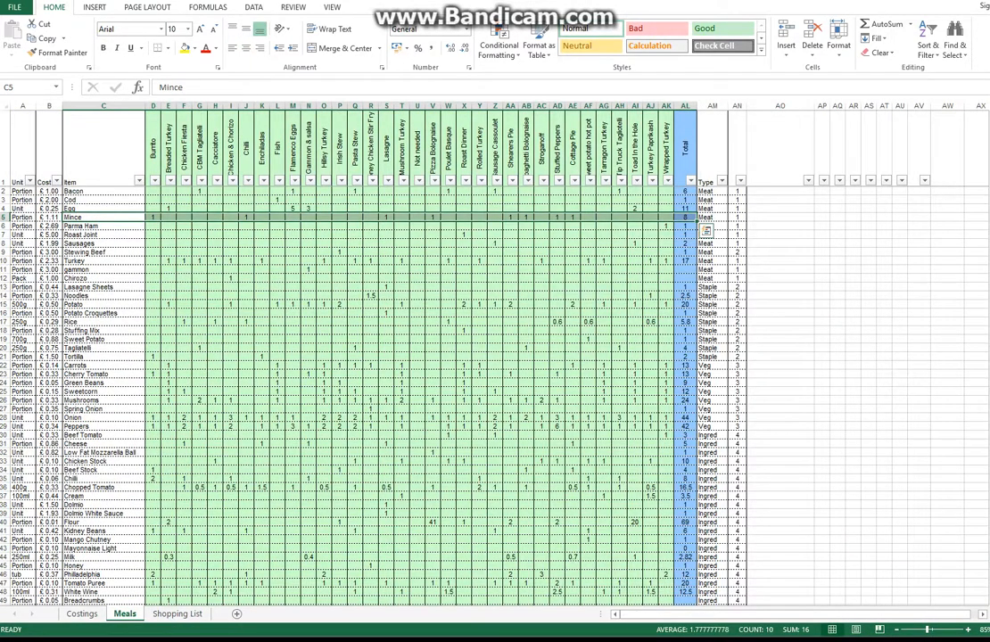
{"action": "left_click_drag", "start_coordinate": [666, 148], "coordinate": [153, 147]}
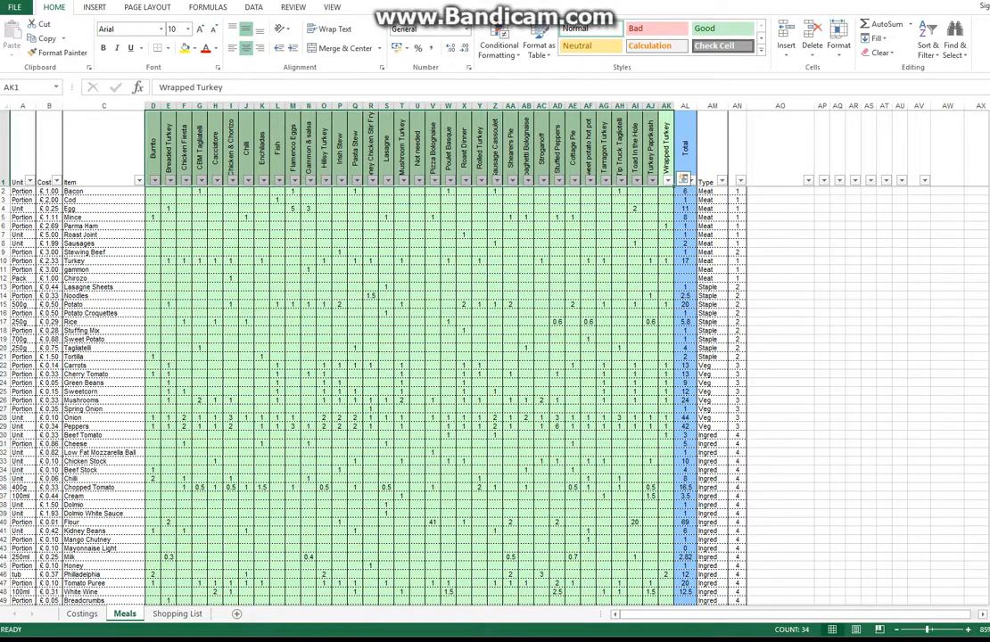
{"action": "key", "text": "ctrl+Page_Up"}
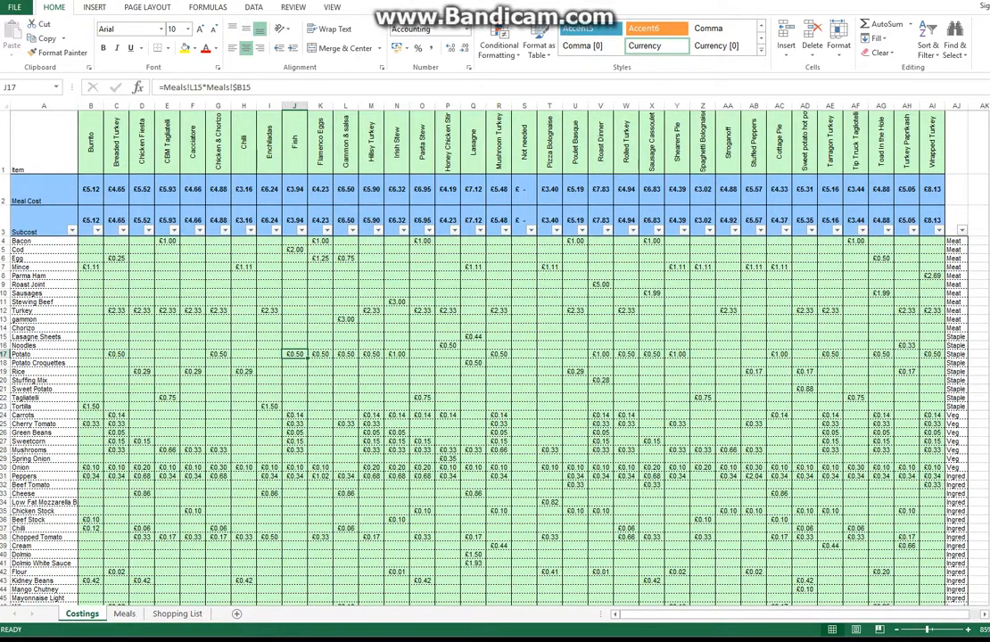
{"action": "left_click", "coordinate": [178, 613]}
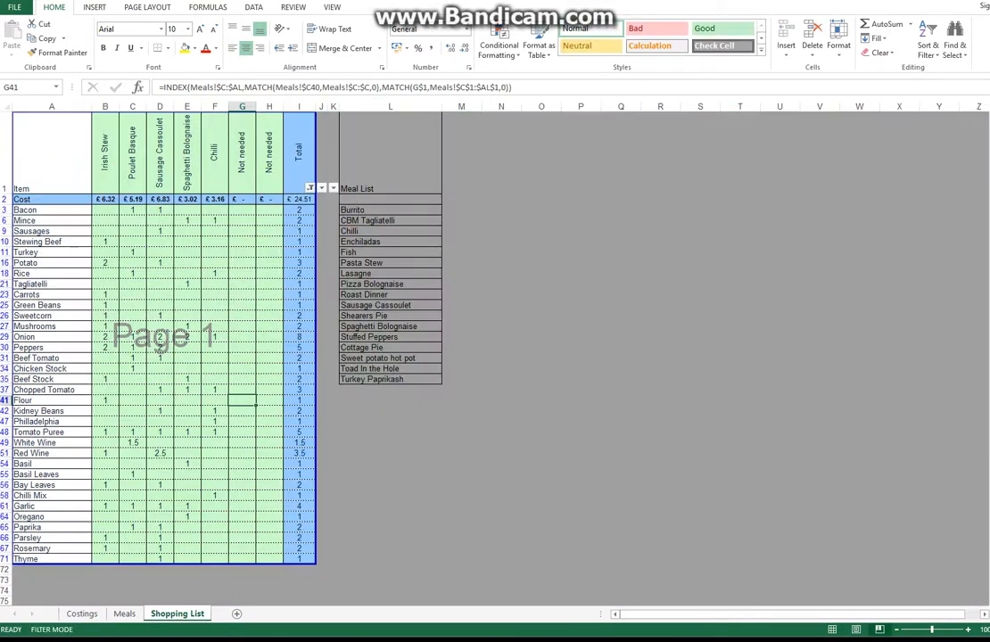
Step: Clear the filter from the Shopping List's Total column
{"action": "left_click", "coordinate": [390, 241]}
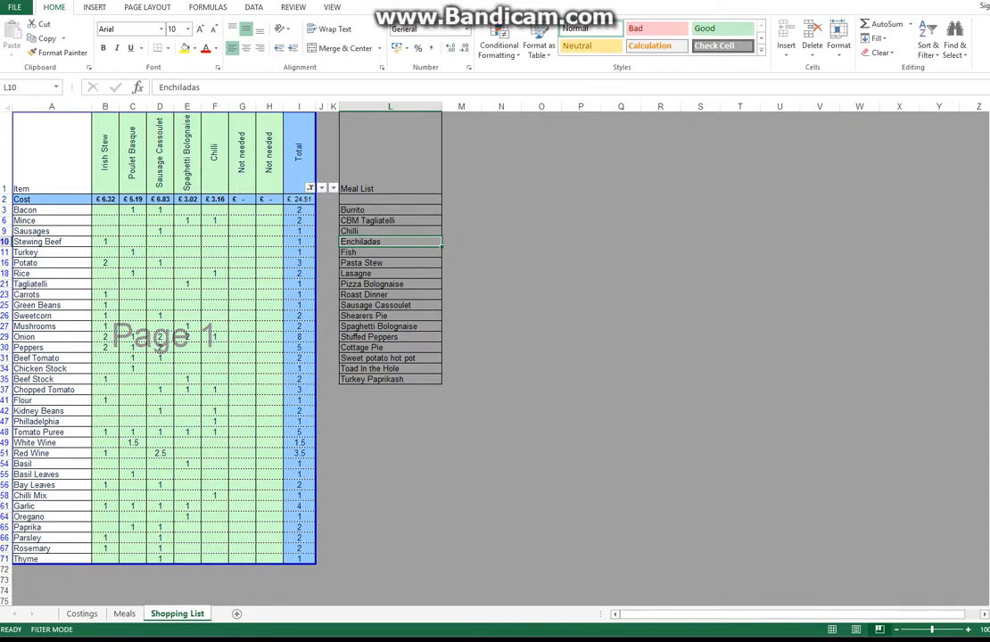
{"action": "left_click", "coordinate": [309, 188]}
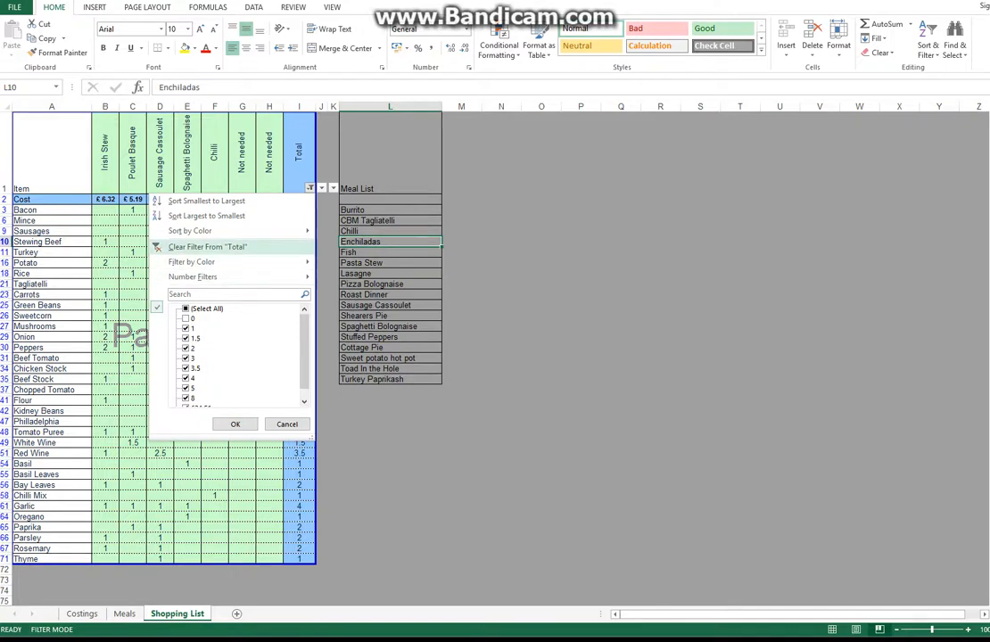
{"action": "left_click", "coordinate": [207, 246]}
Step: Look down the Meal List entries from CBM Tagliatelli to Flamenco Eggs
{"action": "left_click", "coordinate": [390, 241]}
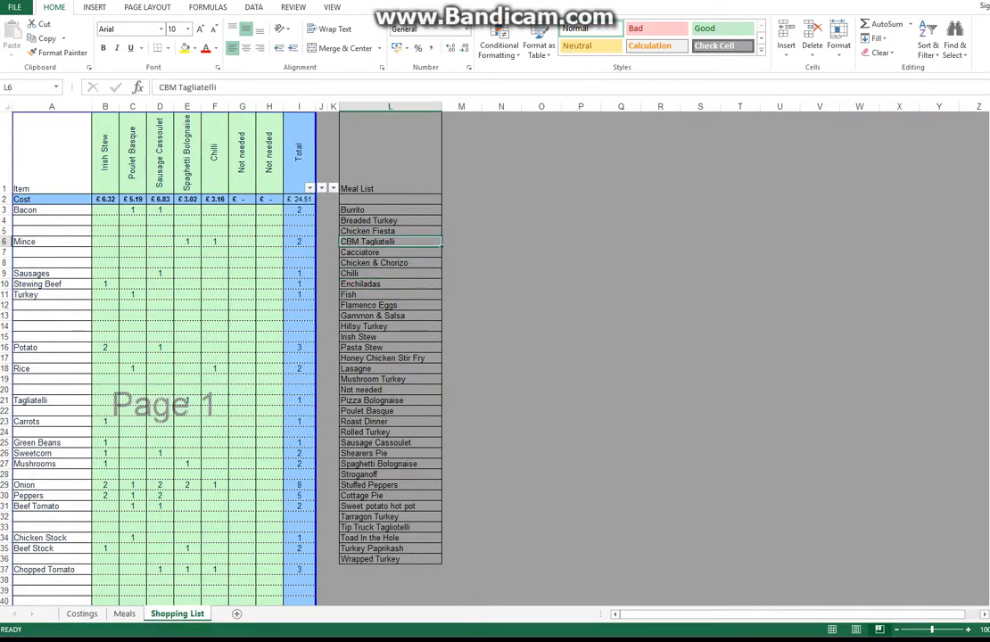
{"action": "key", "text": "Down"}
{"action": "key", "text": "Down"}
{"action": "key", "text": "Down"}
{"action": "key", "text": "Down"}
{"action": "key", "text": "Down"}
{"action": "key", "text": "Down"}
{"action": "key", "text": "Down"}
{"action": "key", "text": "Down"}
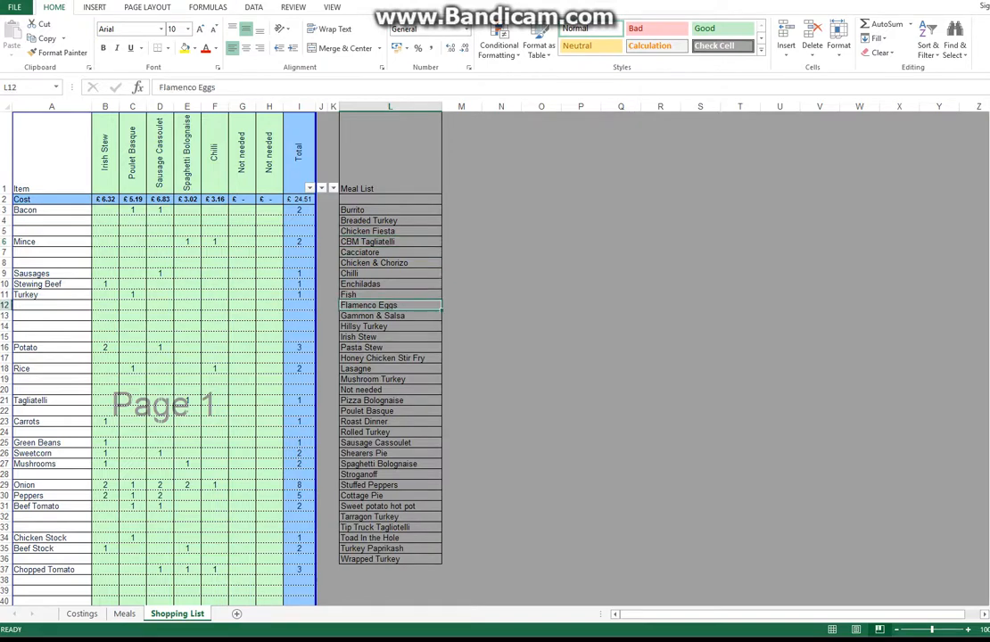